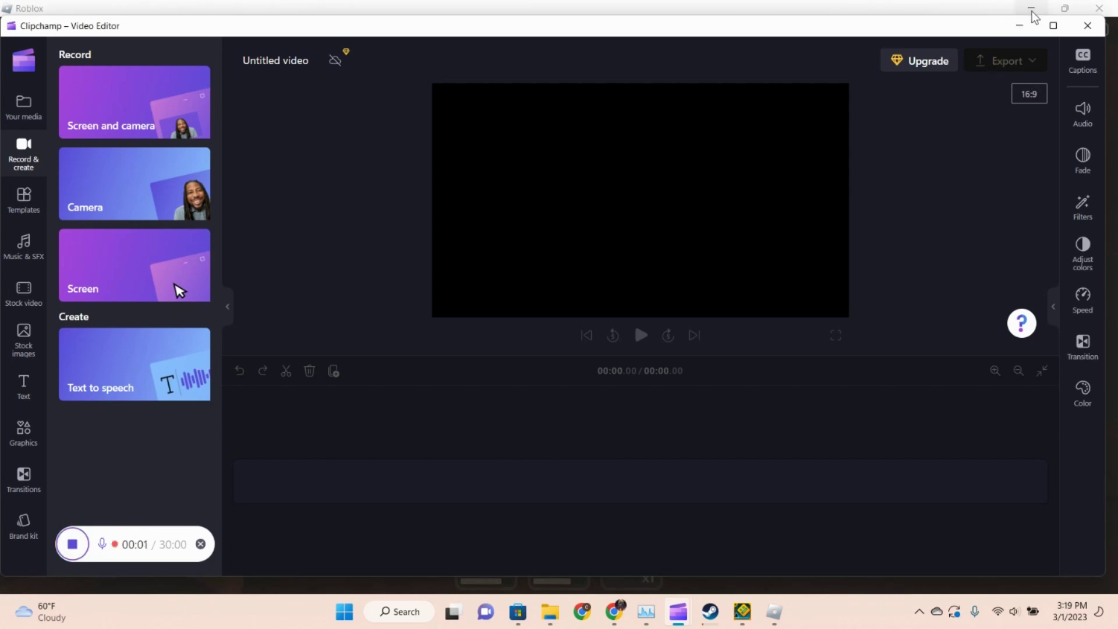
Step: Resume the game and walk from door 0023 through the lobby to door 0024
{"action": "left_click", "coordinate": [1018, 29]}
{"action": "key", "text": "Escape"}
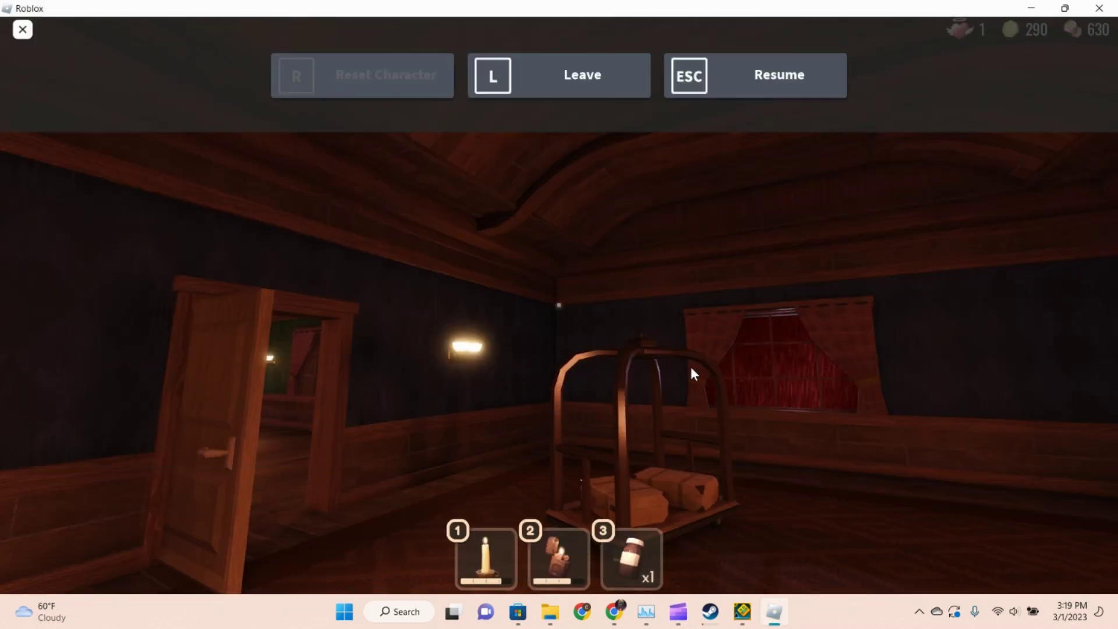
{"action": "key", "text": "w"}
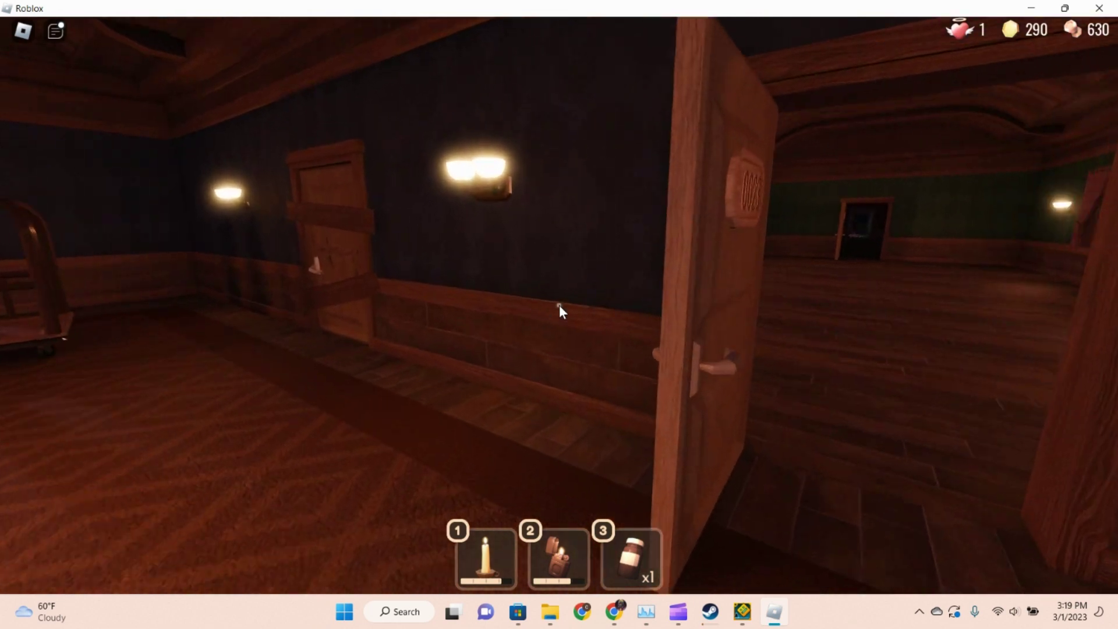
{"action": "key", "text": "w"}
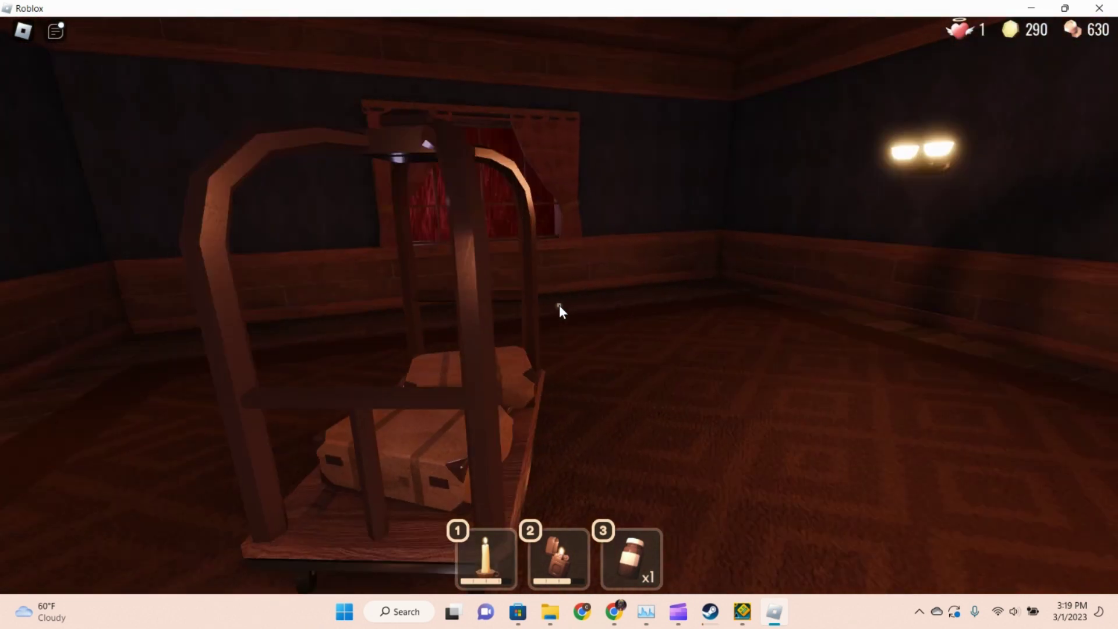
{"action": "key", "text": "w"}
{"action": "key", "text": "w"}
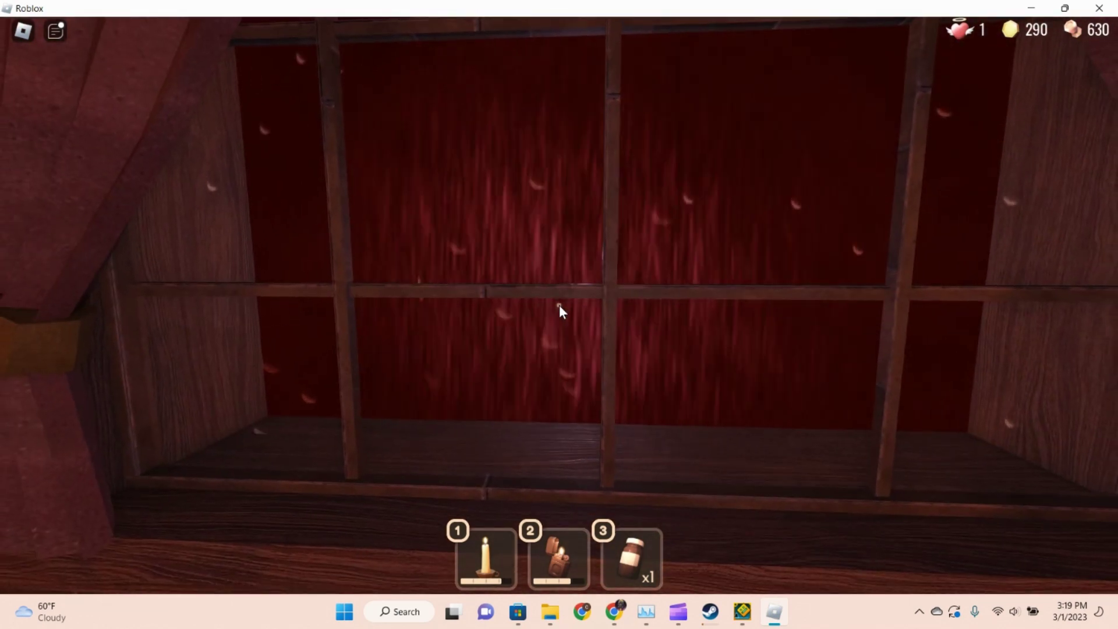
{"action": "key", "text": "w"}
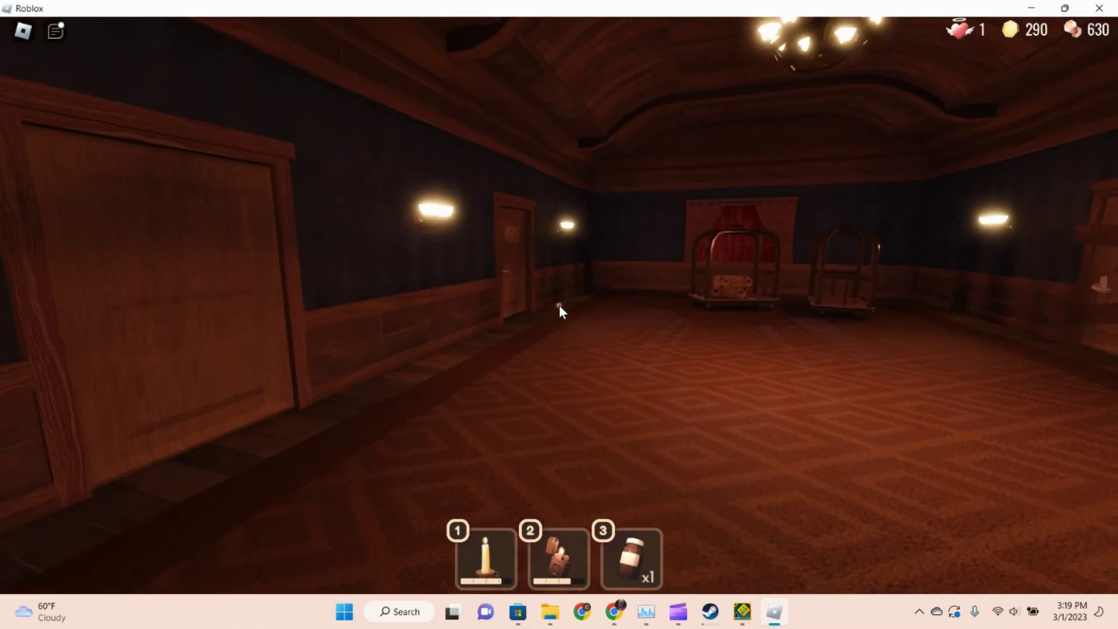
{"action": "key", "text": "w"}
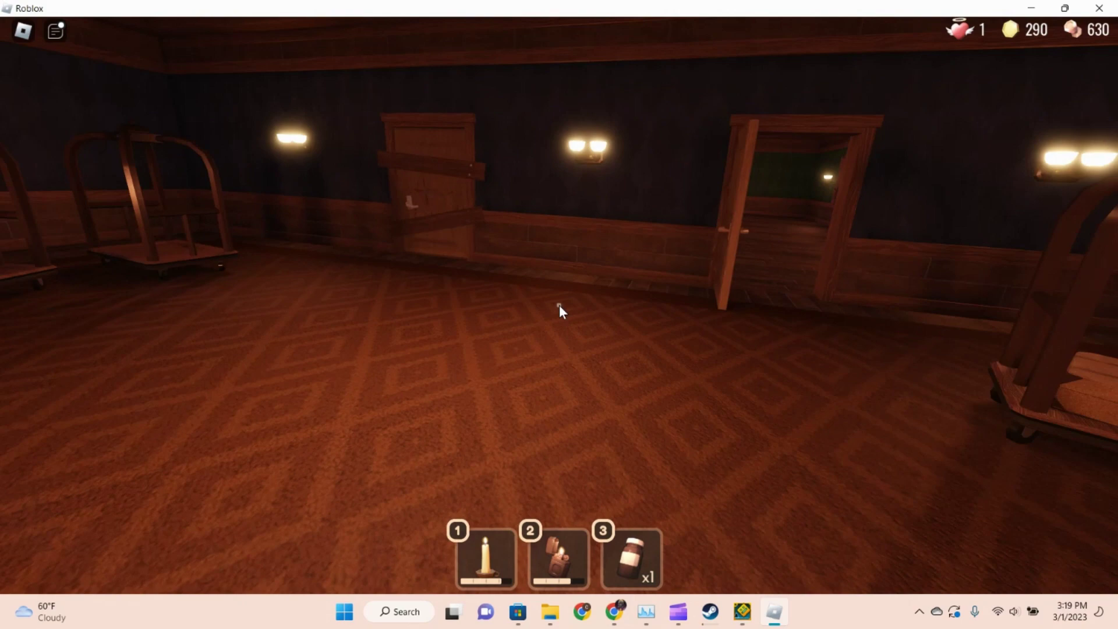
{"action": "key", "text": "w"}
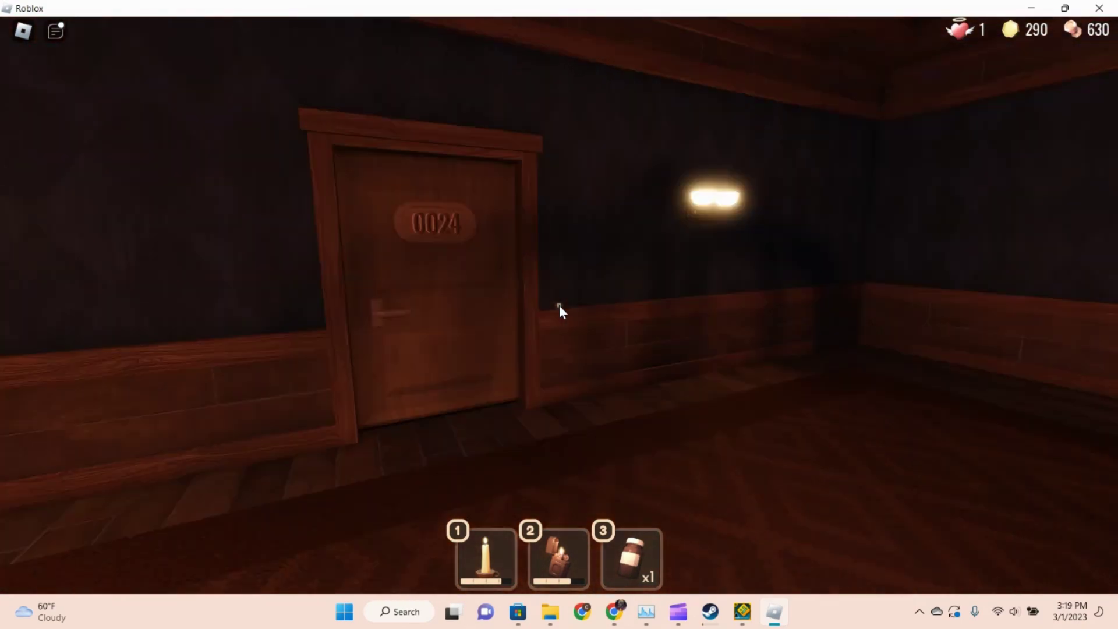
Step: Walk through the brick hallway, cellar and staircase into library room 0025
{"action": "key", "text": "w"}
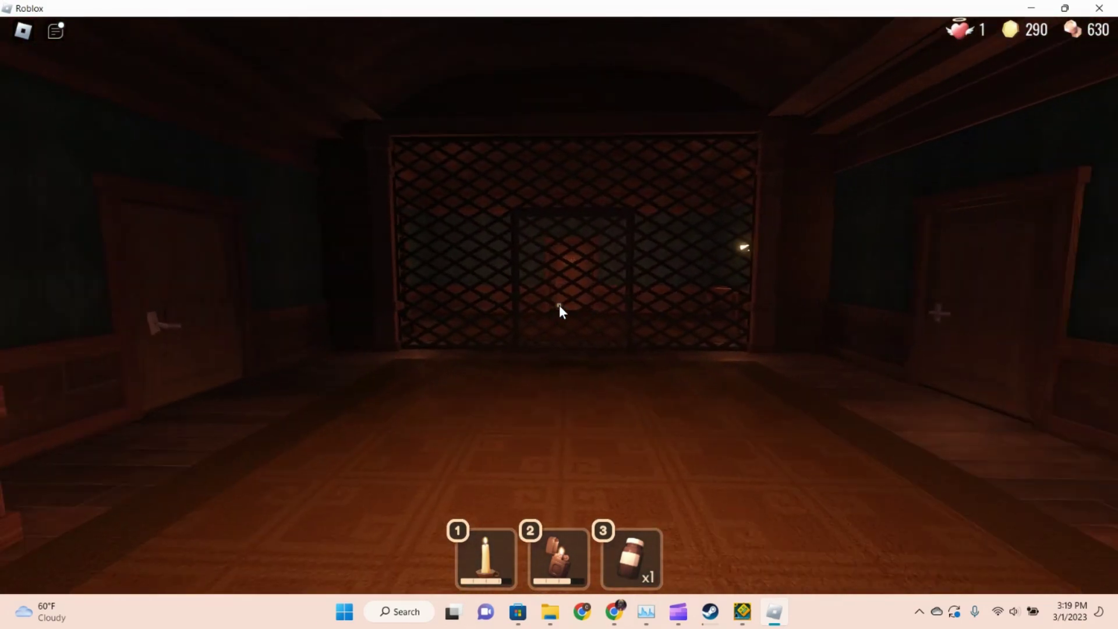
{"action": "key", "text": "w"}
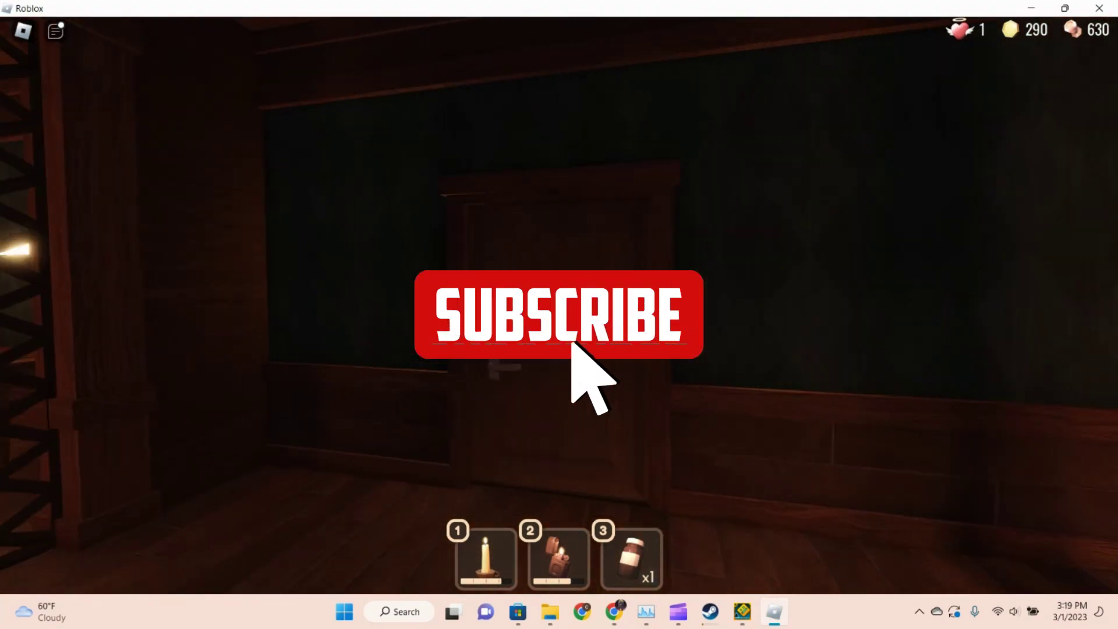
{"action": "key", "text": "w"}
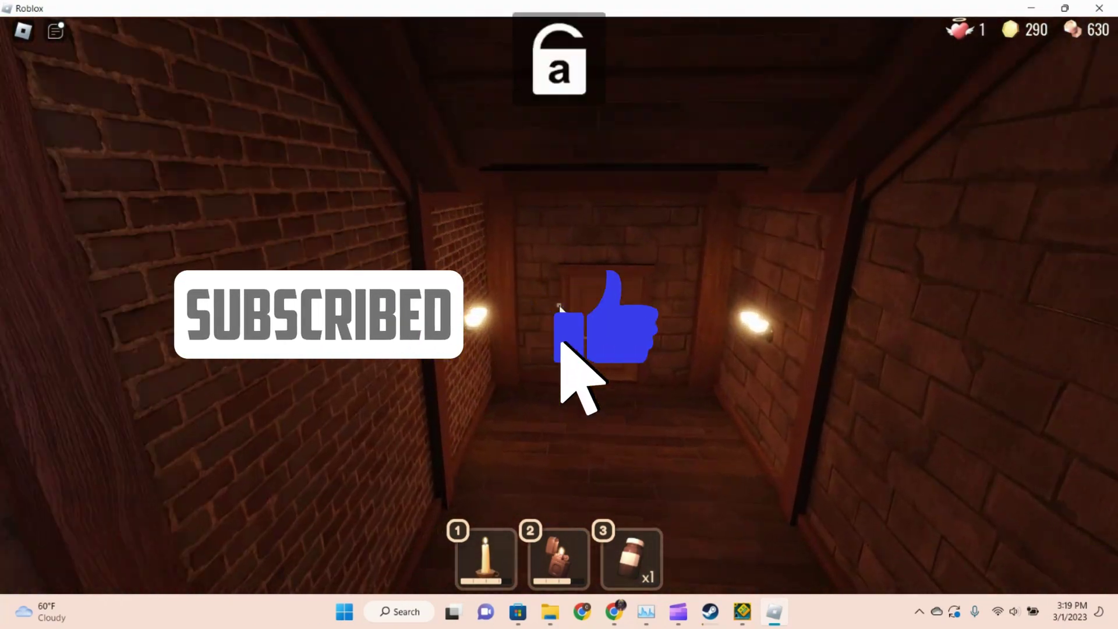
{"action": "key", "text": "w"}
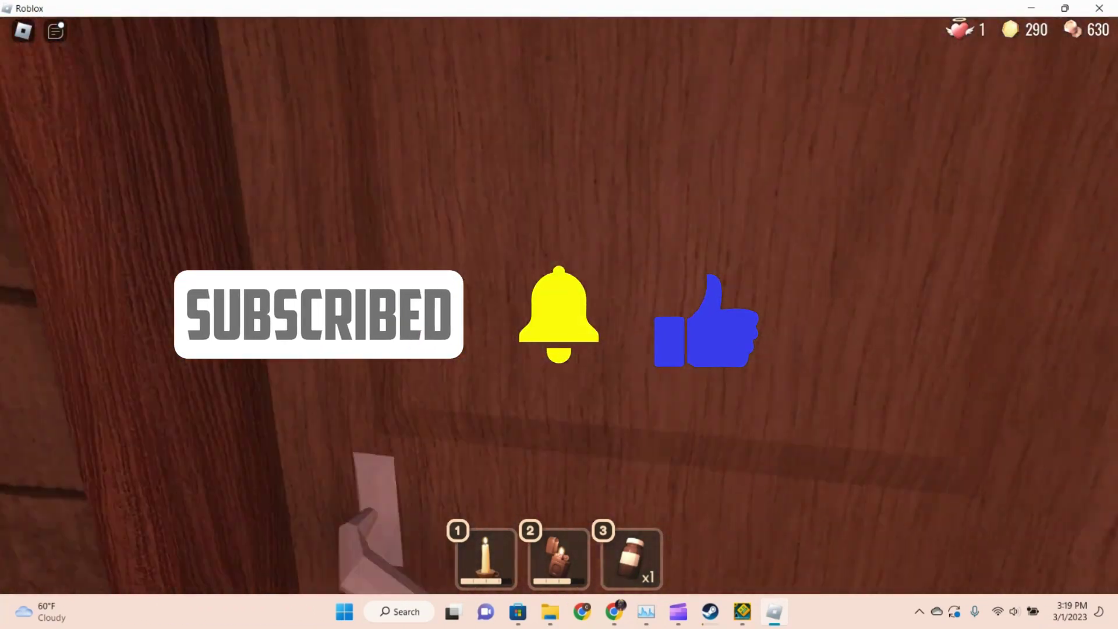
{"action": "key", "text": "w"}
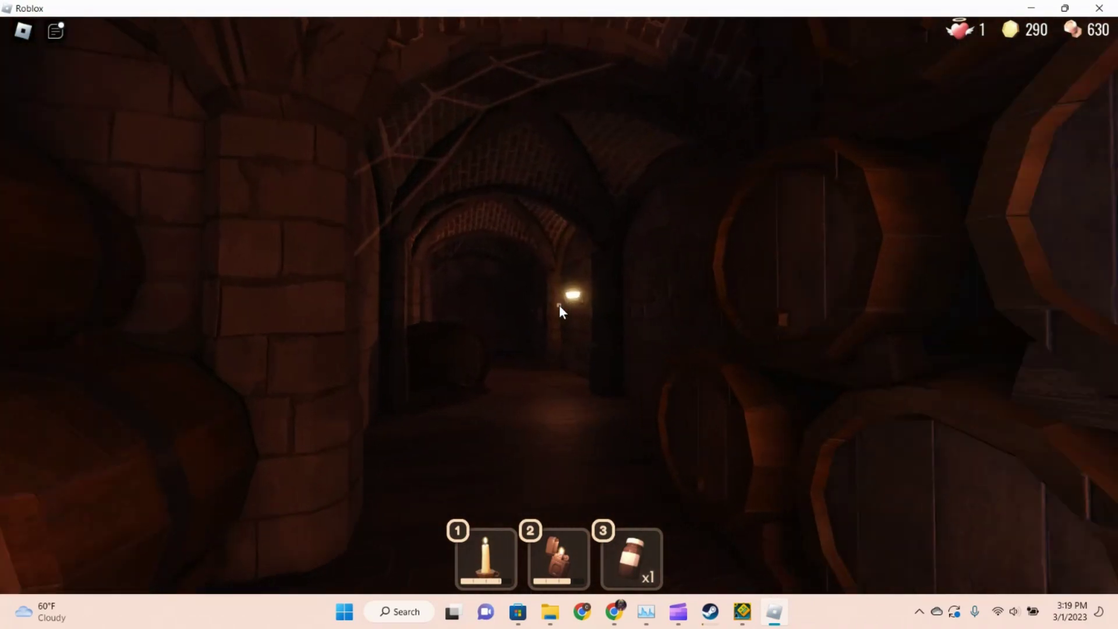
{"action": "key", "text": "w"}
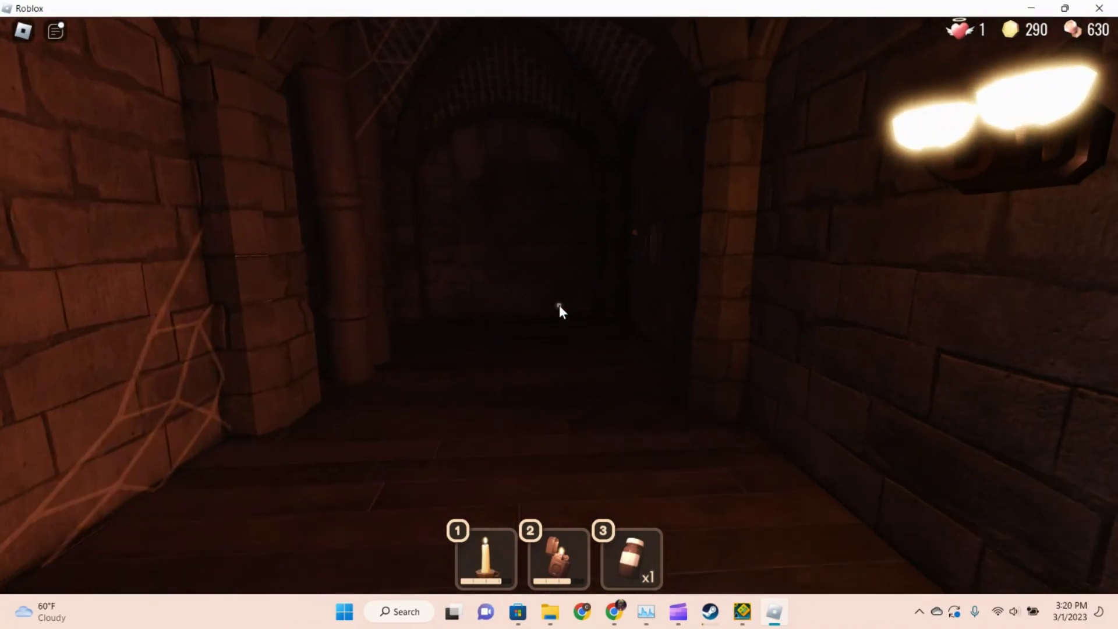
{"action": "key", "text": "Caps_Lock"}
{"action": "key", "text": "w"}
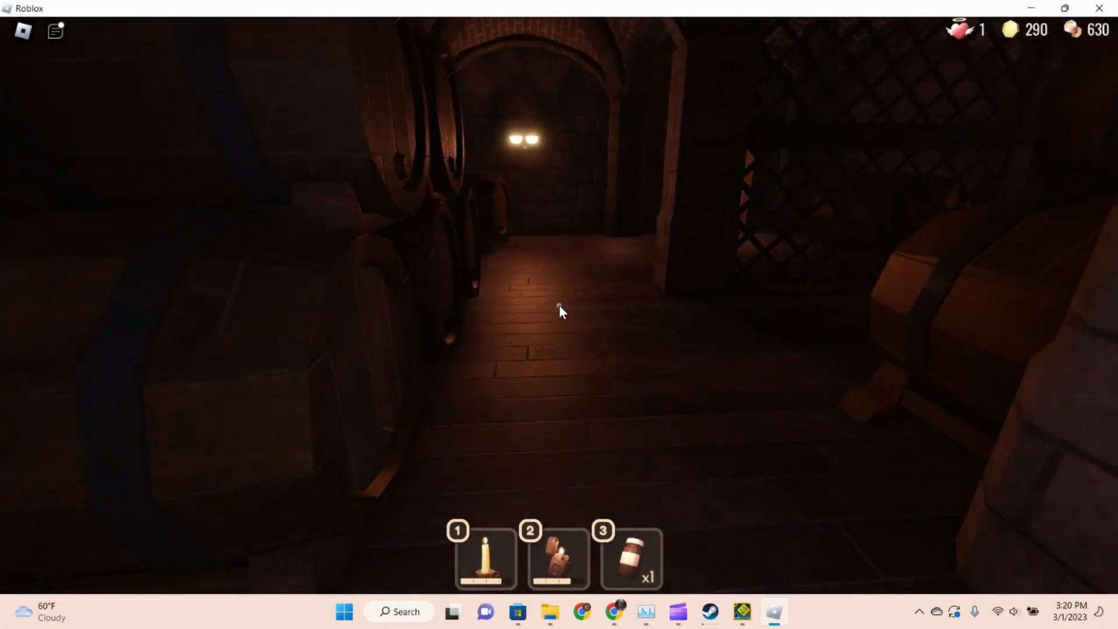
{"action": "key", "text": "w"}
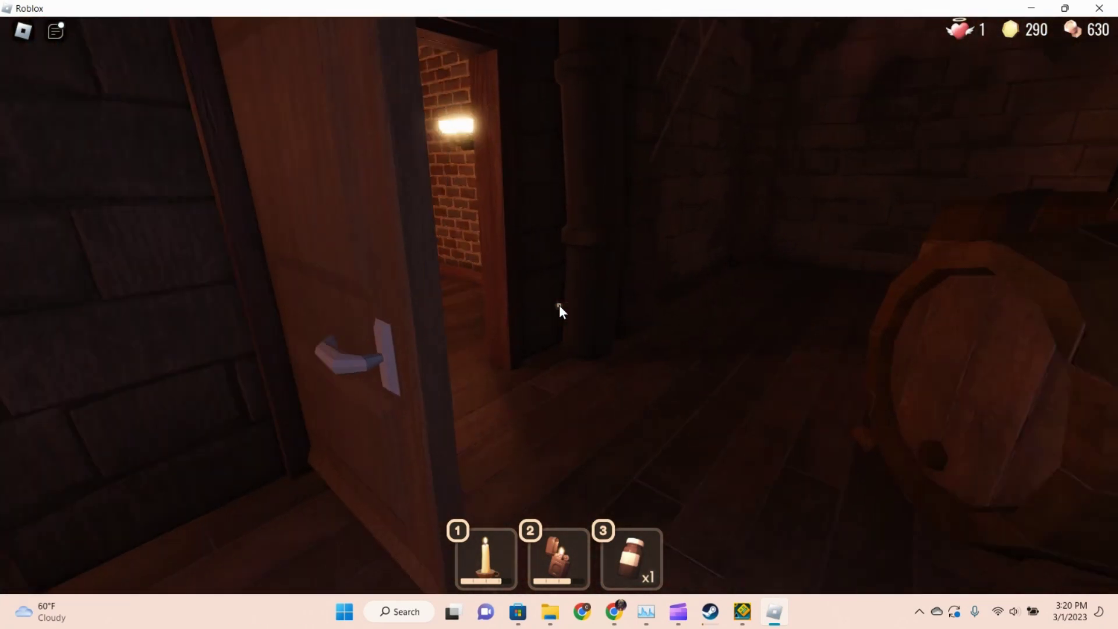
{"action": "key", "text": "w"}
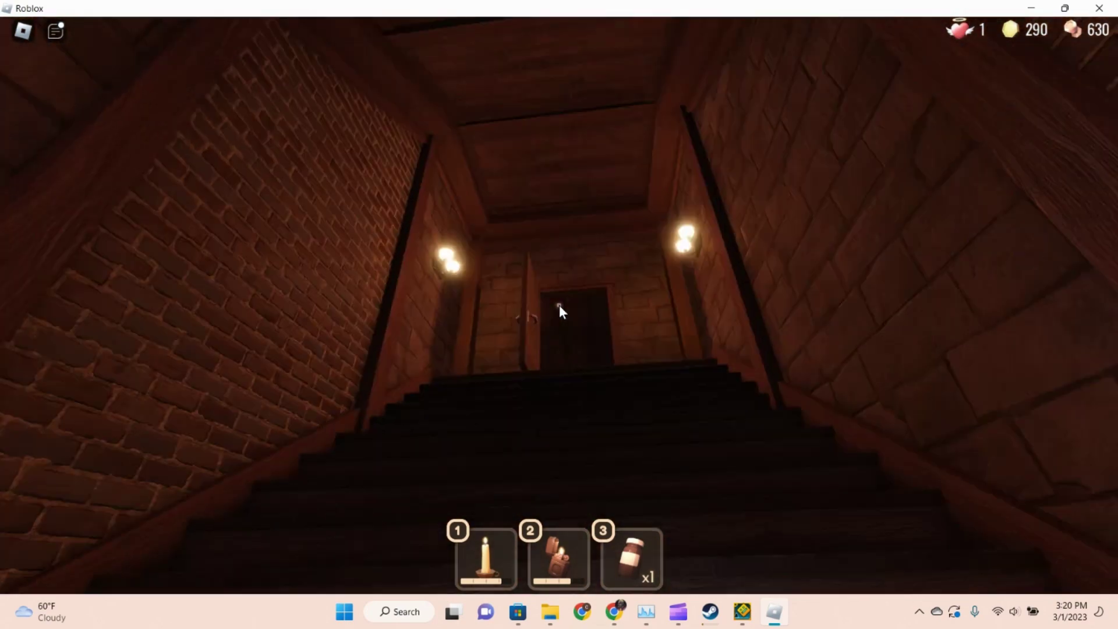
{"action": "key", "text": "w"}
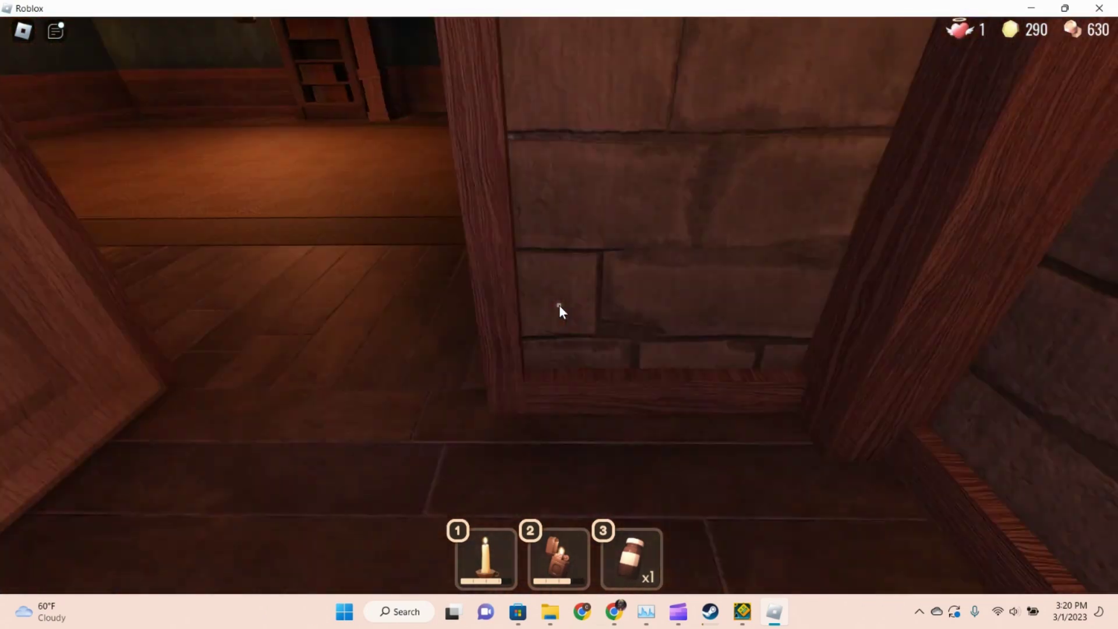
{"action": "key", "text": "w"}
{"action": "key", "text": "w"}
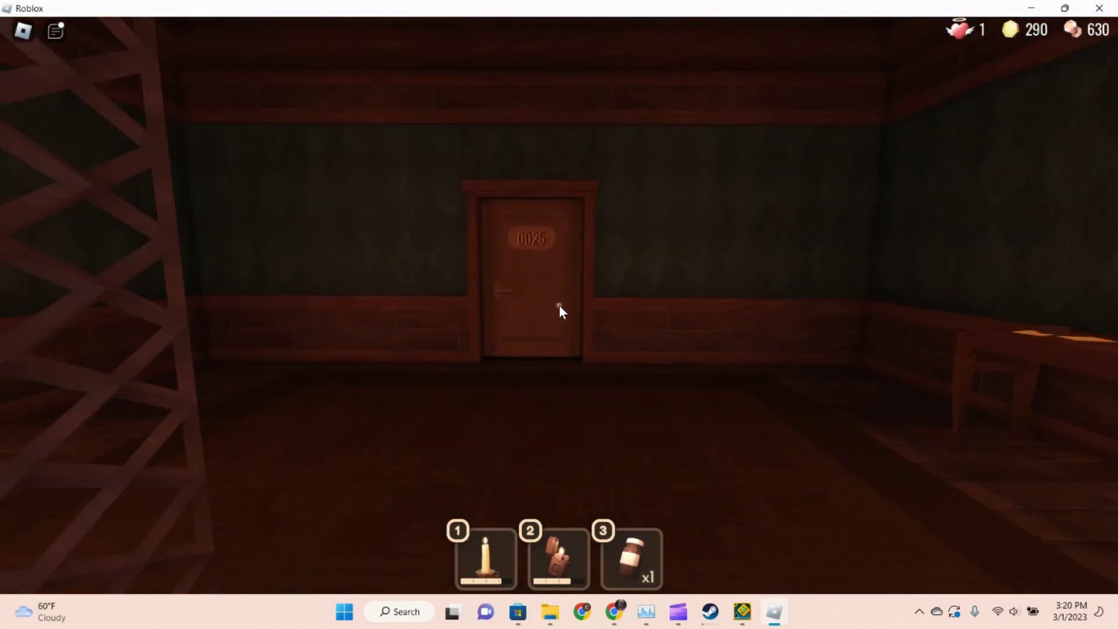
{"action": "key", "text": "w"}
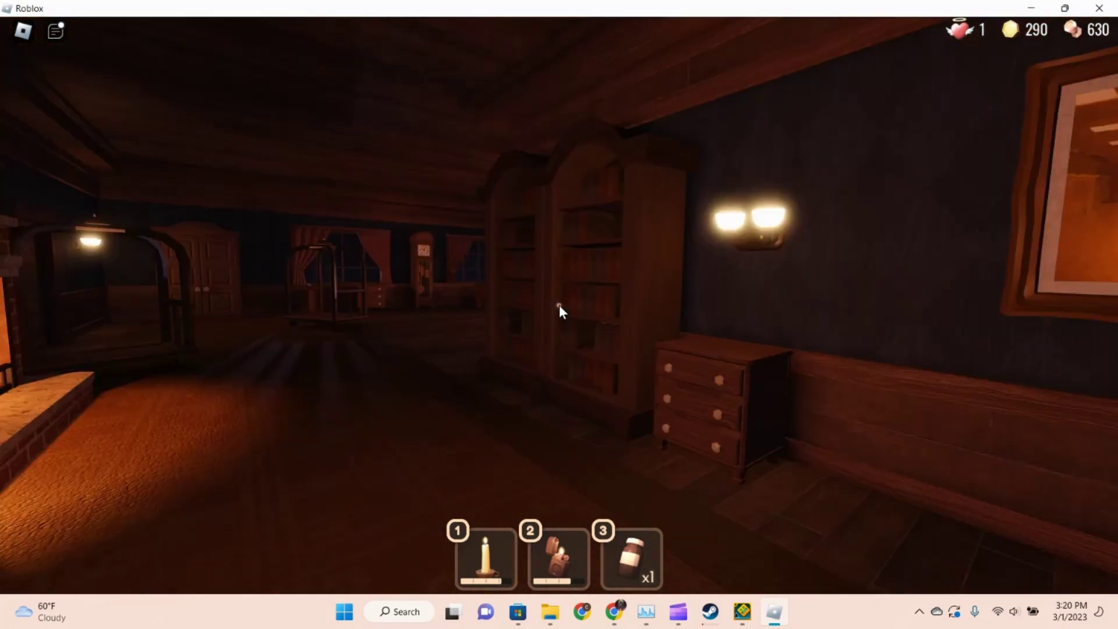
Step: Loot gold from the dresser drawers in room 0025 and the bedroom
{"action": "key", "text": "e"}
{"action": "key", "text": "e"}
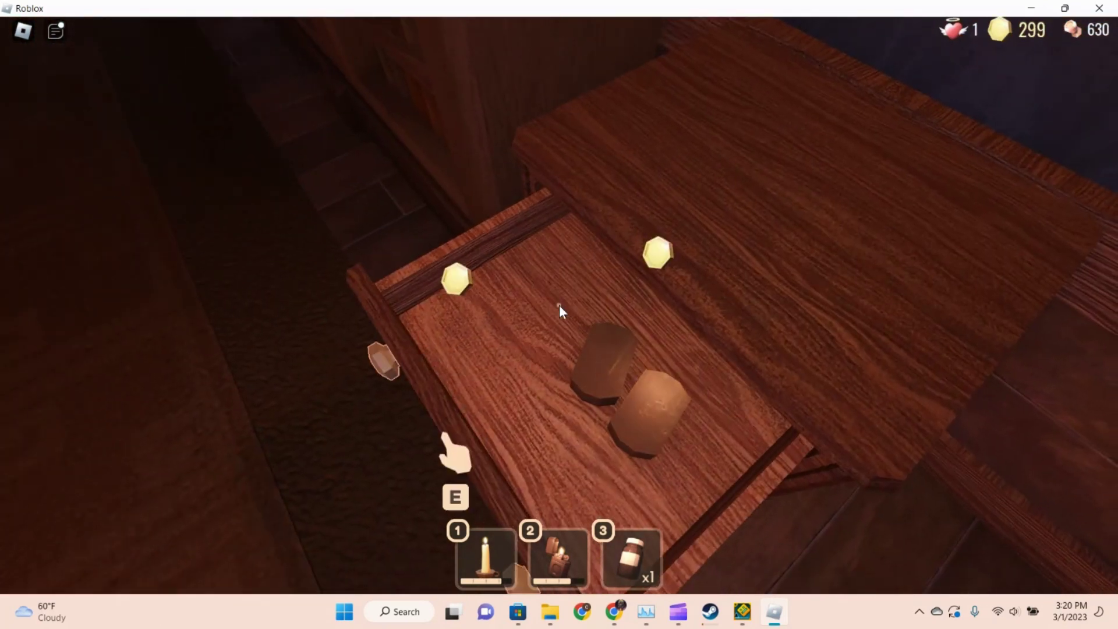
{"action": "key", "text": "e"}
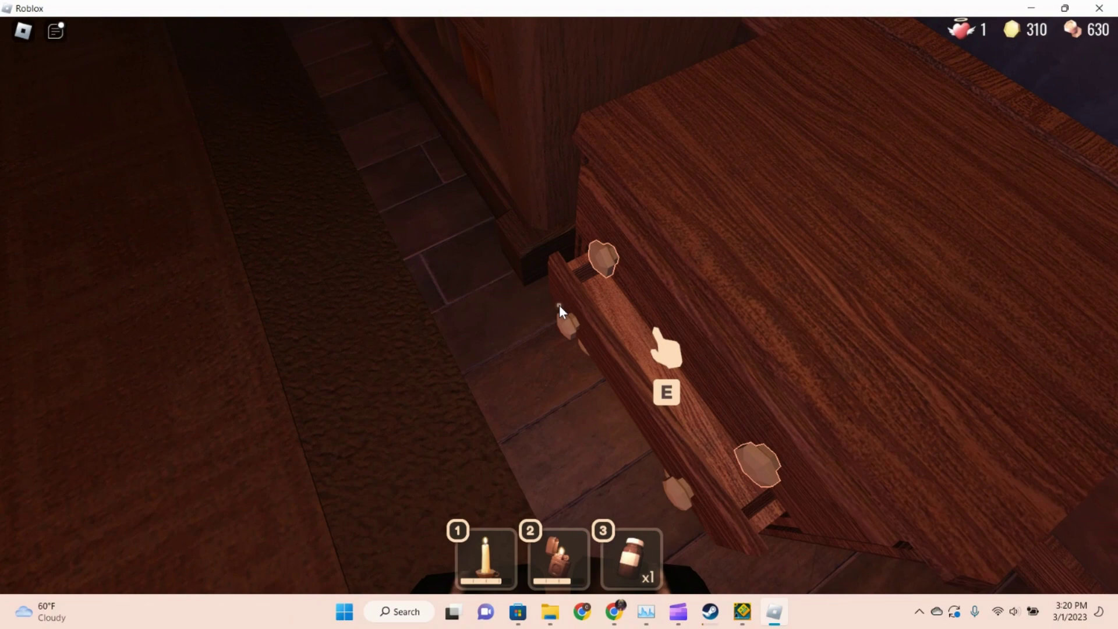
{"action": "key", "text": "e"}
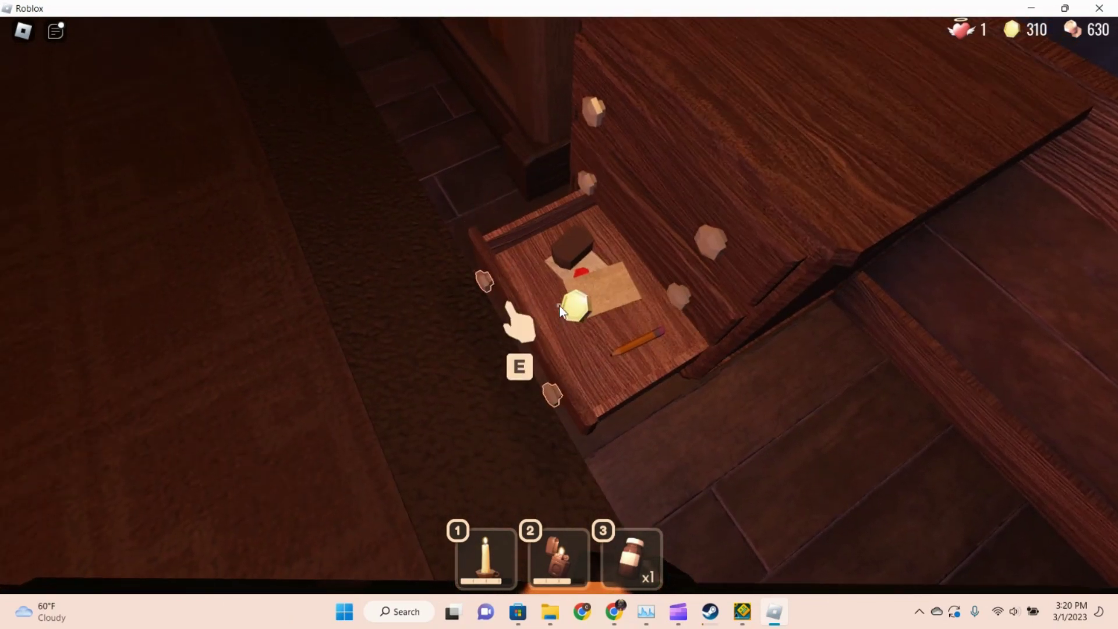
{"action": "key", "text": "e"}
{"action": "key", "text": "w"}
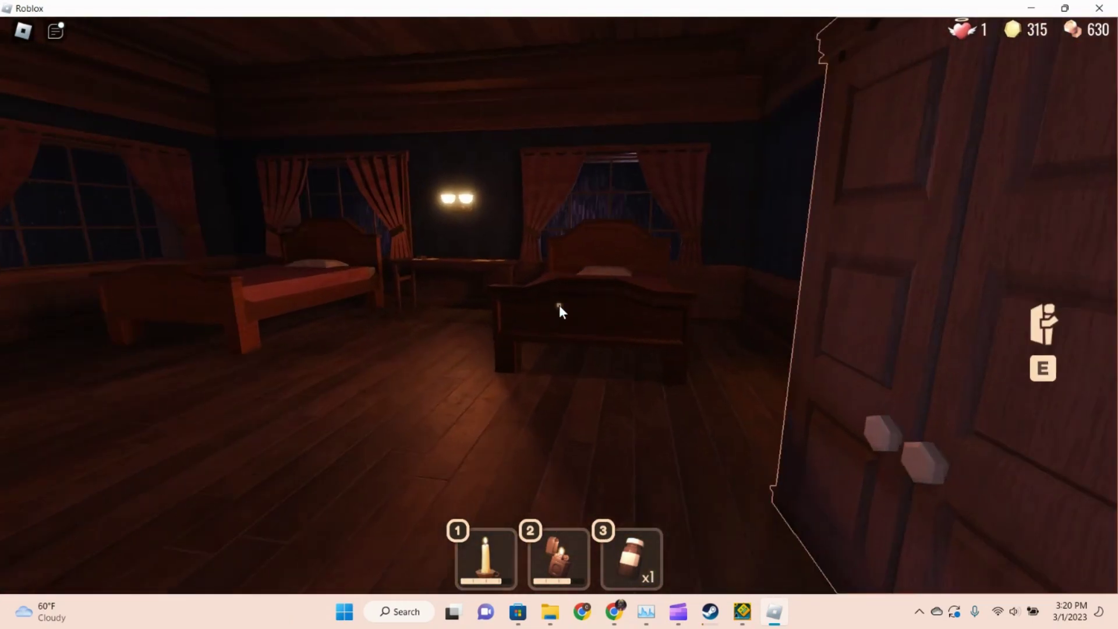
{"action": "key", "text": "w"}
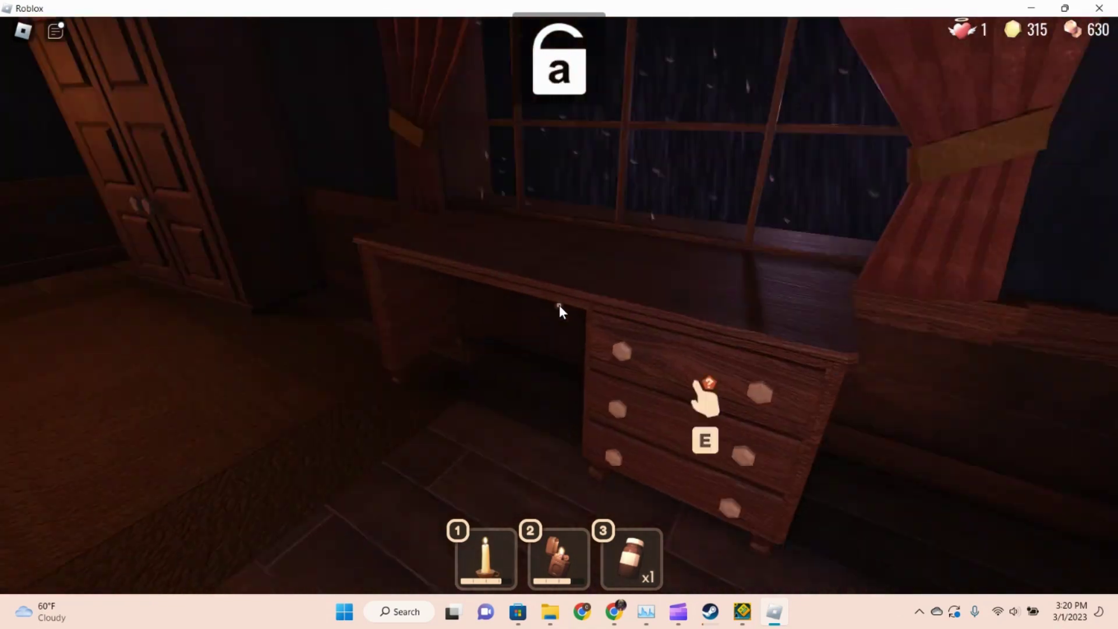
{"action": "key", "text": "e"}
{"action": "key", "text": "e"}
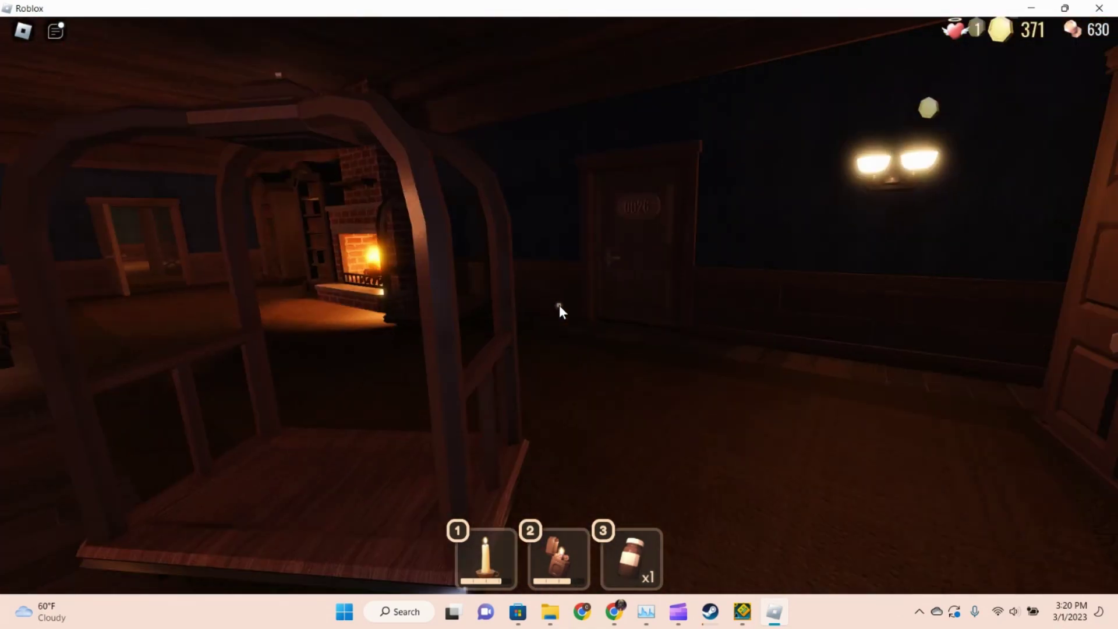
{"action": "key", "text": "e"}
Step: Pass door 0026, search the chandelier hallway's drawers, and go through door 0027
{"action": "key", "text": "w"}
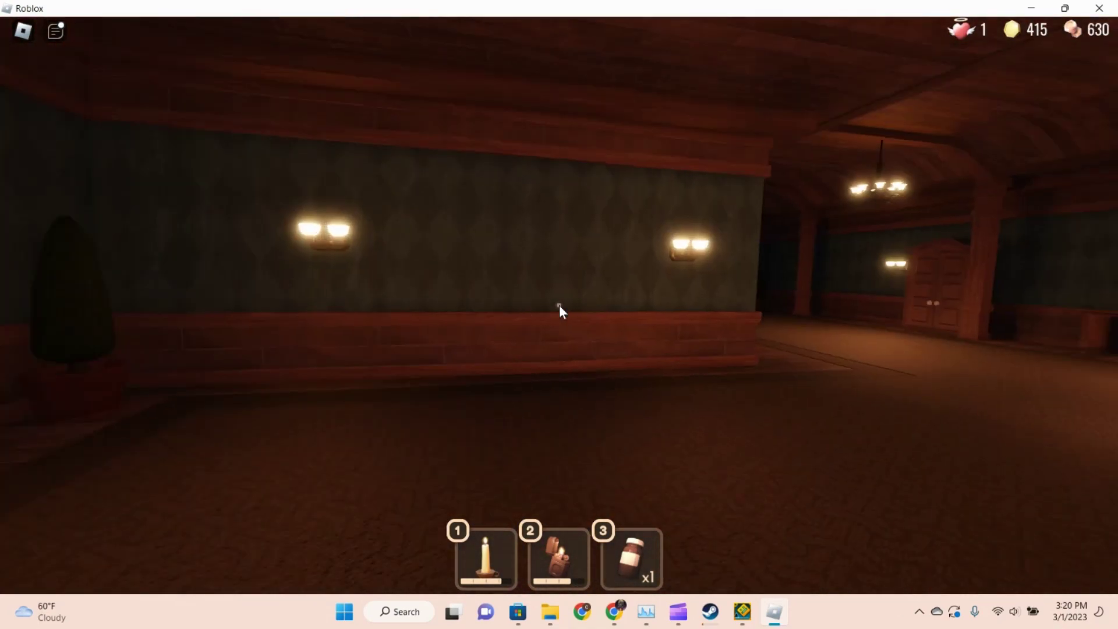
{"action": "key", "text": "w"}
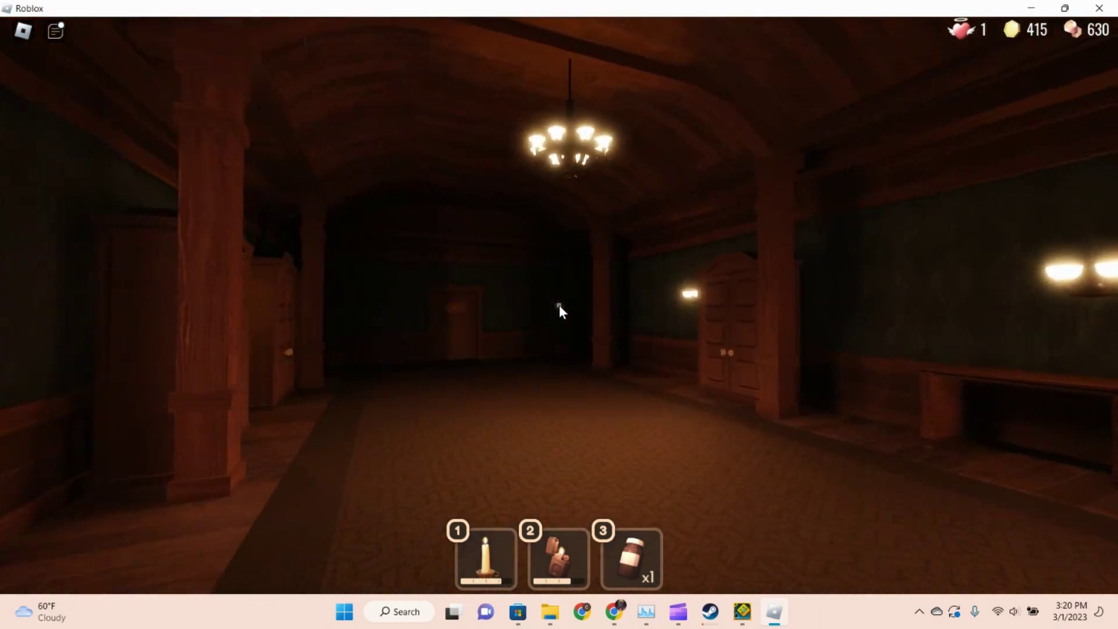
{"action": "key", "text": "w"}
{"action": "key", "text": "e"}
{"action": "key", "text": "e"}
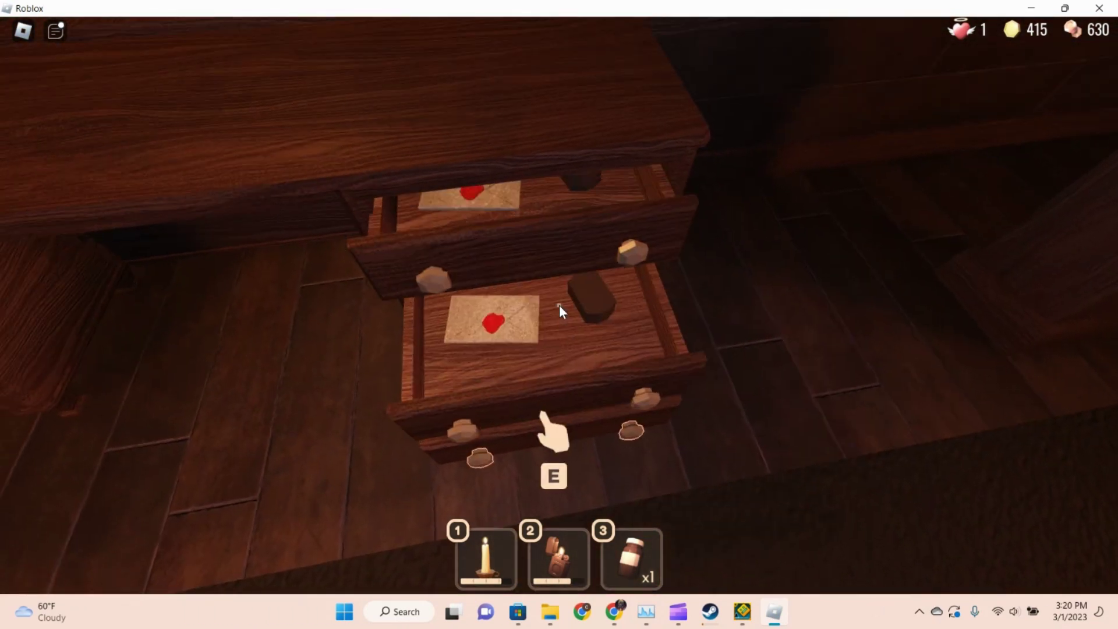
{"action": "key", "text": "w"}
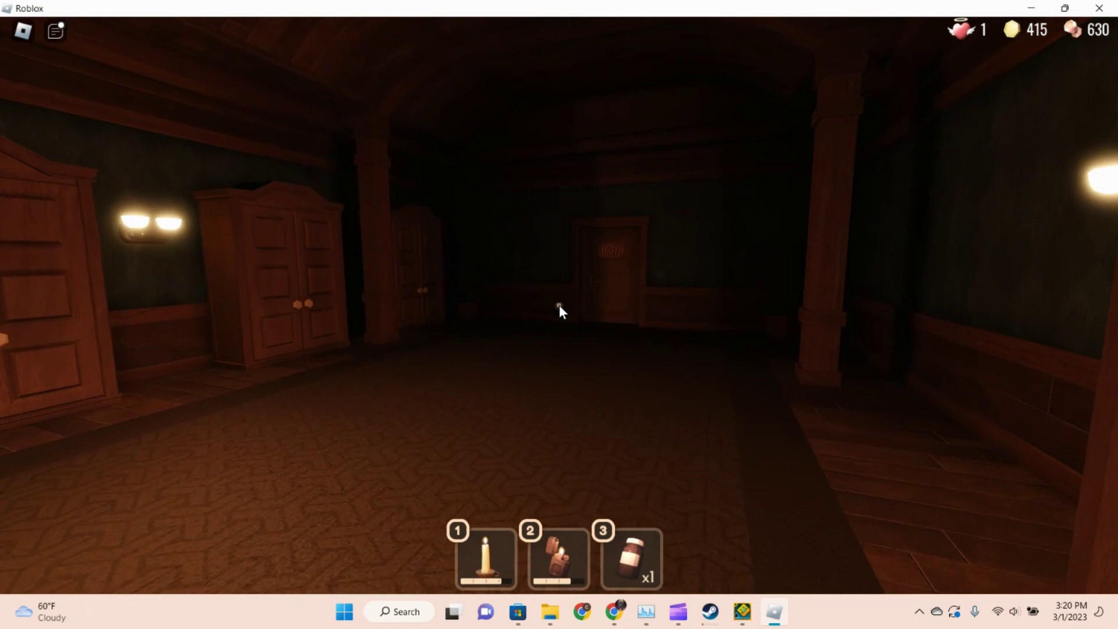
{"action": "key", "text": "w"}
{"action": "key", "text": "w"}
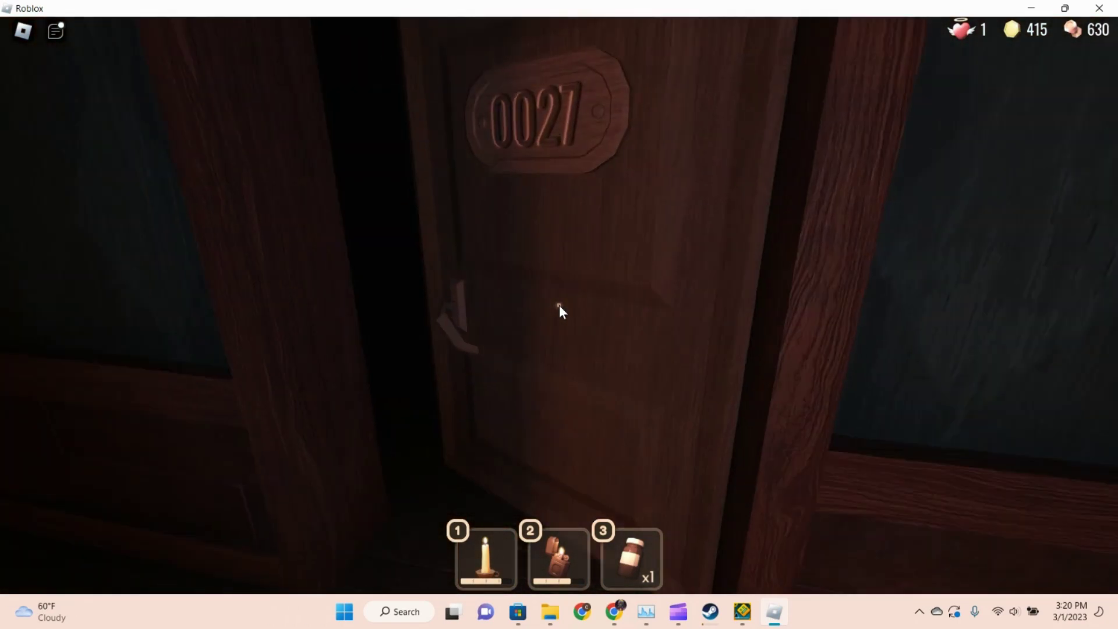
Step: Light the lighter in the dark room and take the key from the nightstand
{"action": "key", "text": "2"}
{"action": "key", "text": "w"}
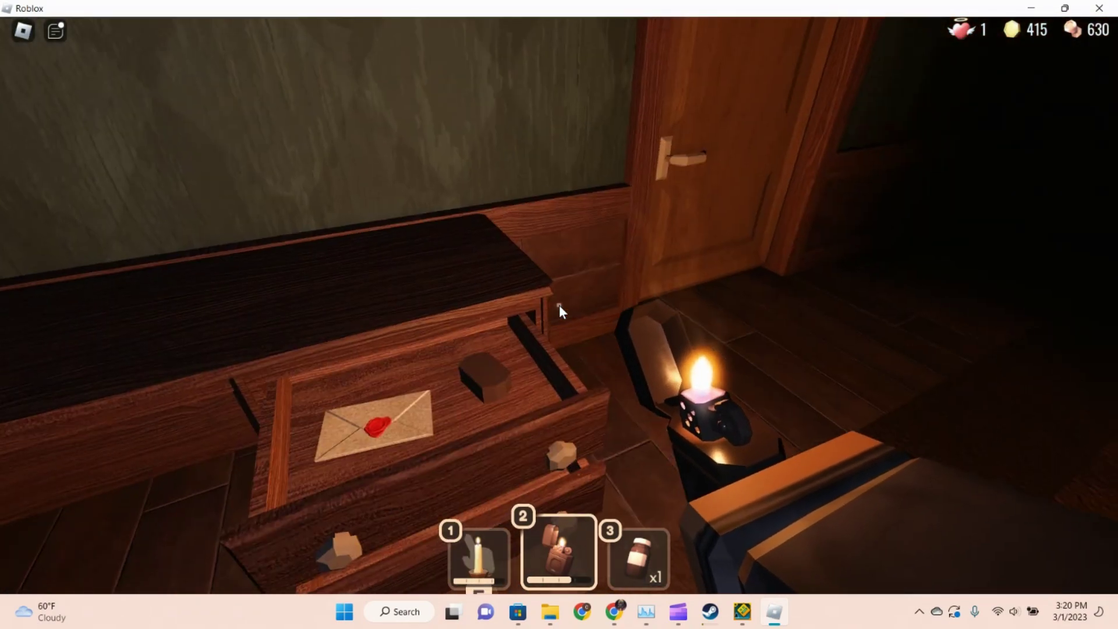
{"action": "key", "text": "w"}
{"action": "key", "text": "w"}
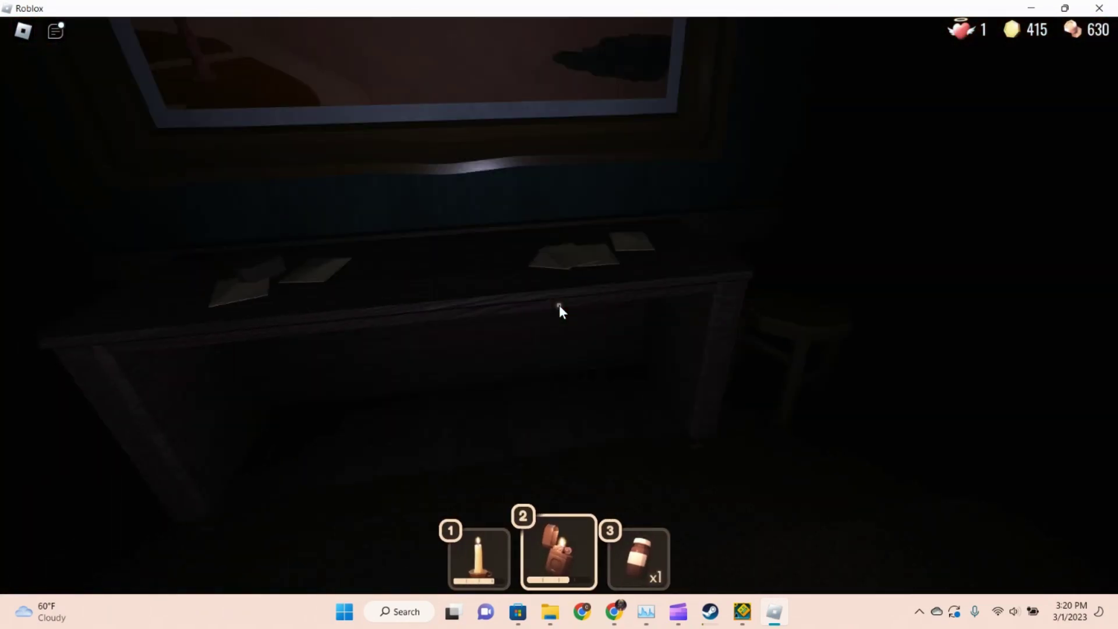
{"action": "left_click", "coordinate": [560, 311]}
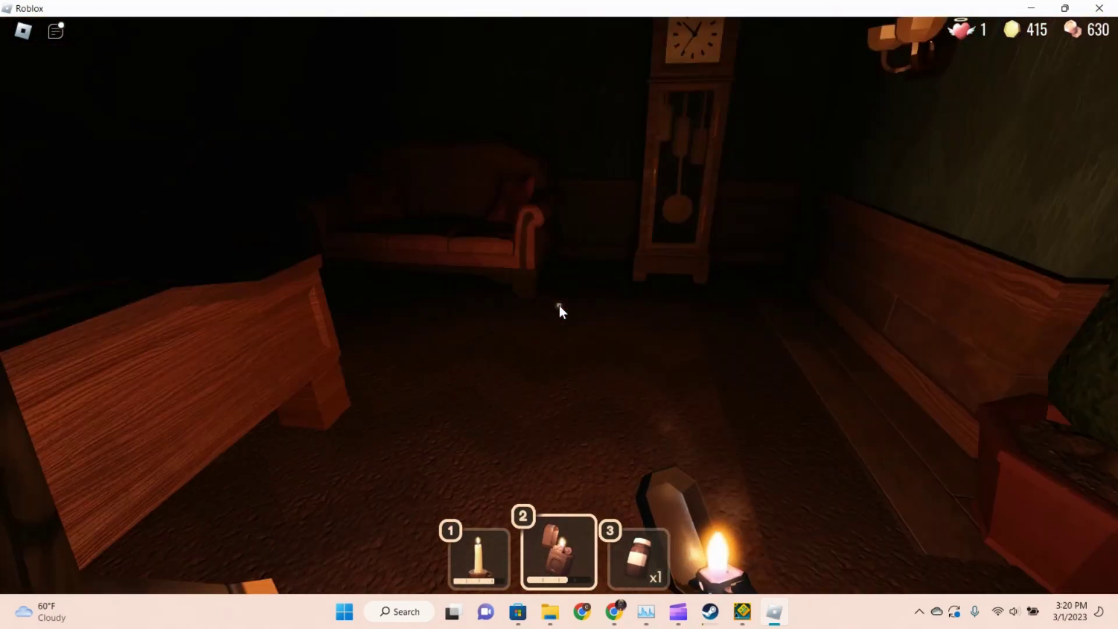
{"action": "key", "text": "w"}
{"action": "key", "text": "e"}
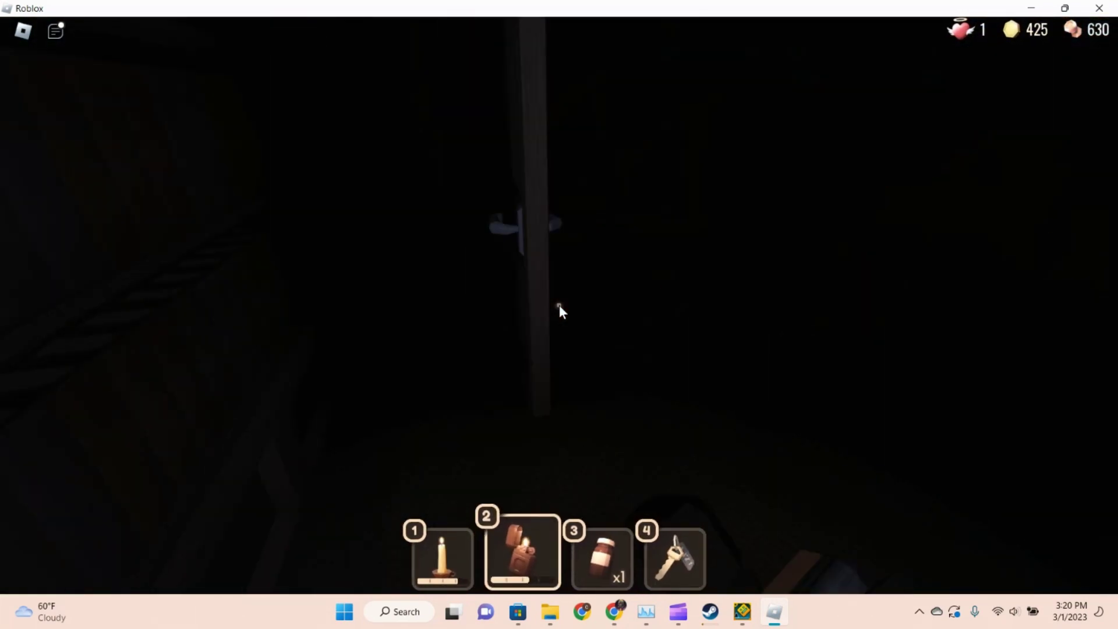
Step: Unlock door 0028 with the key, then switch back to the lighter
{"action": "key", "text": "w"}
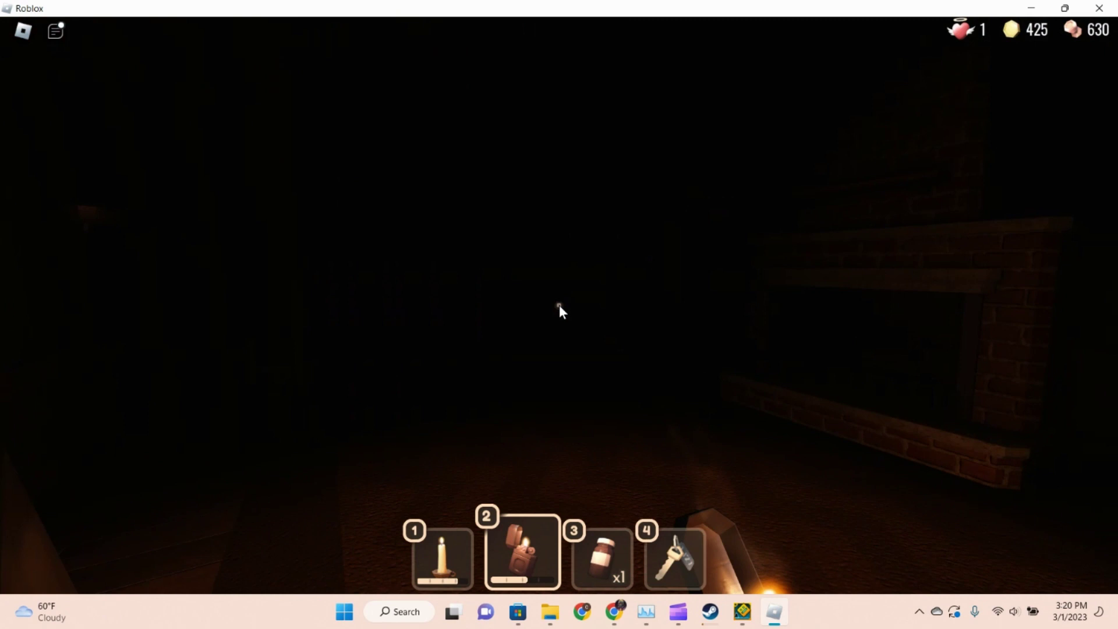
{"action": "key", "text": "w"}
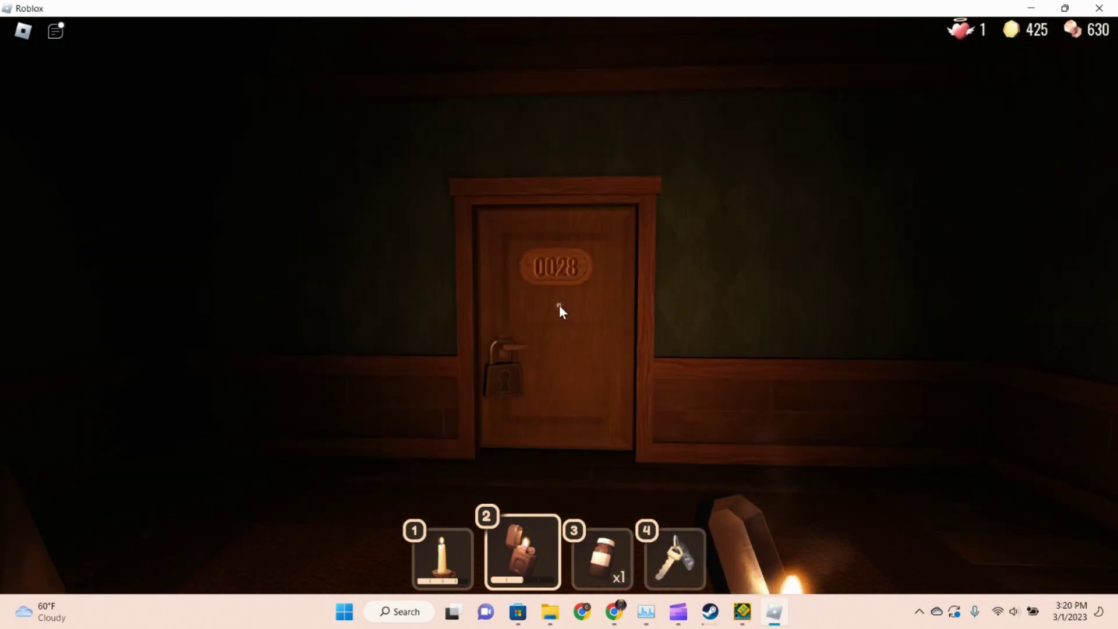
{"action": "key", "text": "w"}
{"action": "key", "text": "4"}
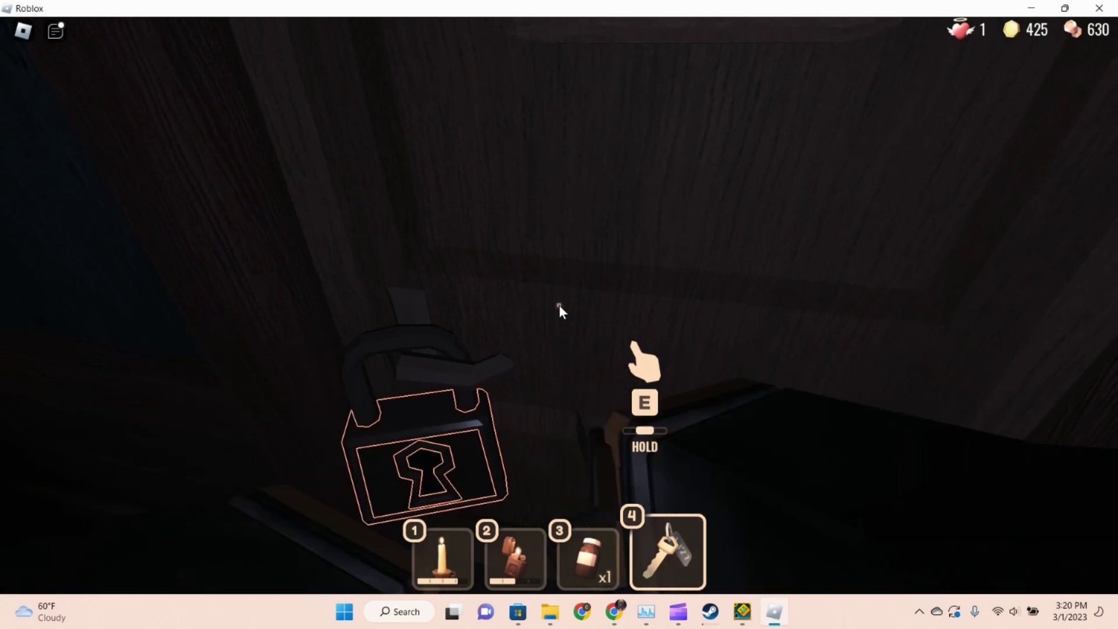
{"action": "key", "text": "e"}
{"action": "key", "text": "2"}
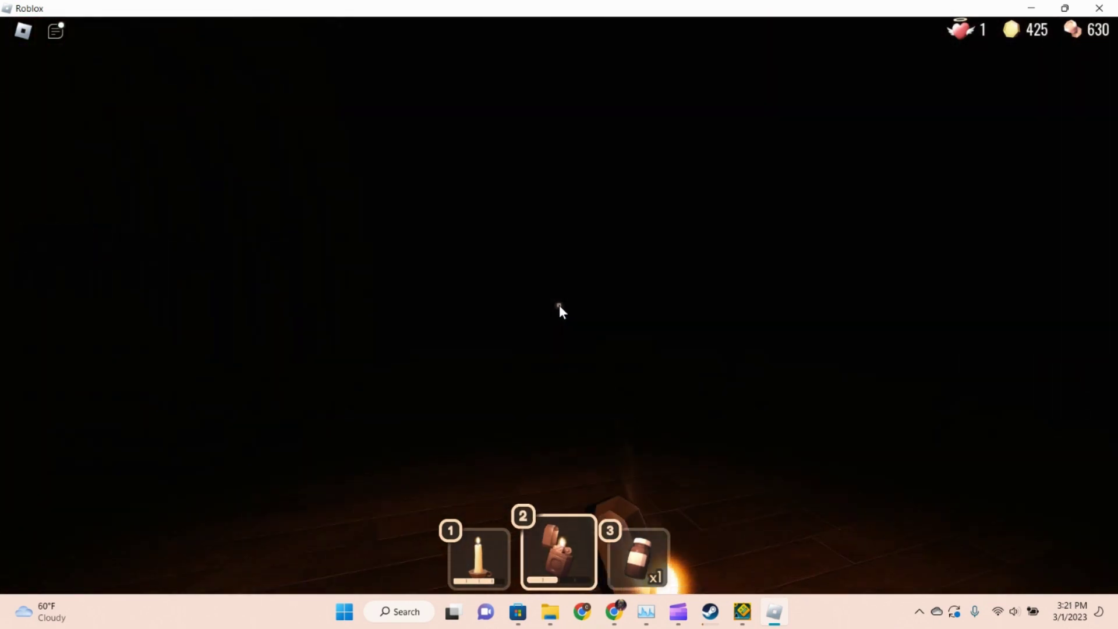
Step: Walk past door 0029 and hide briefly in the wardrobe
{"action": "key", "text": "w"}
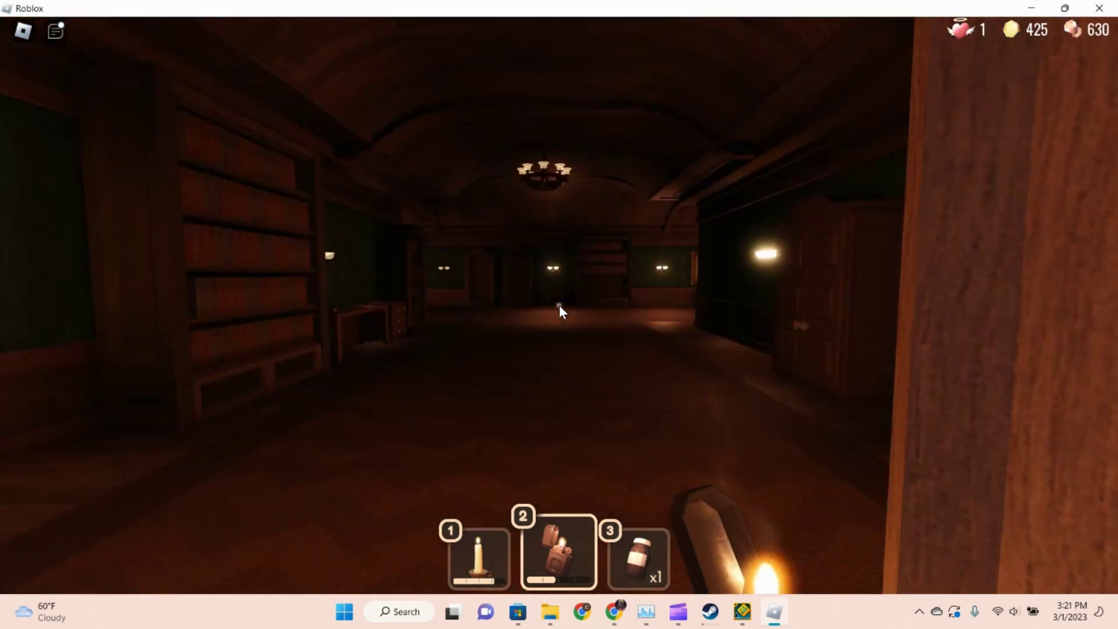
{"action": "key", "text": "2"}
{"action": "key", "text": "w"}
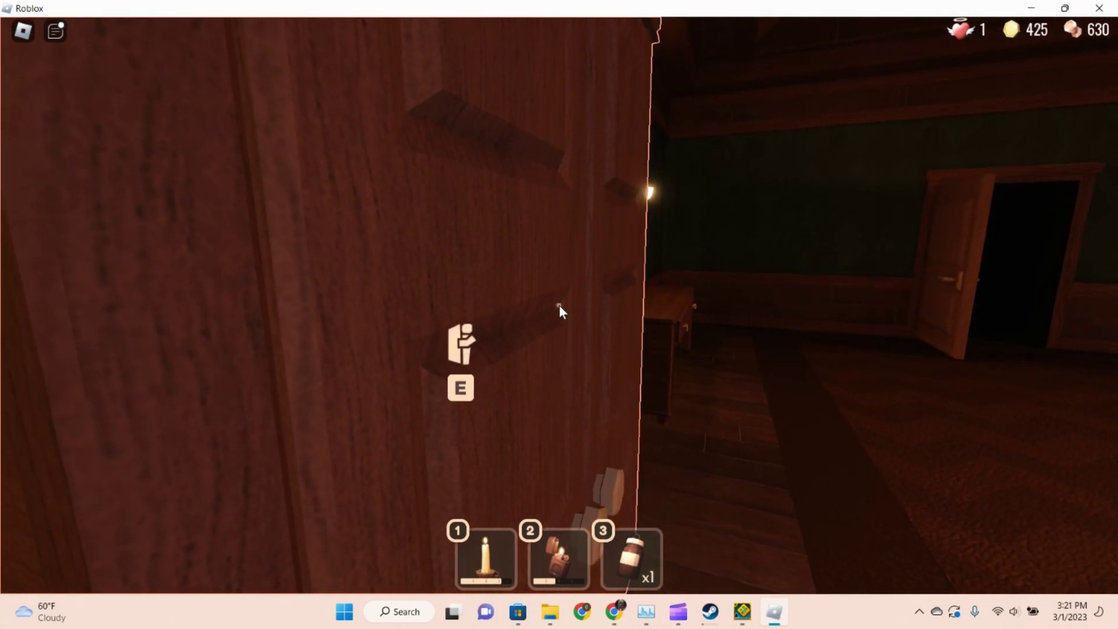
{"action": "key", "text": "e"}
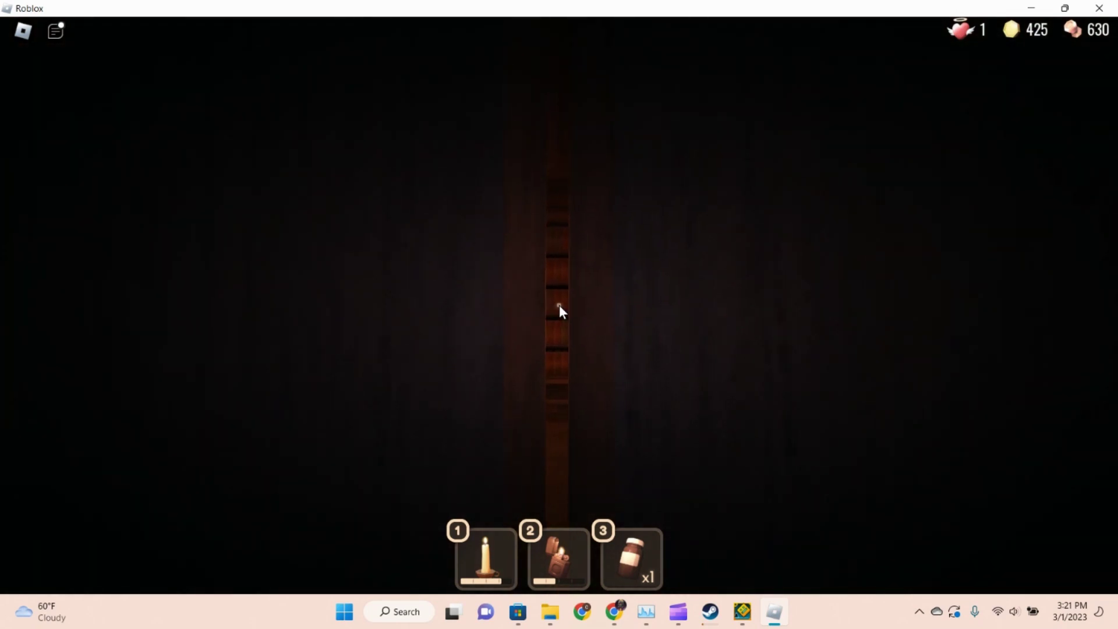
{"action": "key", "text": "e"}
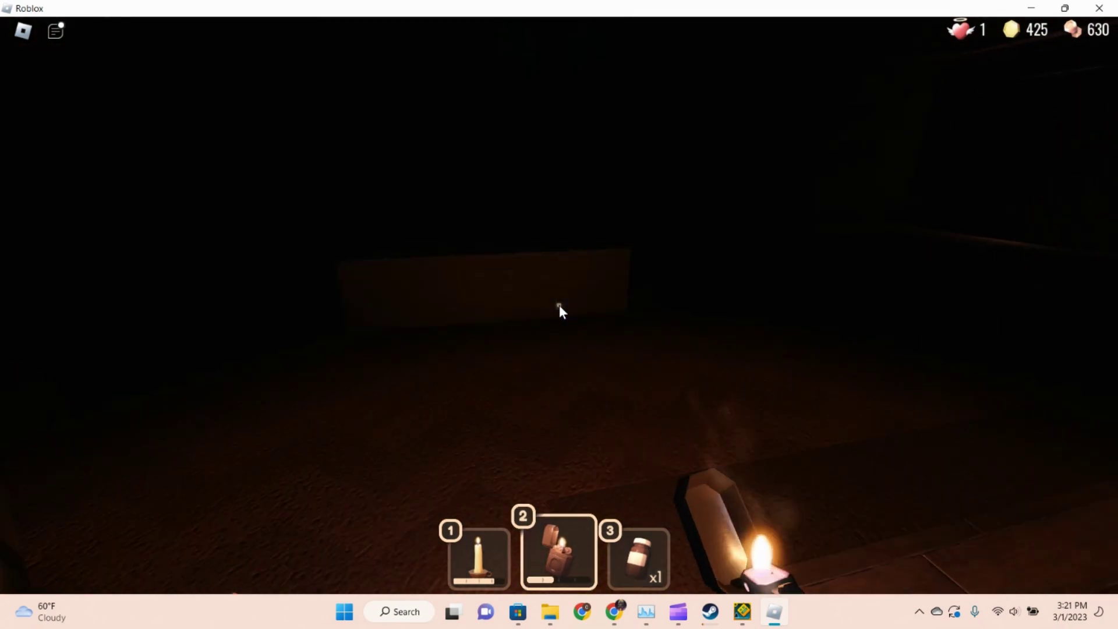
Step: Go down the bright hallway through door 0031 and collect the dresser's gold
{"action": "key", "text": "2"}
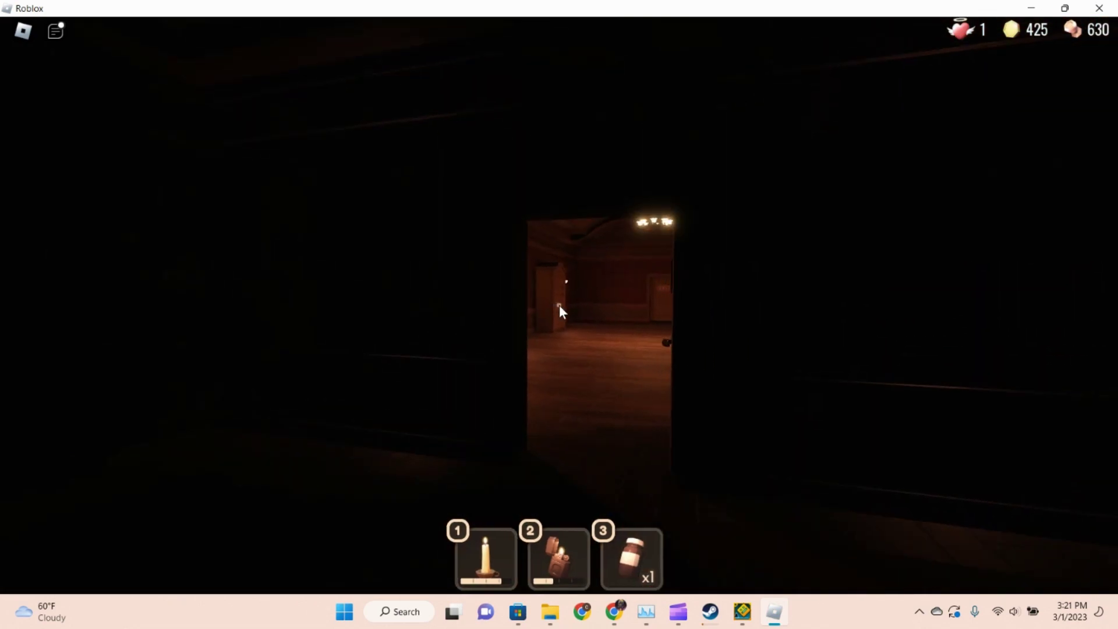
{"action": "key", "text": "w"}
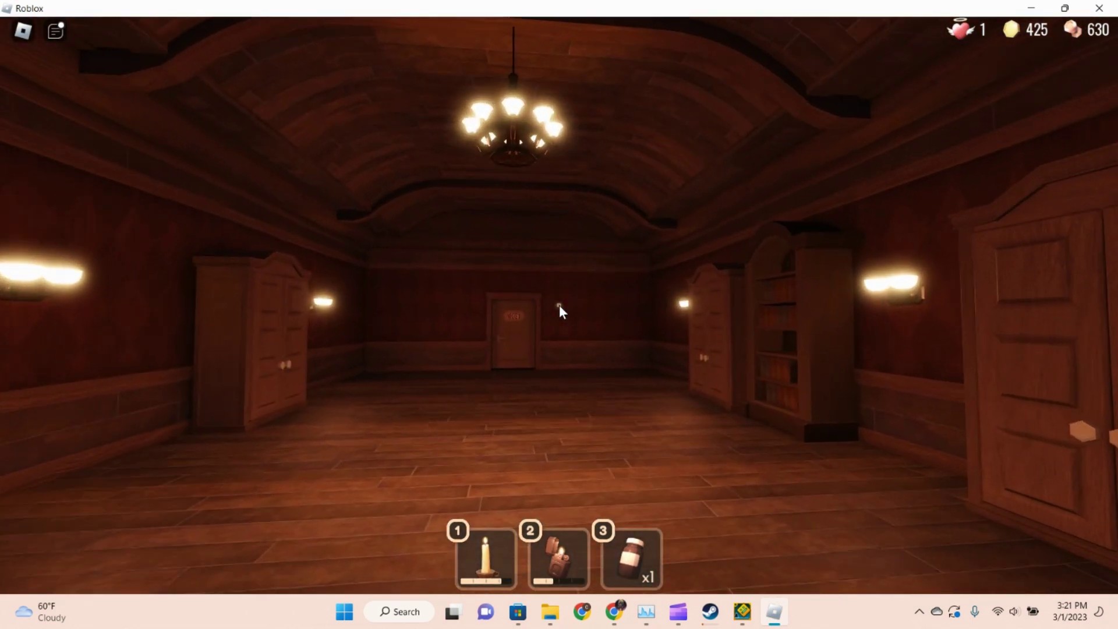
{"action": "key", "text": "w"}
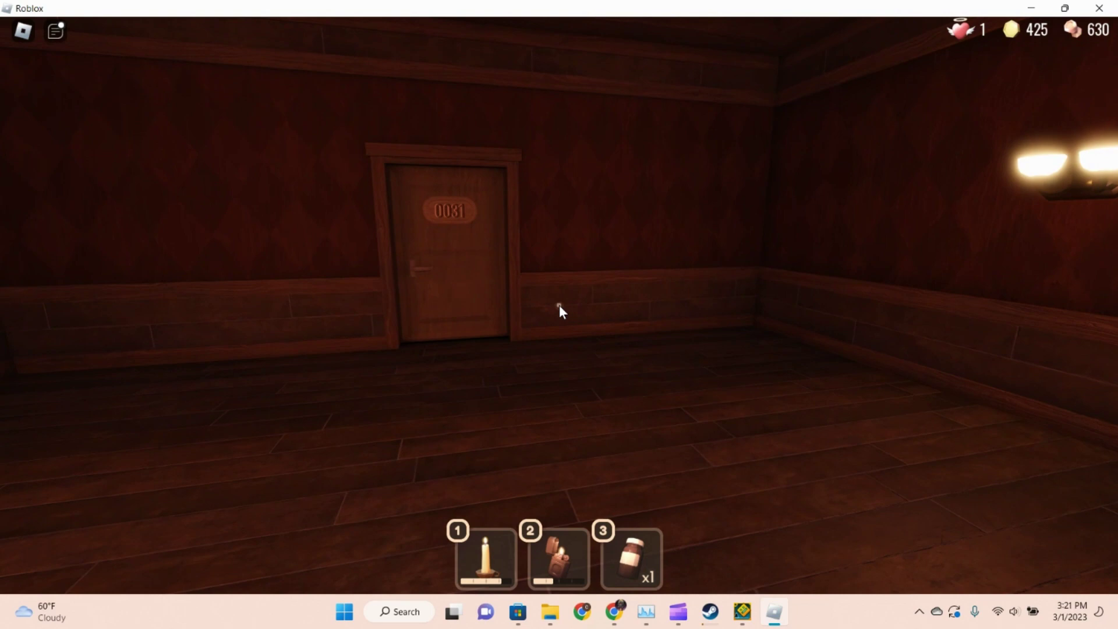
{"action": "key", "text": "w"}
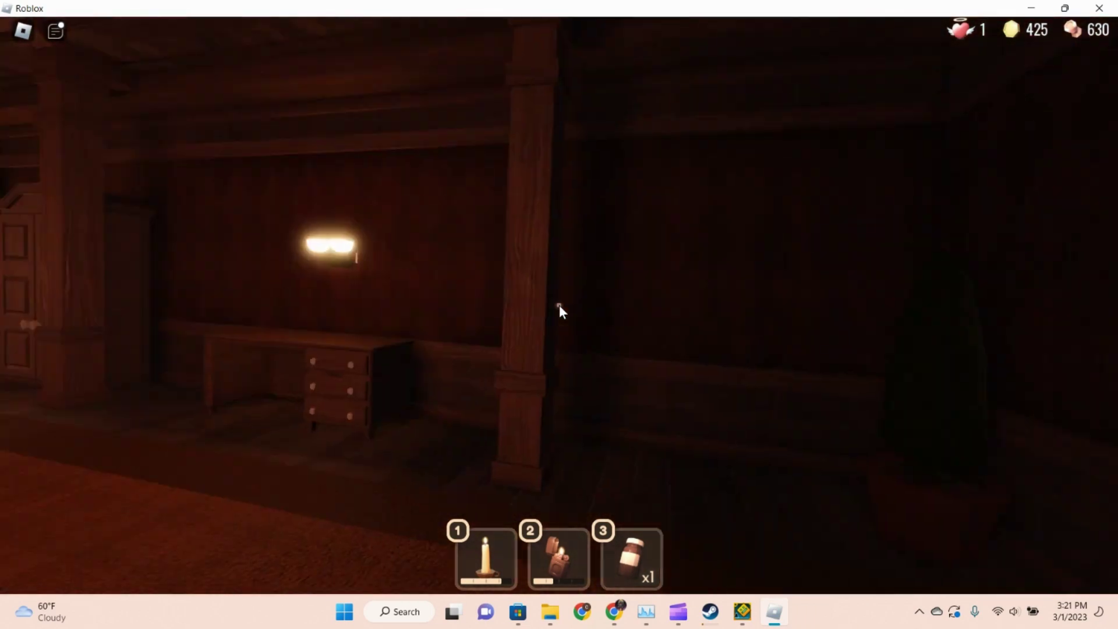
{"action": "key", "text": "w"}
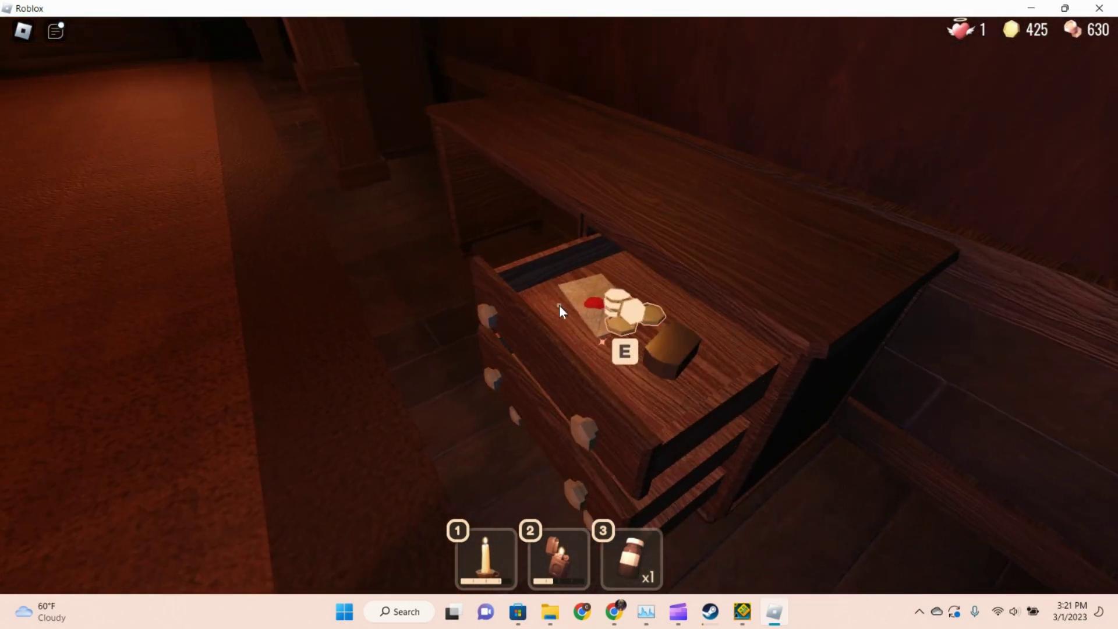
{"action": "key", "text": "e"}
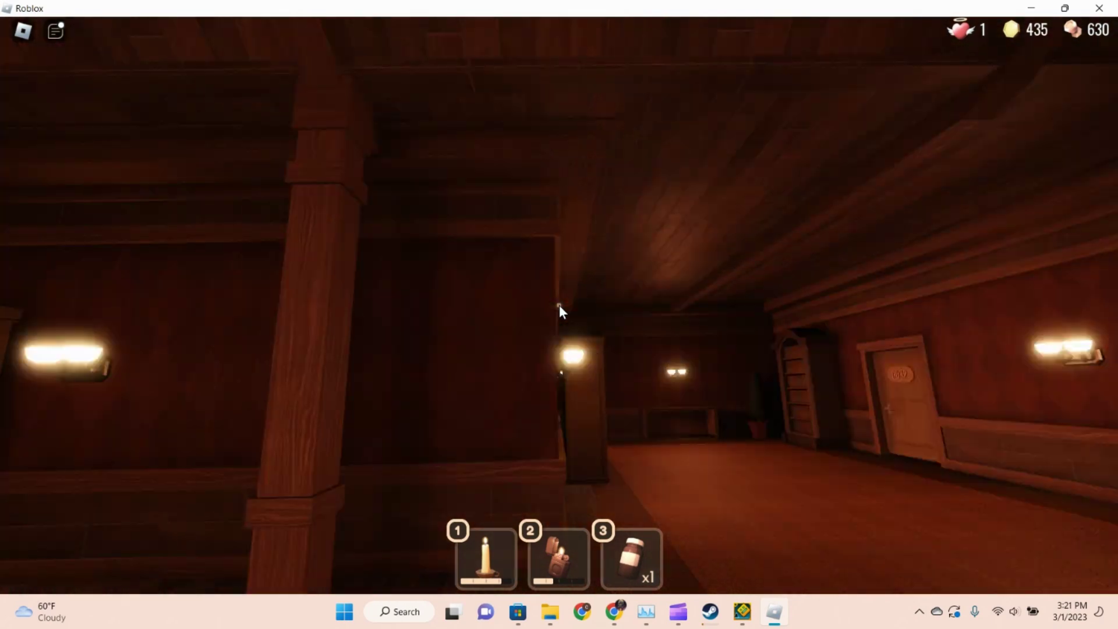
Step: Take gold from the table drawer and continue through doors 0032 and 0033
{"action": "key", "text": "w"}
{"action": "key", "text": "e"}
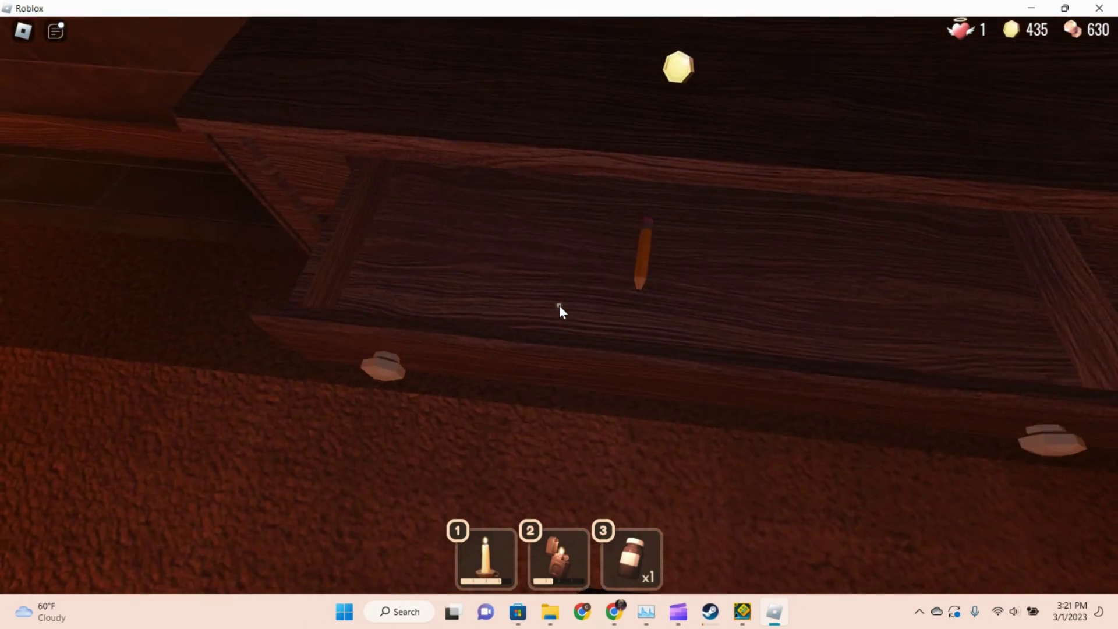
{"action": "key", "text": "w"}
{"action": "key", "text": "Caps_Lock"}
{"action": "key", "text": "w"}
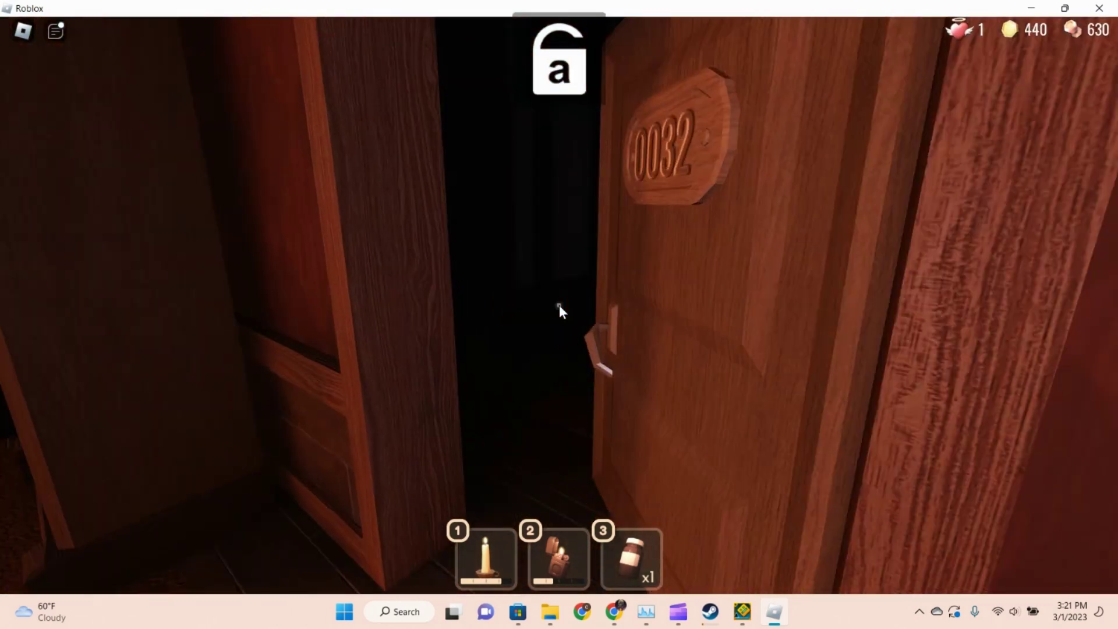
{"action": "key", "text": "w"}
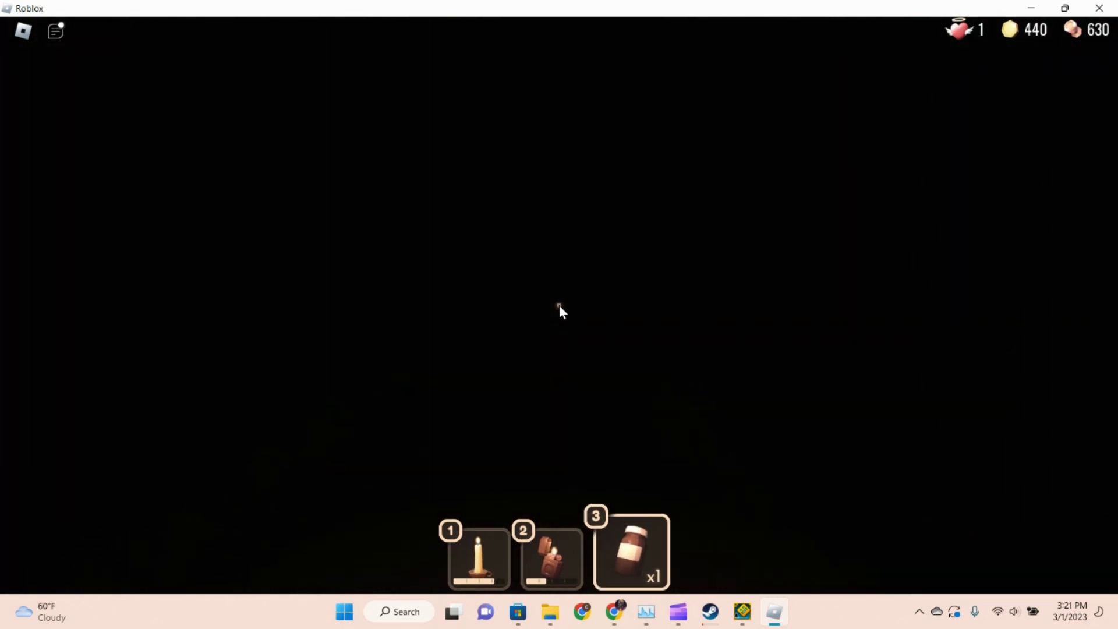
{"action": "key", "text": "w"}
{"action": "key", "text": "3"}
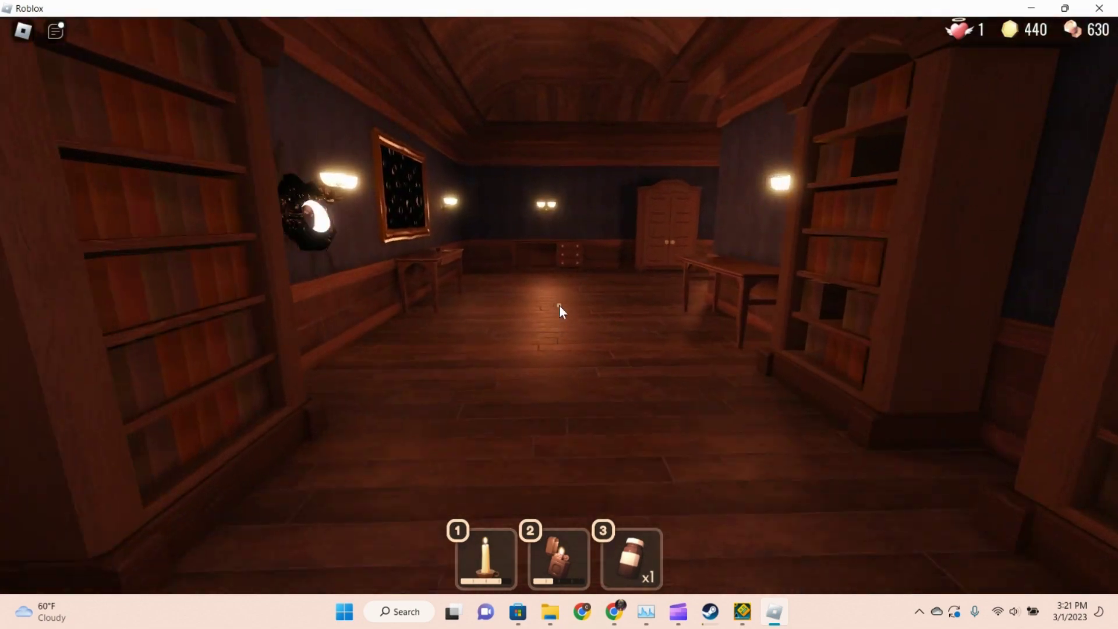
Step: Search the dresser drawers in the next rooms and collect the gold pile
{"action": "key", "text": "w"}
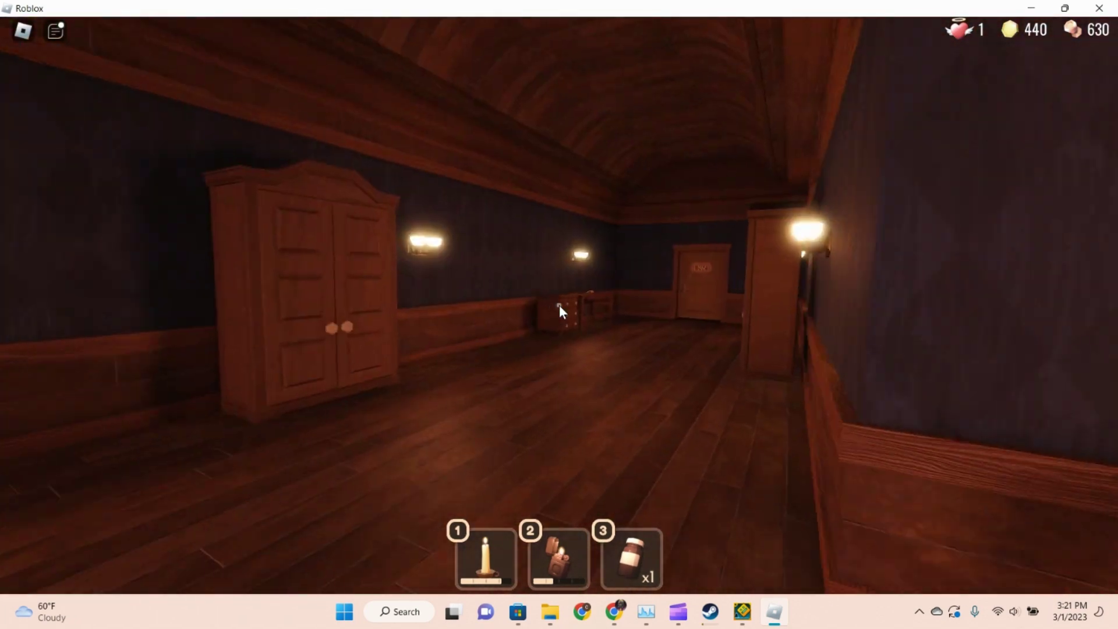
{"action": "key", "text": "w"}
{"action": "key", "text": "e"}
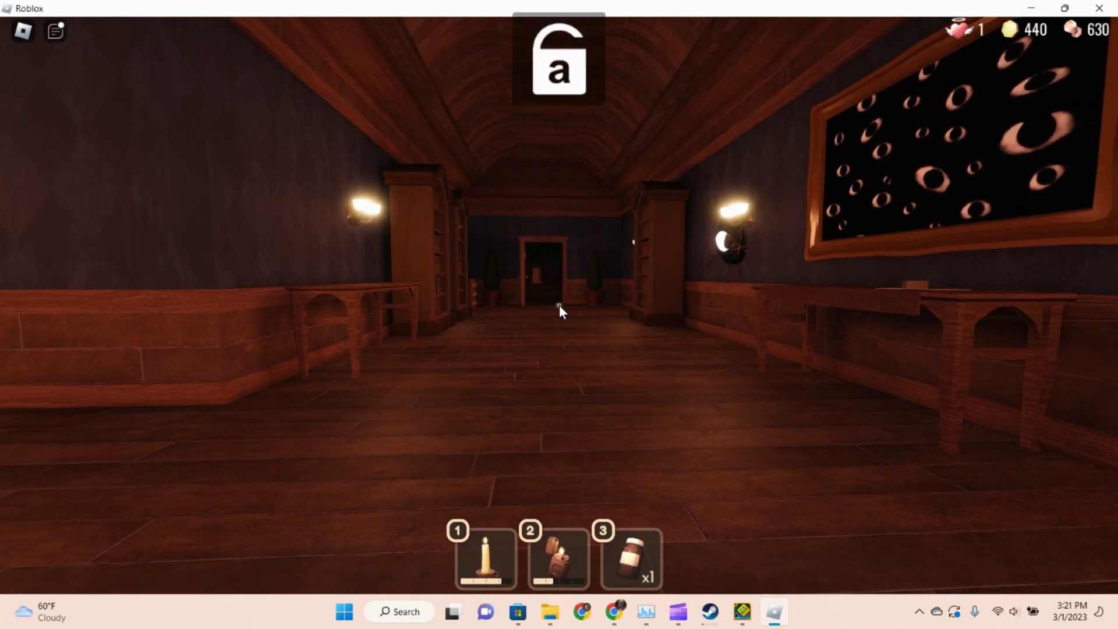
{"action": "key", "text": "w"}
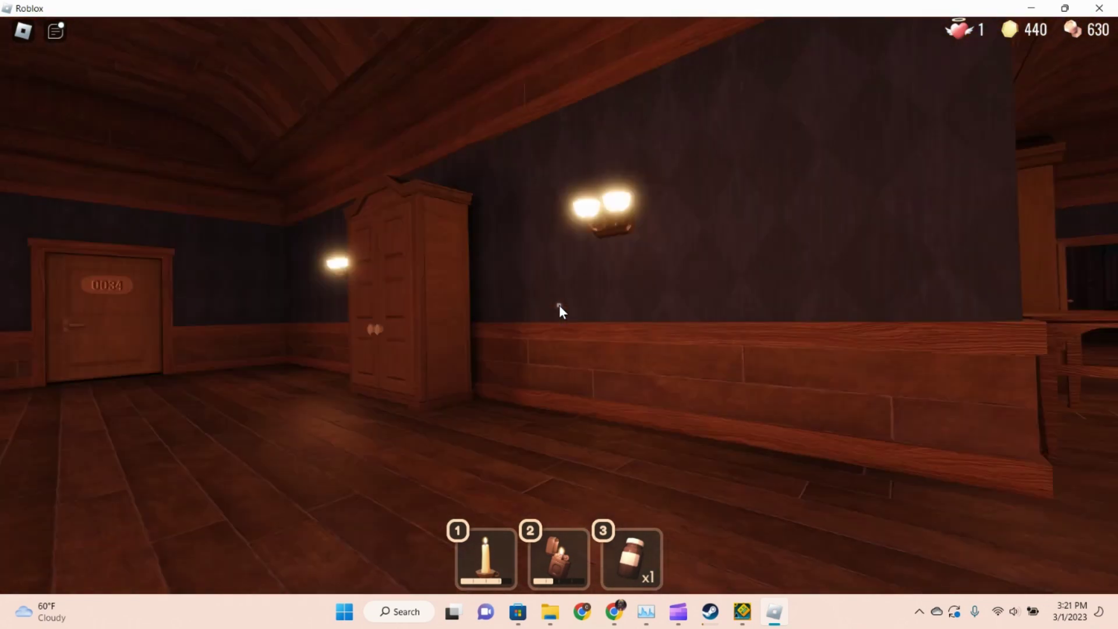
{"action": "key", "text": "w"}
{"action": "key", "text": "e"}
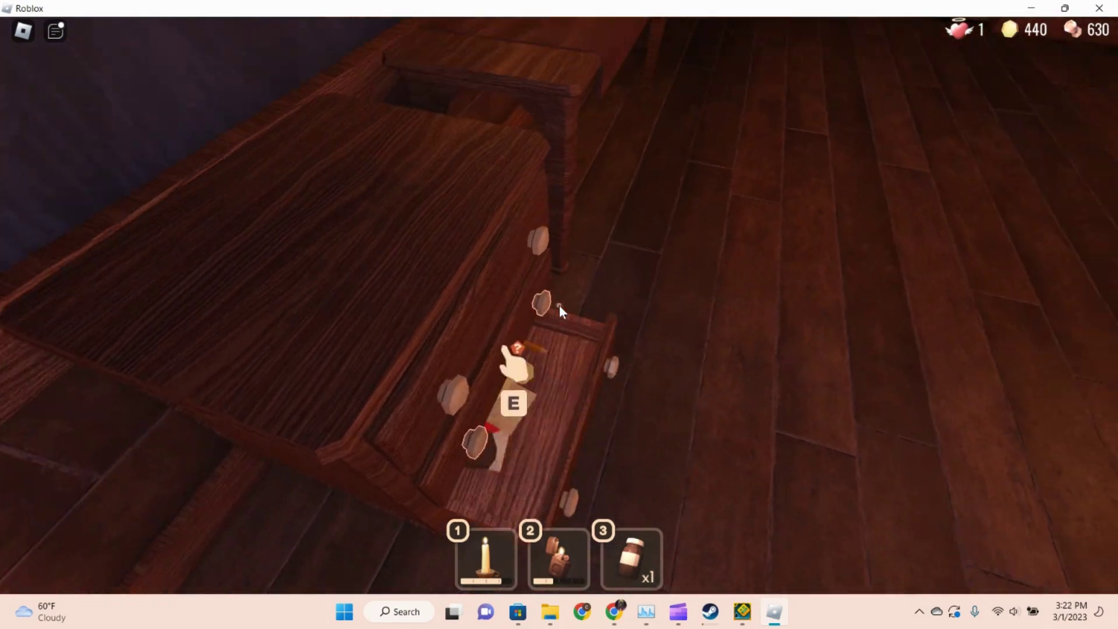
{"action": "key", "text": "e"}
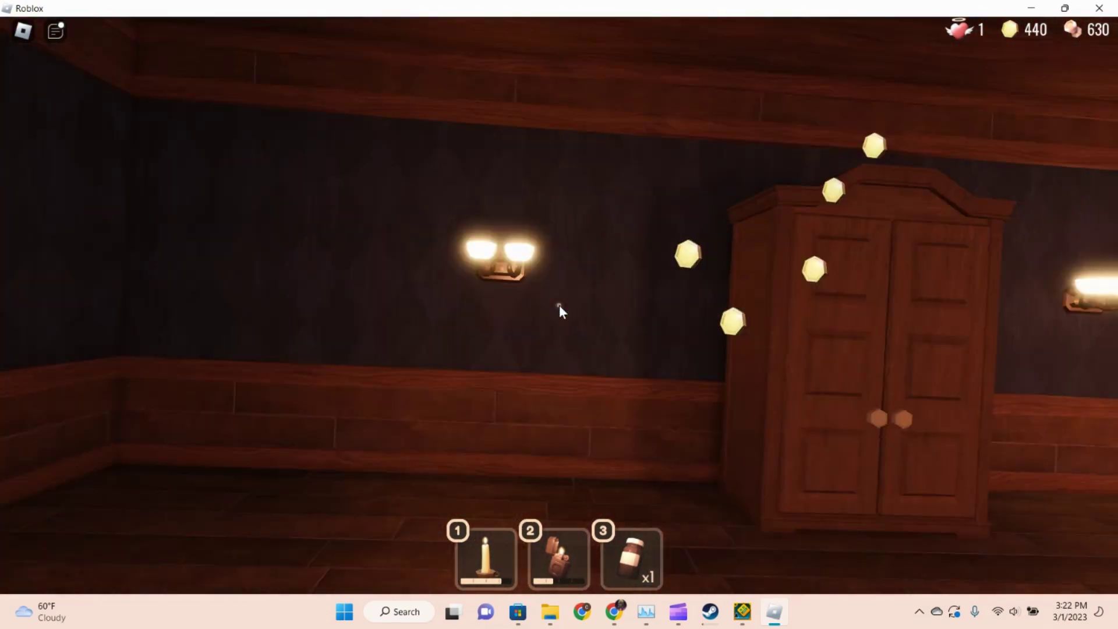
Step: Pass through the eye hallway and doors 0034–0036, taking out the candle
{"action": "key", "text": "w"}
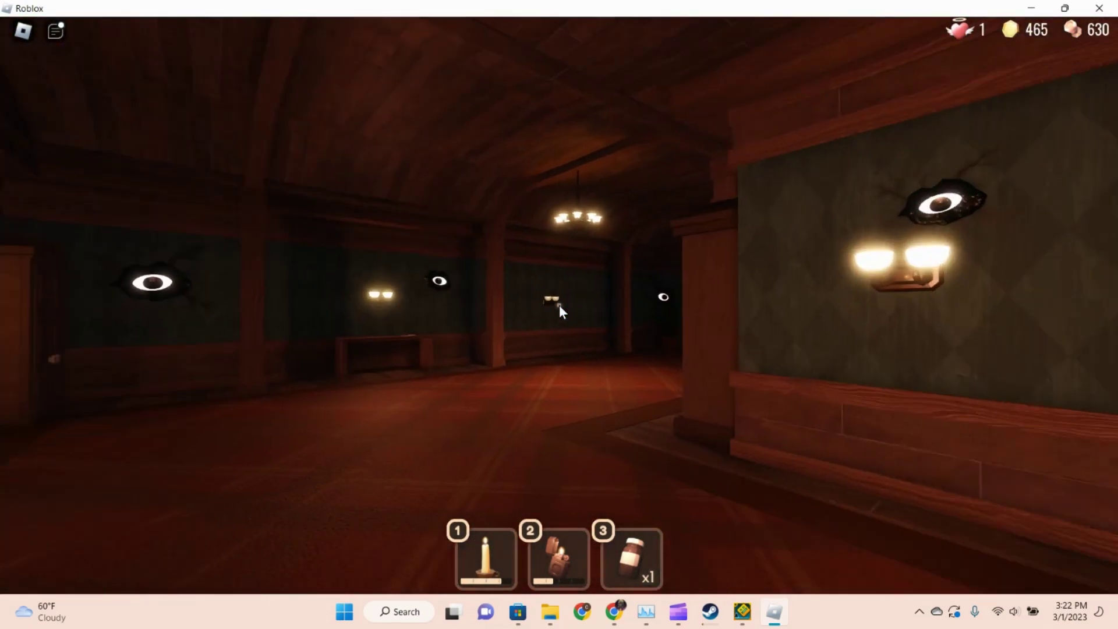
{"action": "key", "text": "w"}
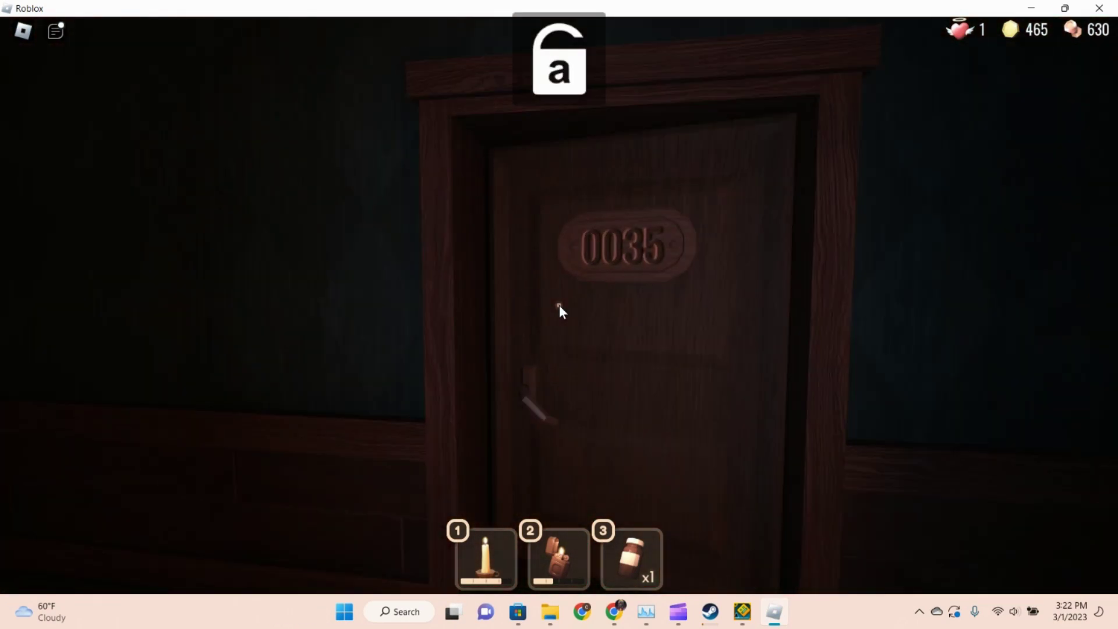
{"action": "key", "text": "w"}
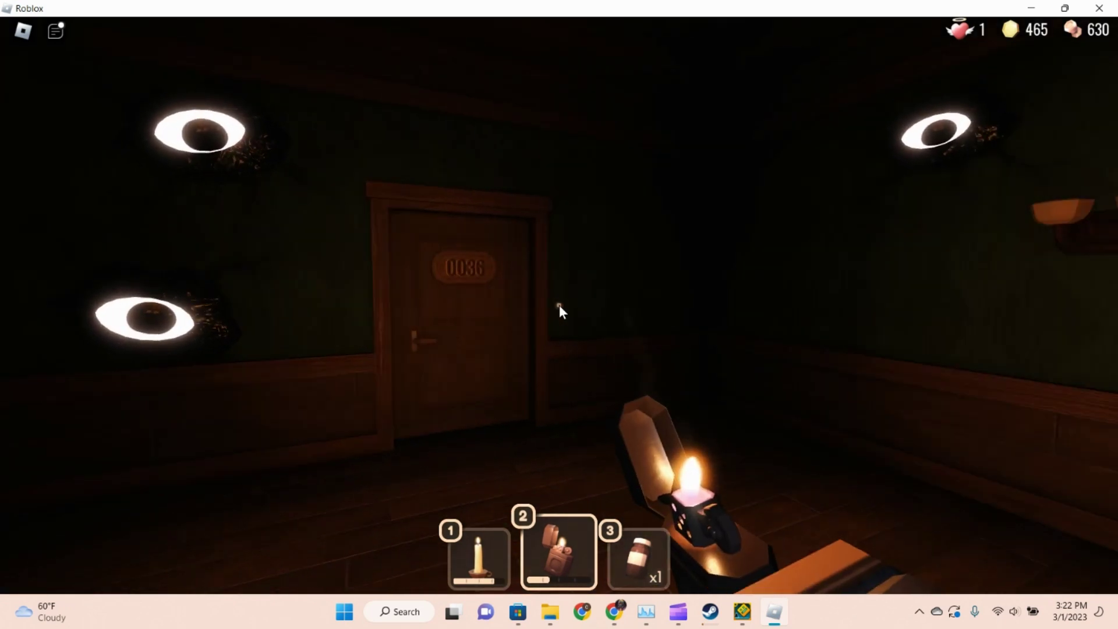
{"action": "key", "text": "w"}
{"action": "key", "text": "2"}
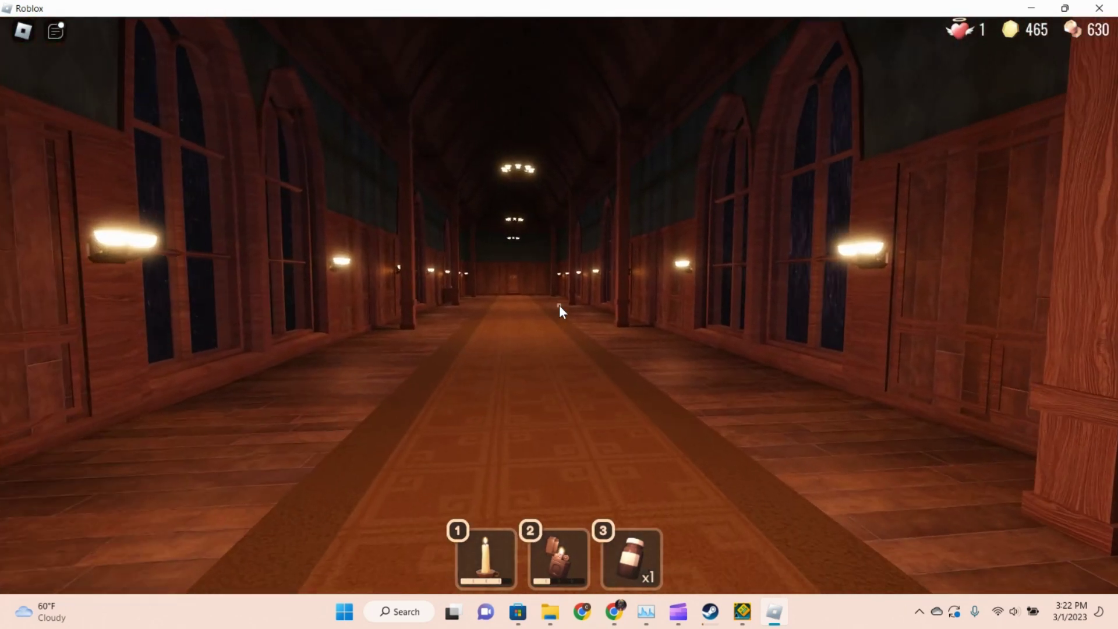
{"action": "key", "text": "w"}
{"action": "key", "text": "1"}
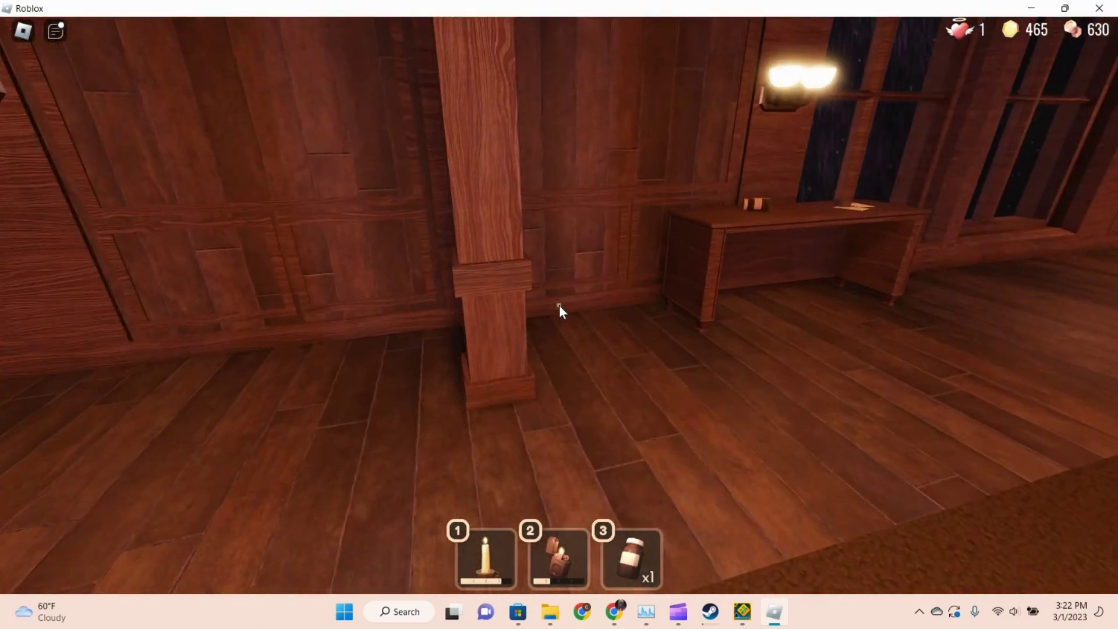
Step: Pick up the desk item, hold item 3, and advance through the attic
{"action": "key", "text": "e"}
{"action": "key", "text": "3"}
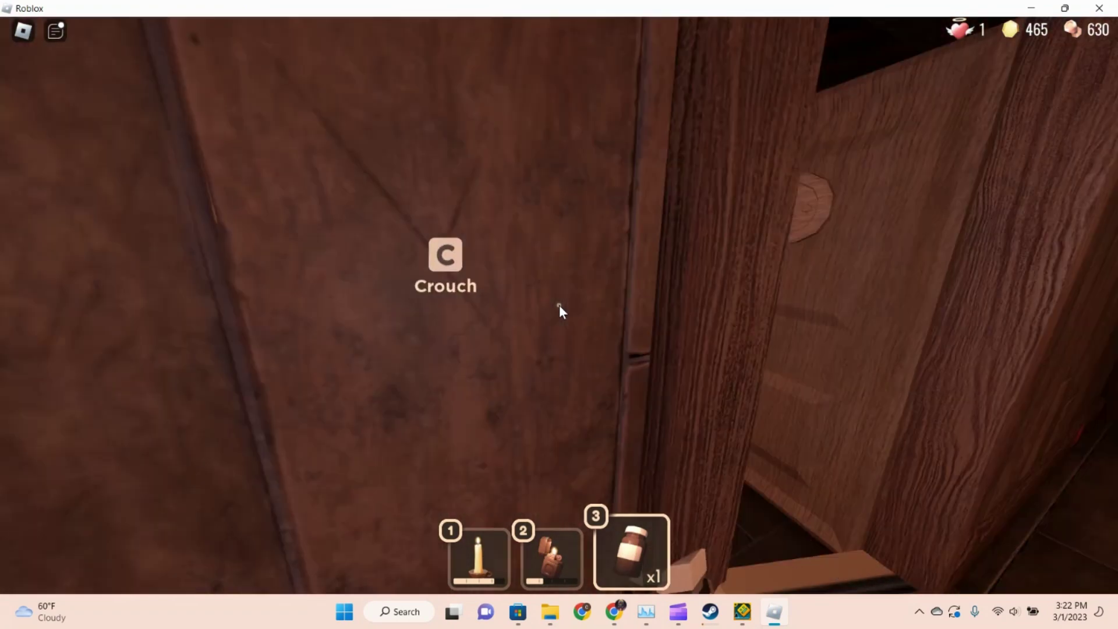
{"action": "key", "text": "c"}
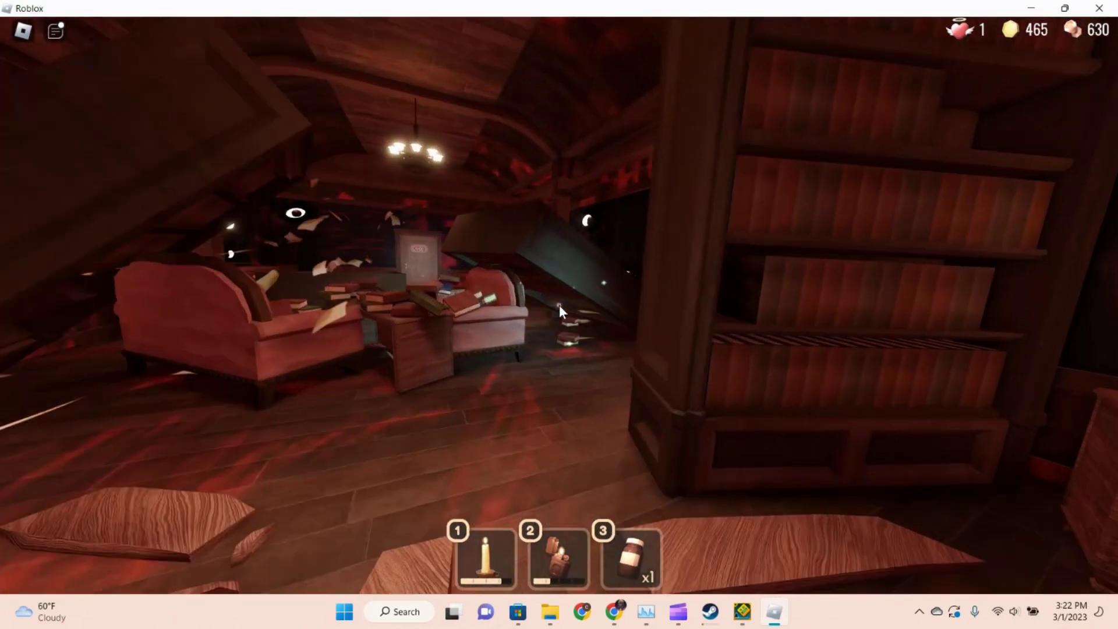
{"action": "key", "text": "w"}
{"action": "key", "text": "w"}
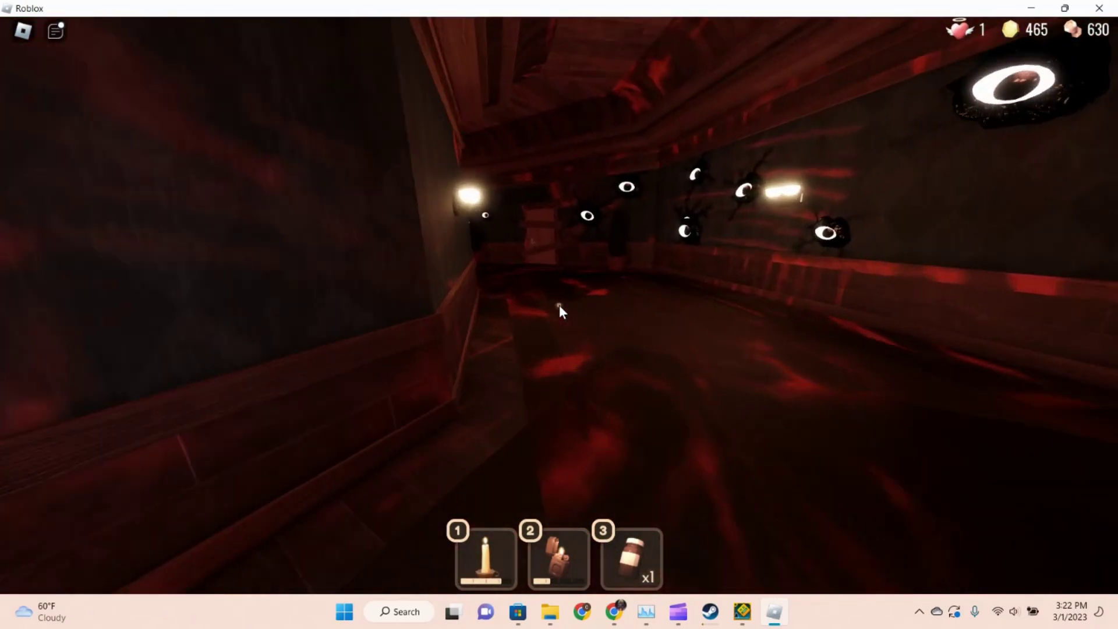
Step: Run down the red corridor past the fire and through door 0042
{"action": "key", "text": "w"}
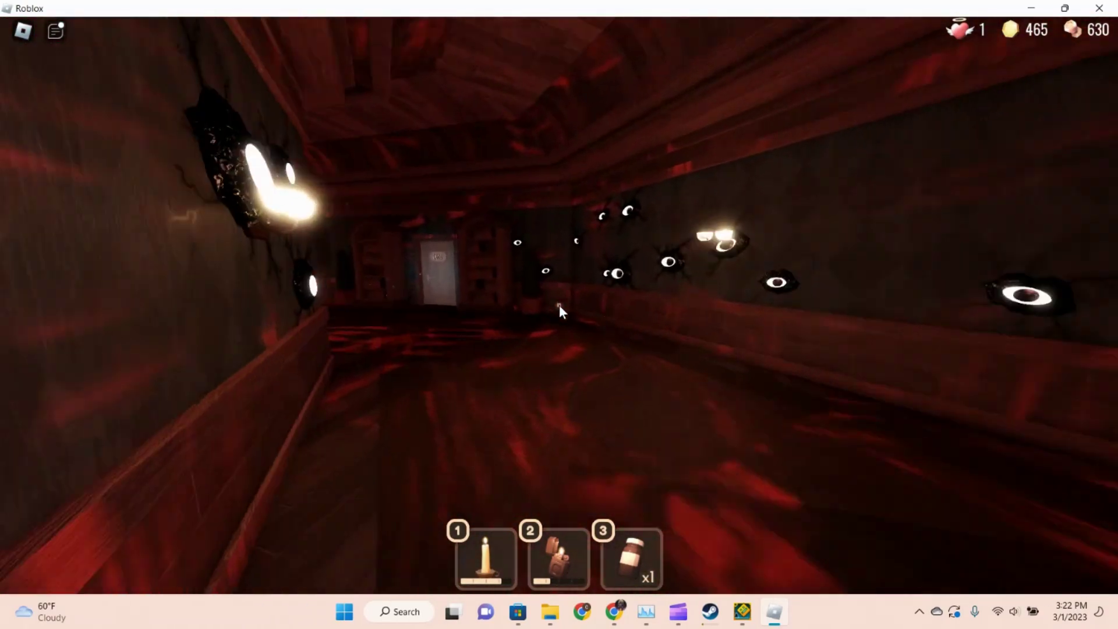
{"action": "key", "text": "w"}
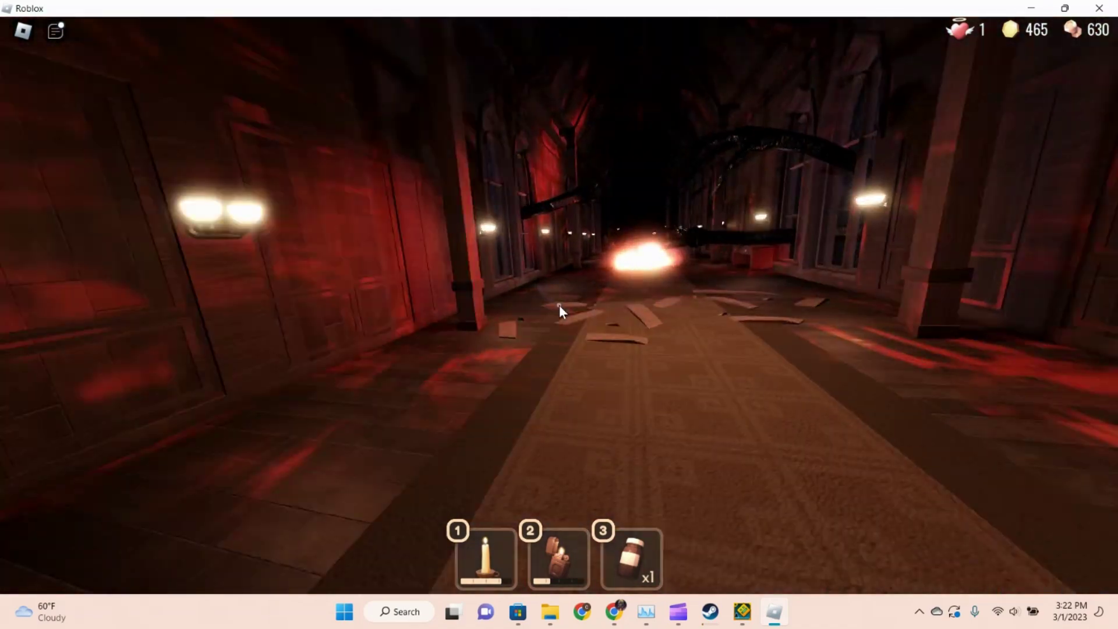
{"action": "key", "text": "w"}
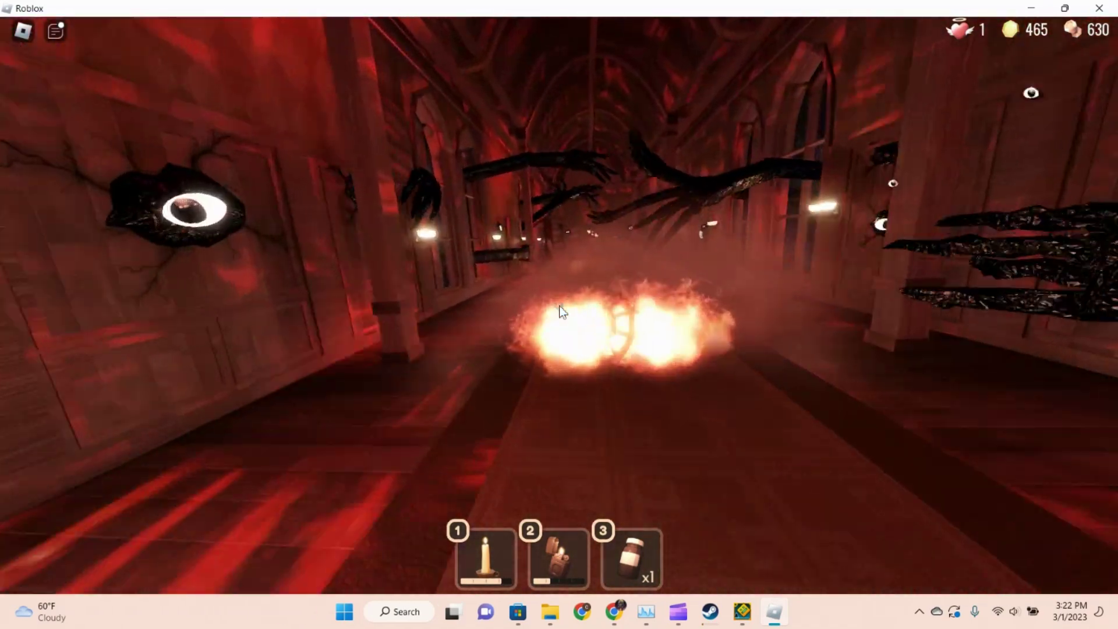
{"action": "key", "text": "w"}
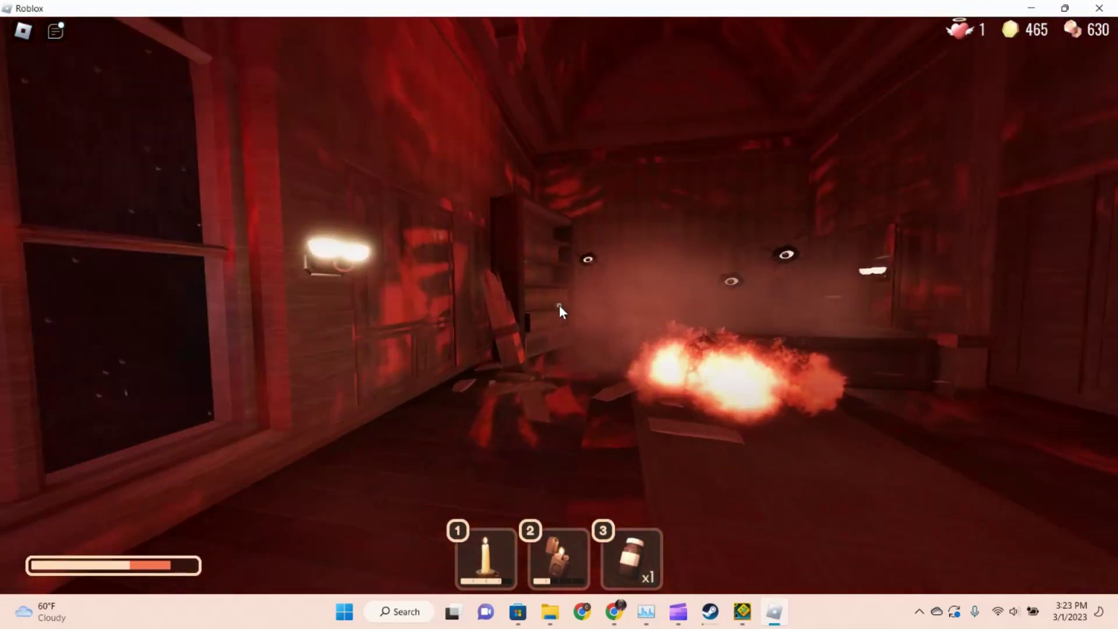
{"action": "key", "text": "w"}
{"action": "key", "text": "w"}
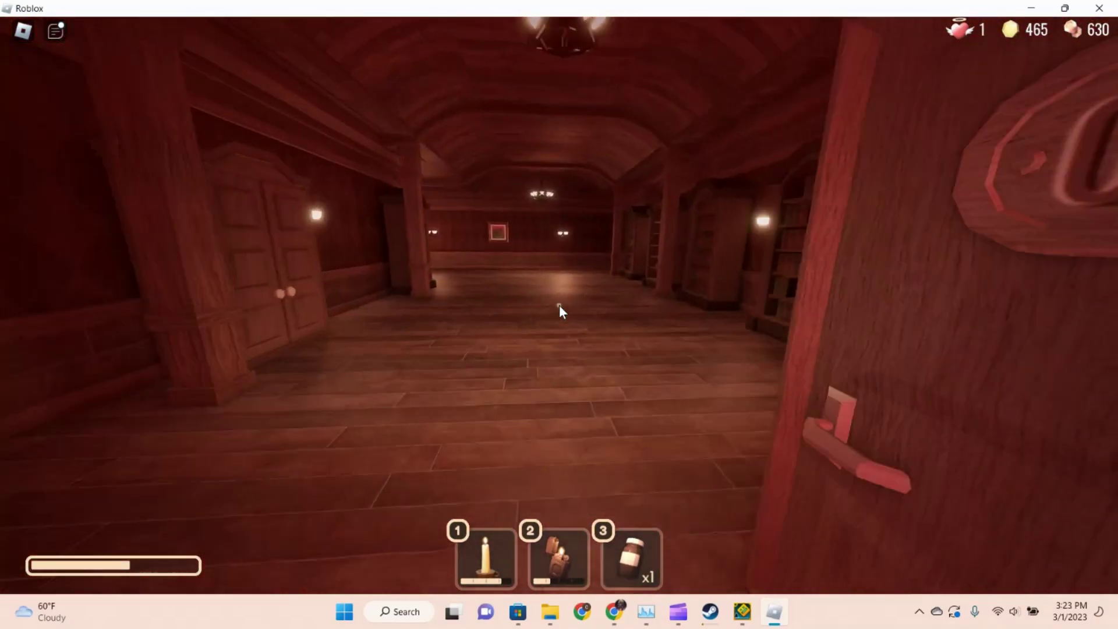
{"action": "key", "text": "w"}
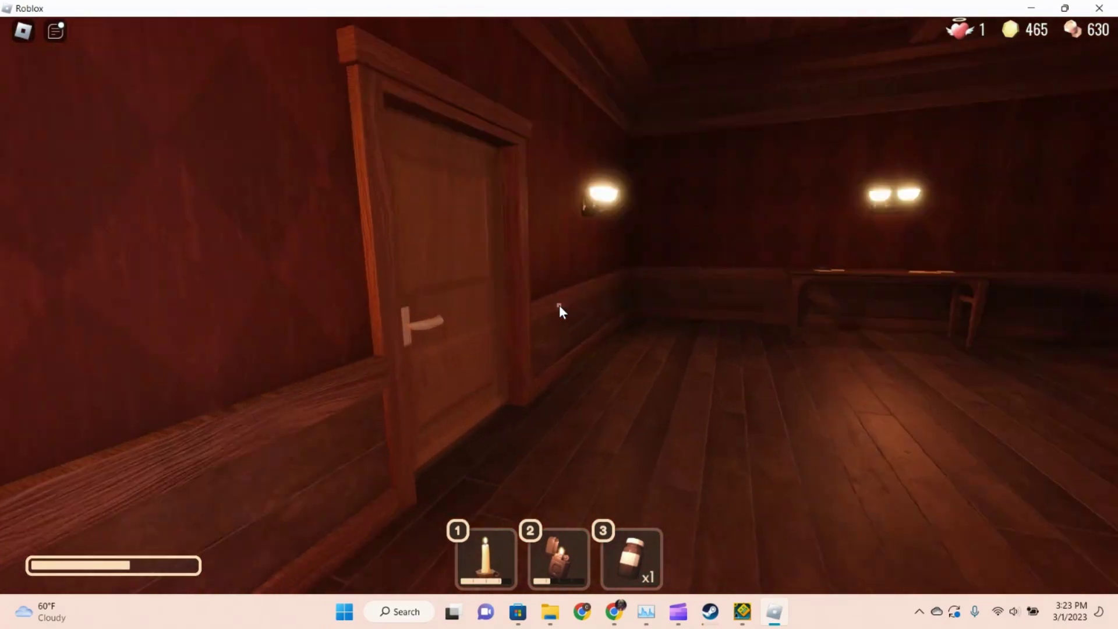
Step: Take key 0043 from the armchair and unlock door 0043
{"action": "key", "text": "w"}
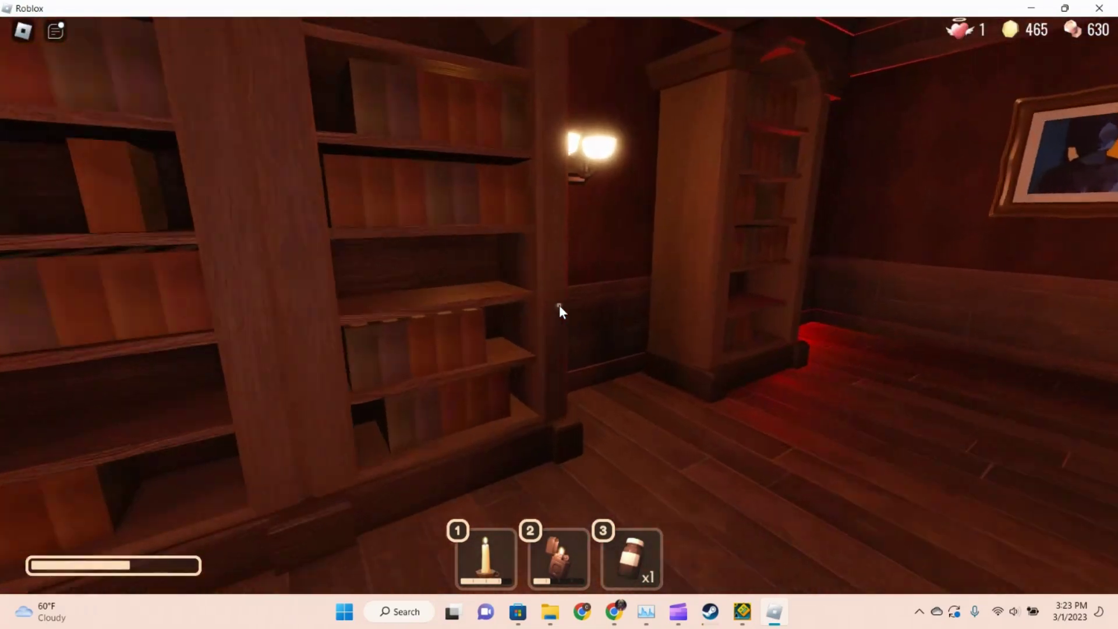
{"action": "key", "text": "w"}
{"action": "key", "text": "e"}
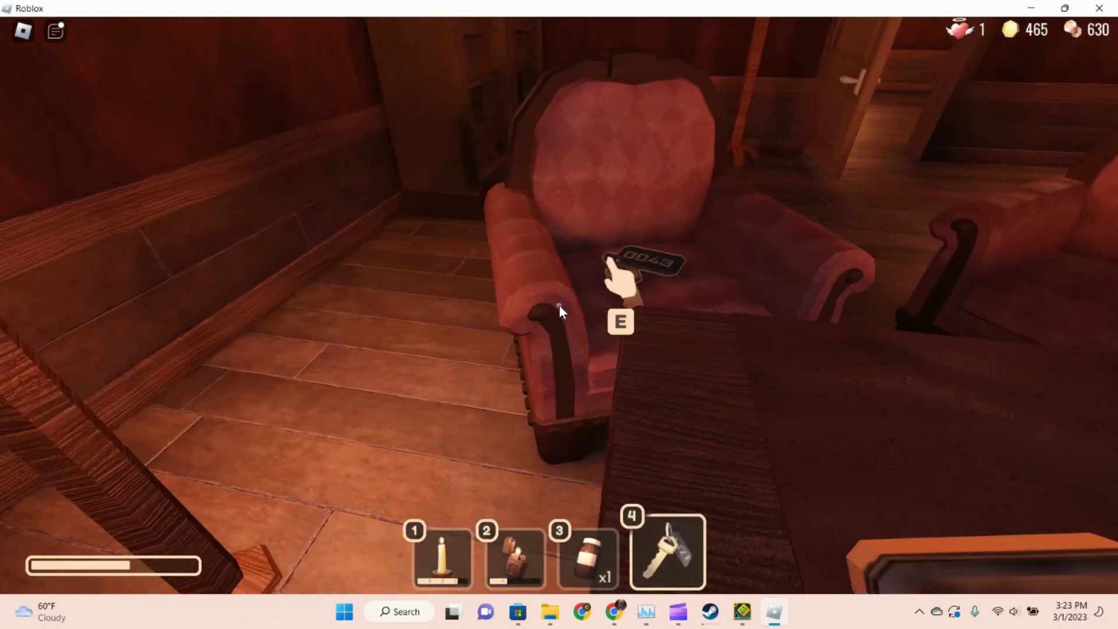
{"action": "key", "text": "a"}
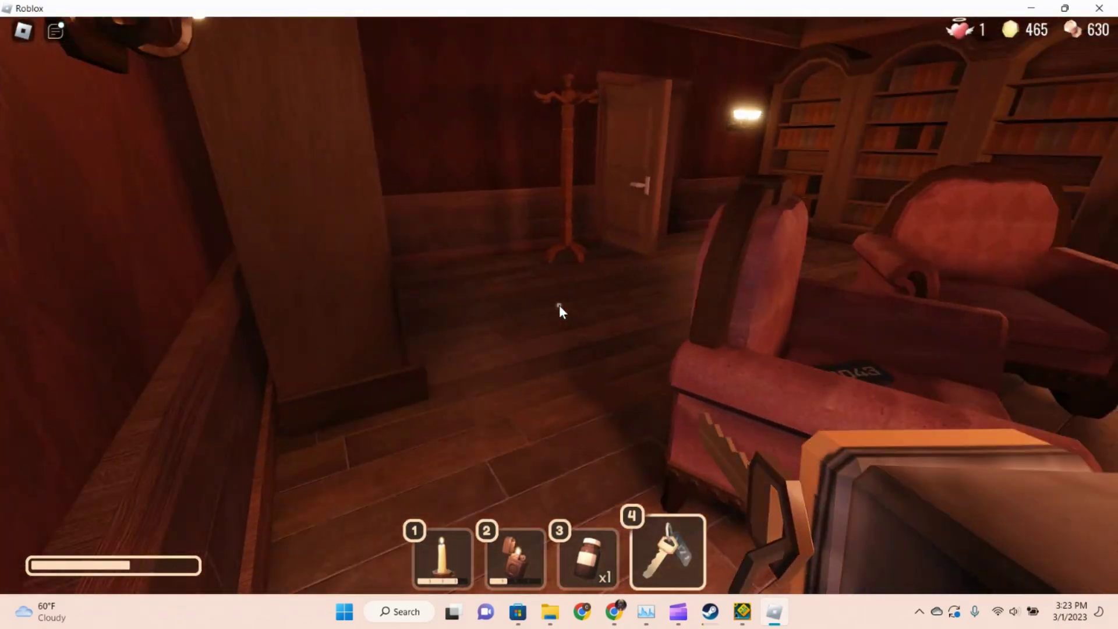
{"action": "key", "text": "w"}
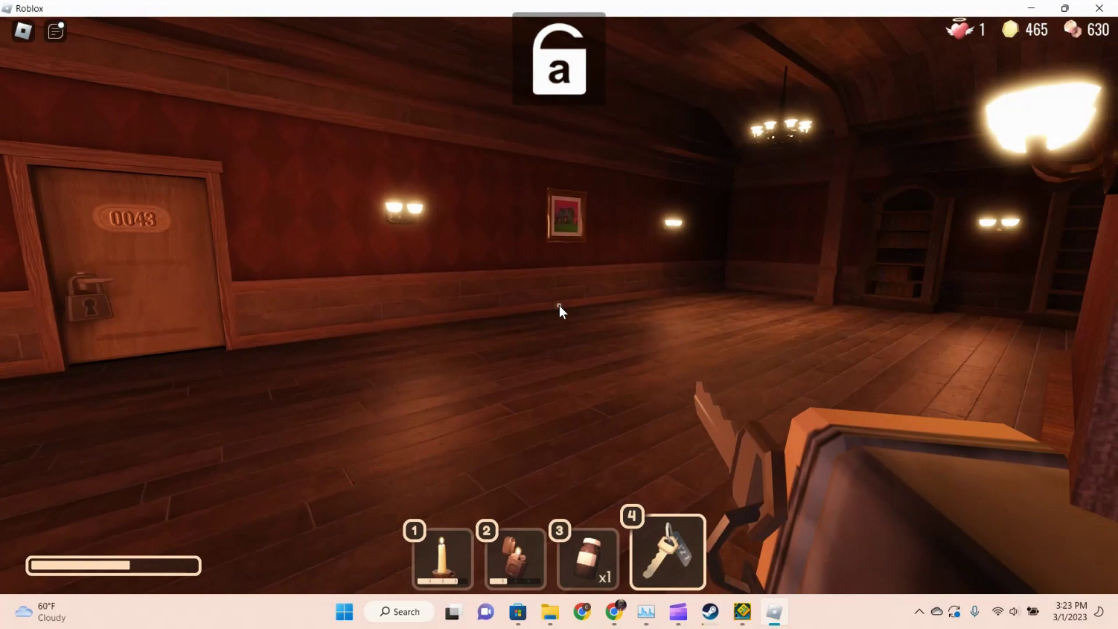
{"action": "key", "text": "w"}
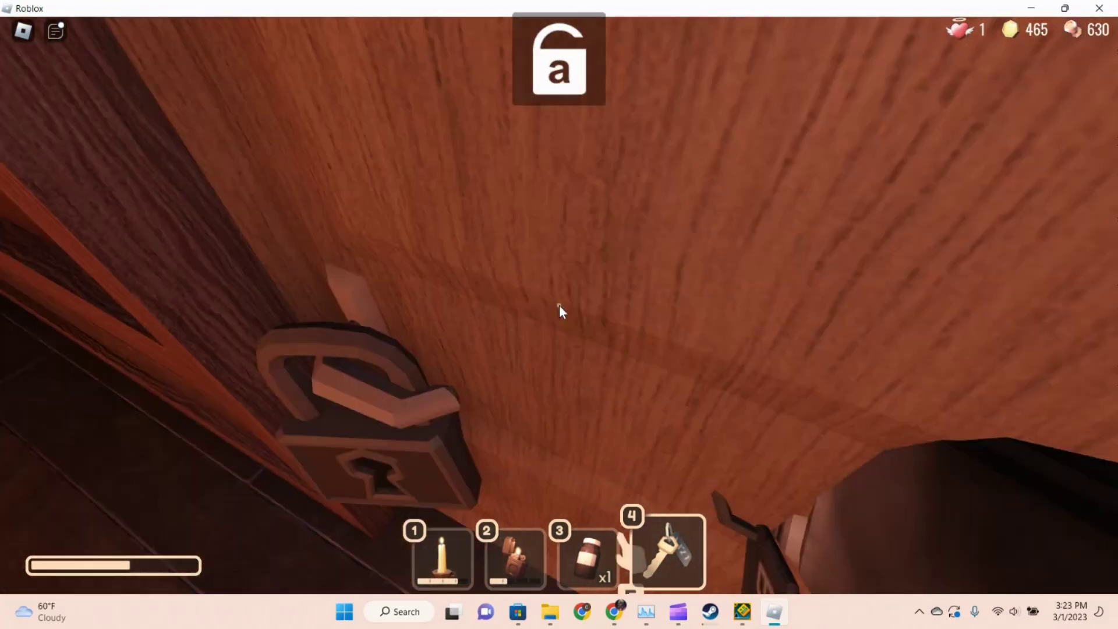
{"action": "key", "text": "e"}
{"action": "key", "text": "w"}
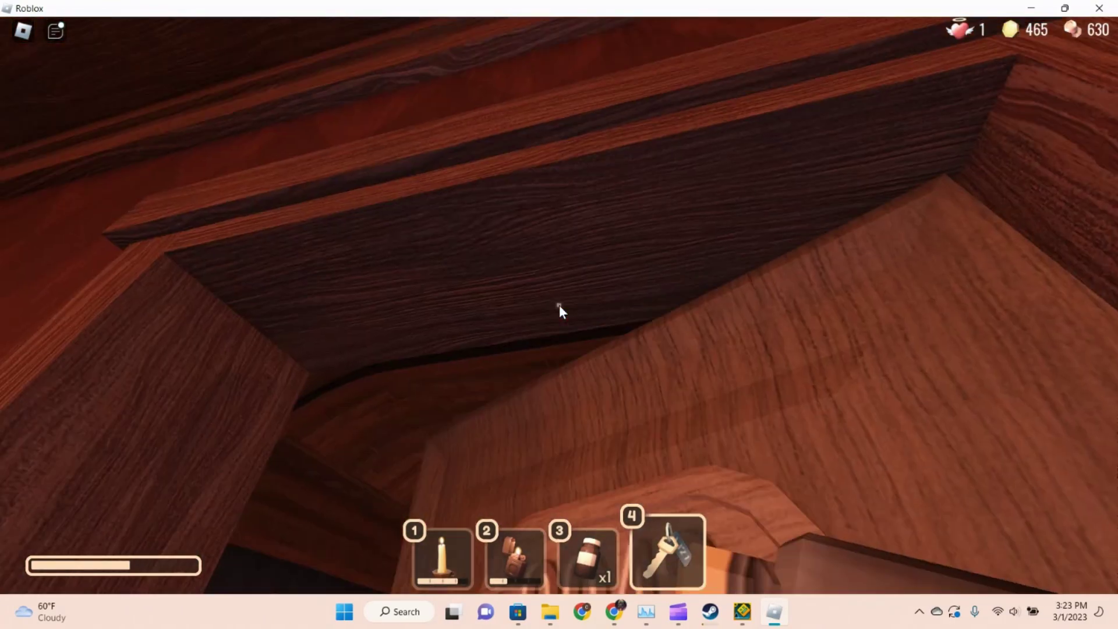
Step: Read the painting's title, collect the desk gold, and go through door 0044
{"action": "key", "text": "w"}
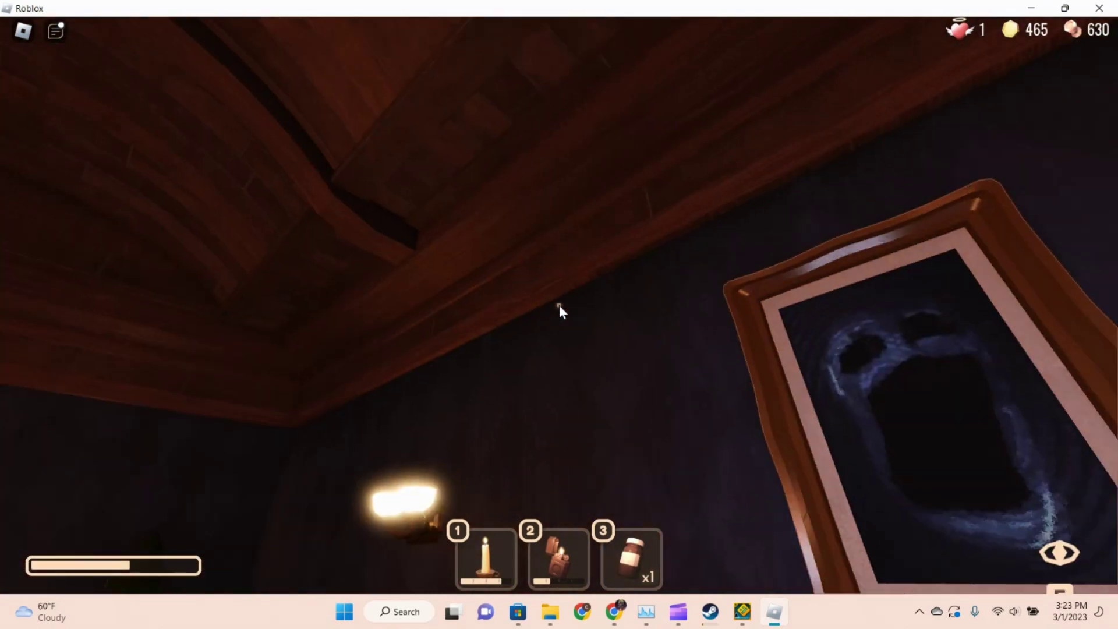
{"action": "key", "text": "e"}
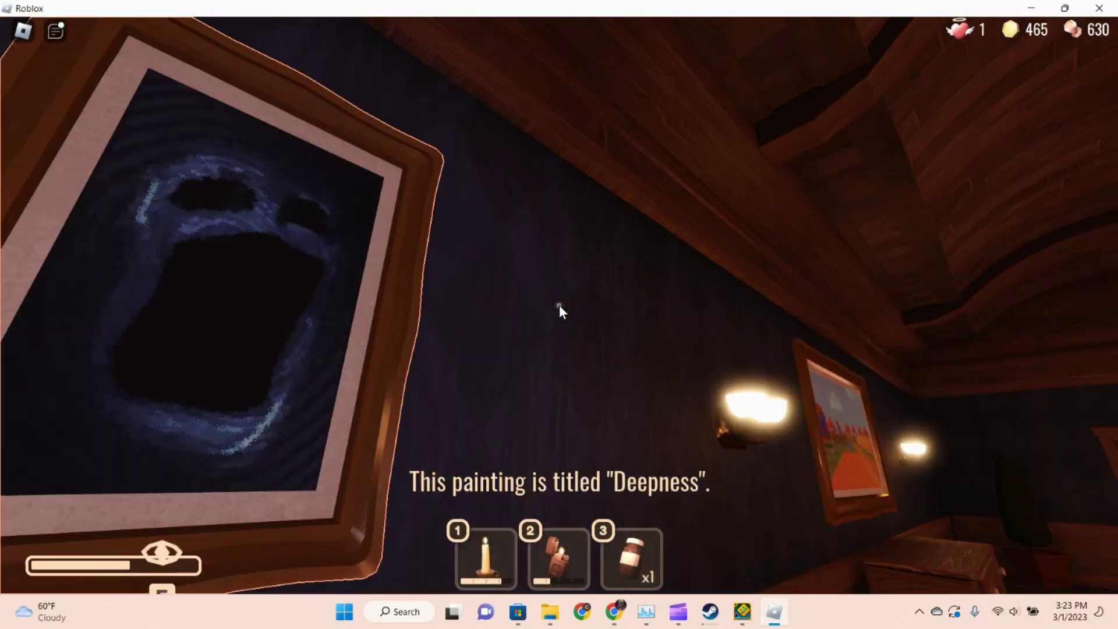
{"action": "key", "text": "w"}
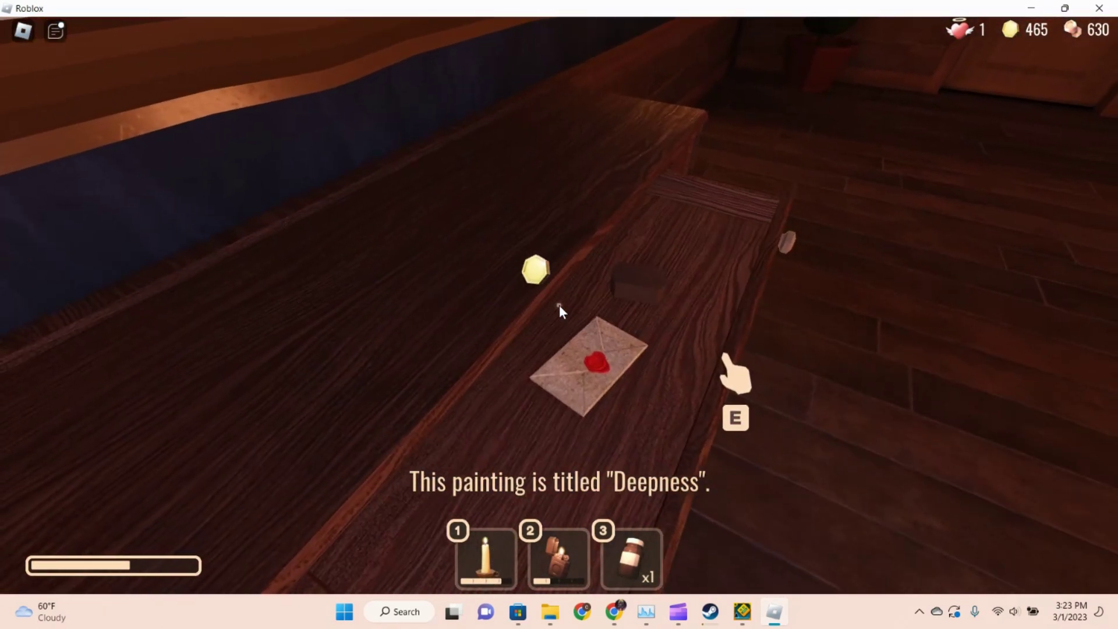
{"action": "key", "text": "w"}
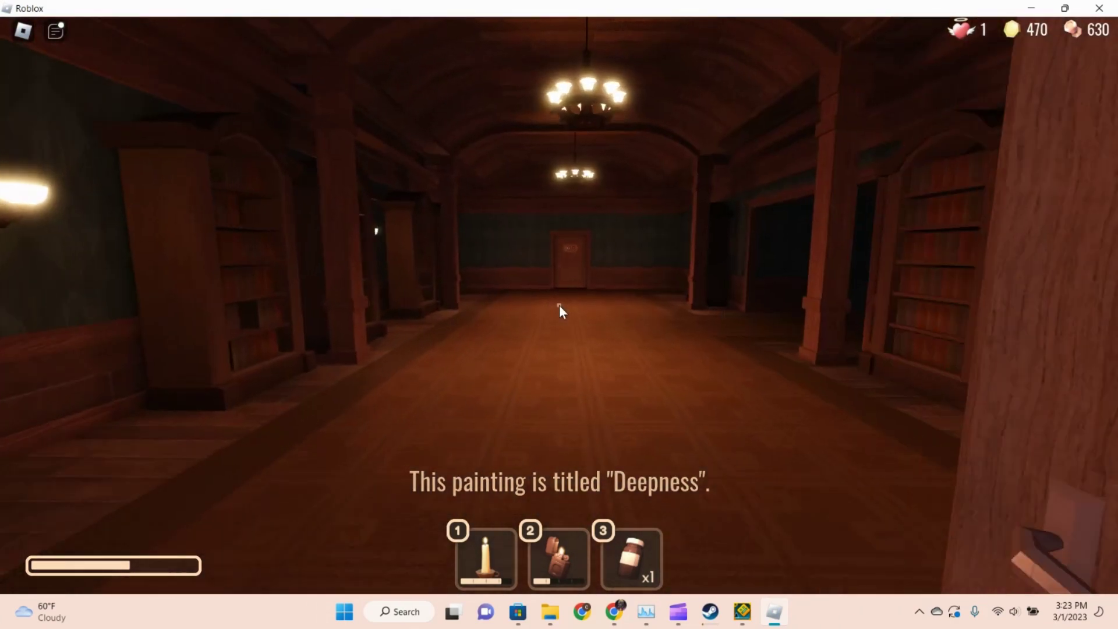
{"action": "key", "text": "Caps_Lock"}
{"action": "key", "text": "Caps_Lock"}
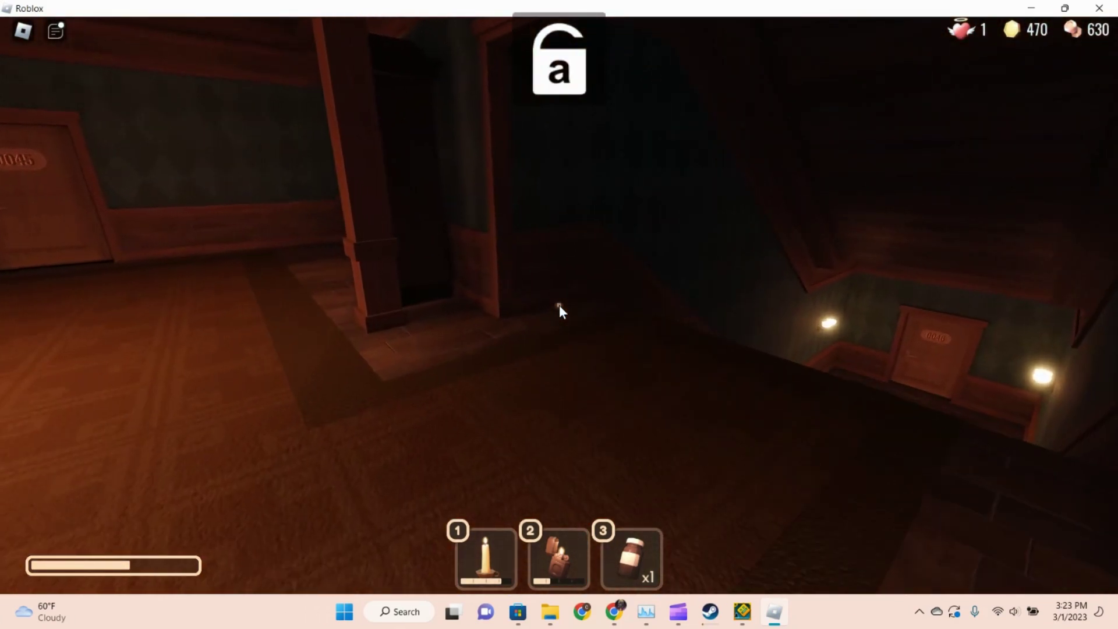
Step: Walk down the library hall through door 0045
{"action": "key", "text": "w"}
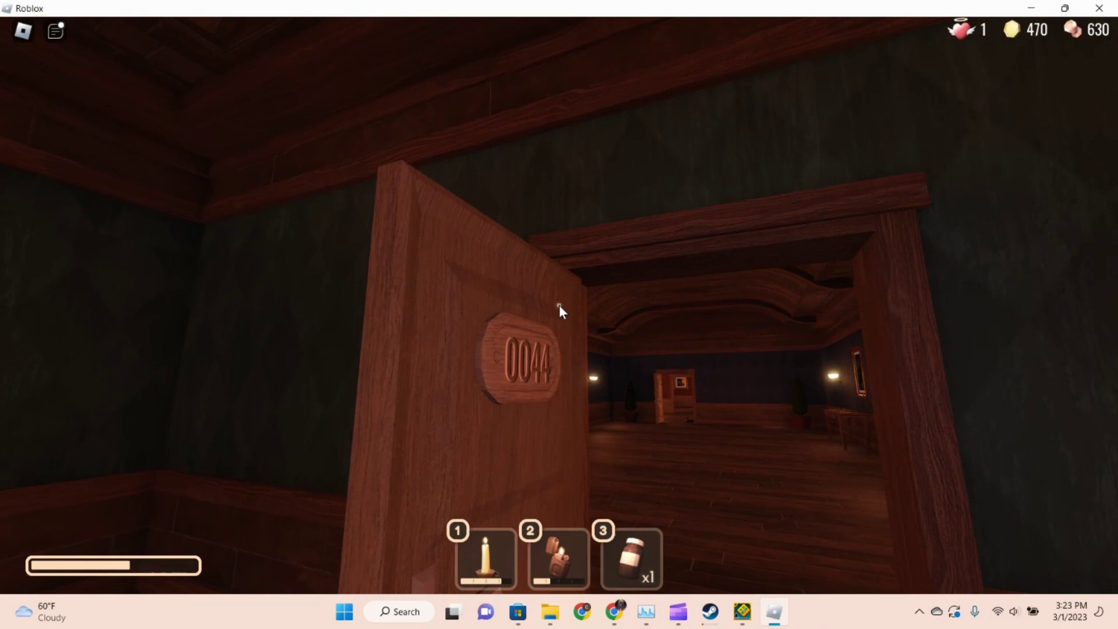
{"action": "key", "text": "a"}
{"action": "key", "text": "w"}
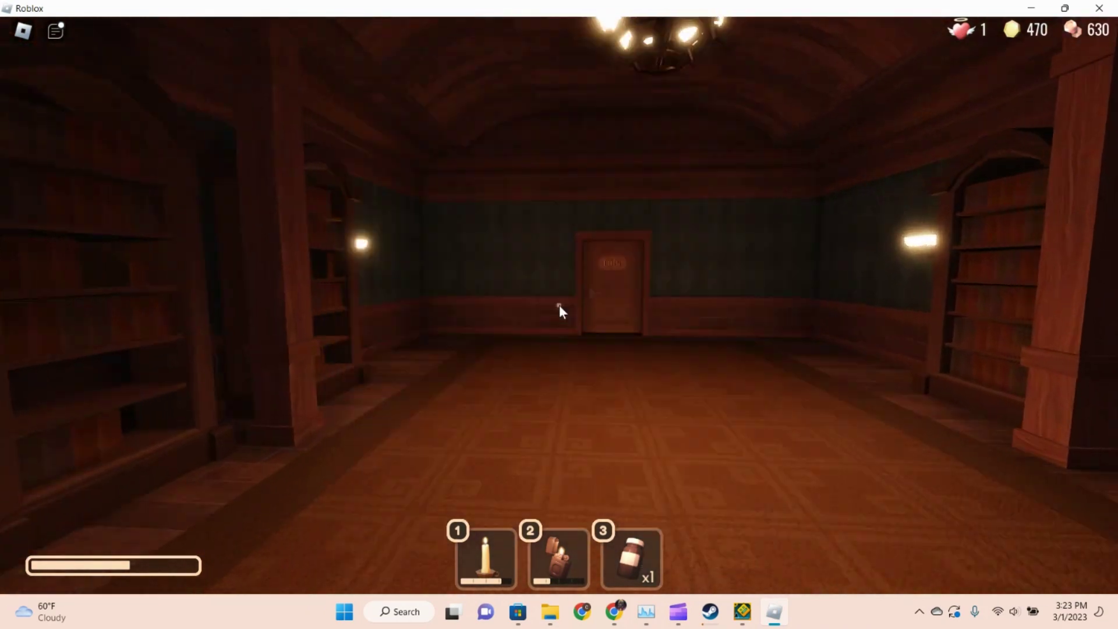
{"action": "key", "text": "Caps_Lock"}
{"action": "key", "text": "w"}
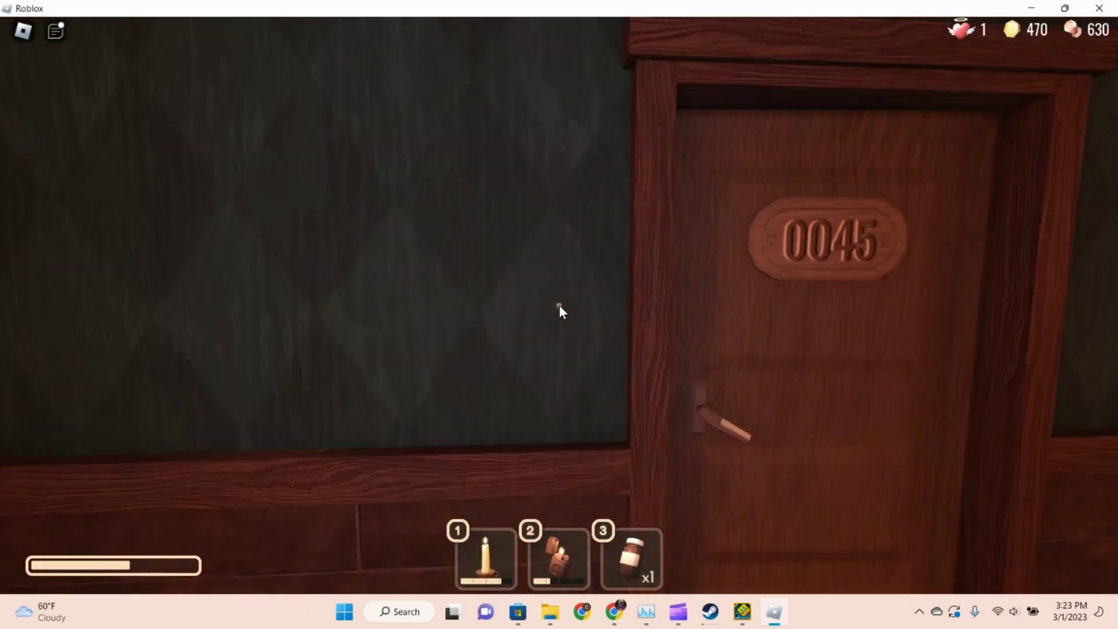
{"action": "key", "text": "w"}
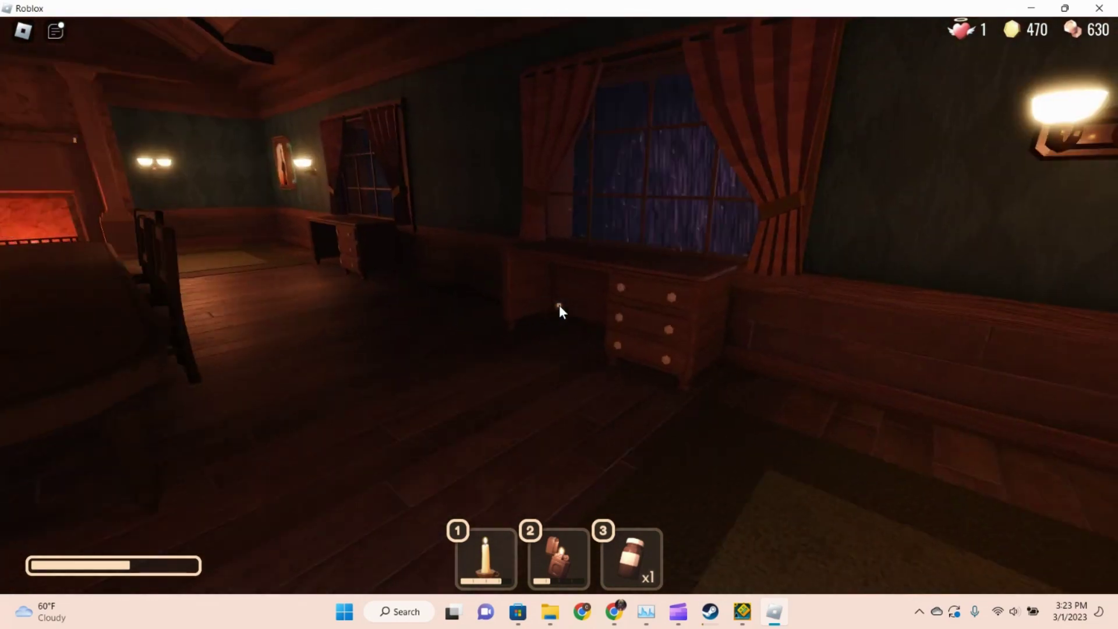
Step: Collect the coins from the dresser and desk drawers
{"action": "key", "text": "e"}
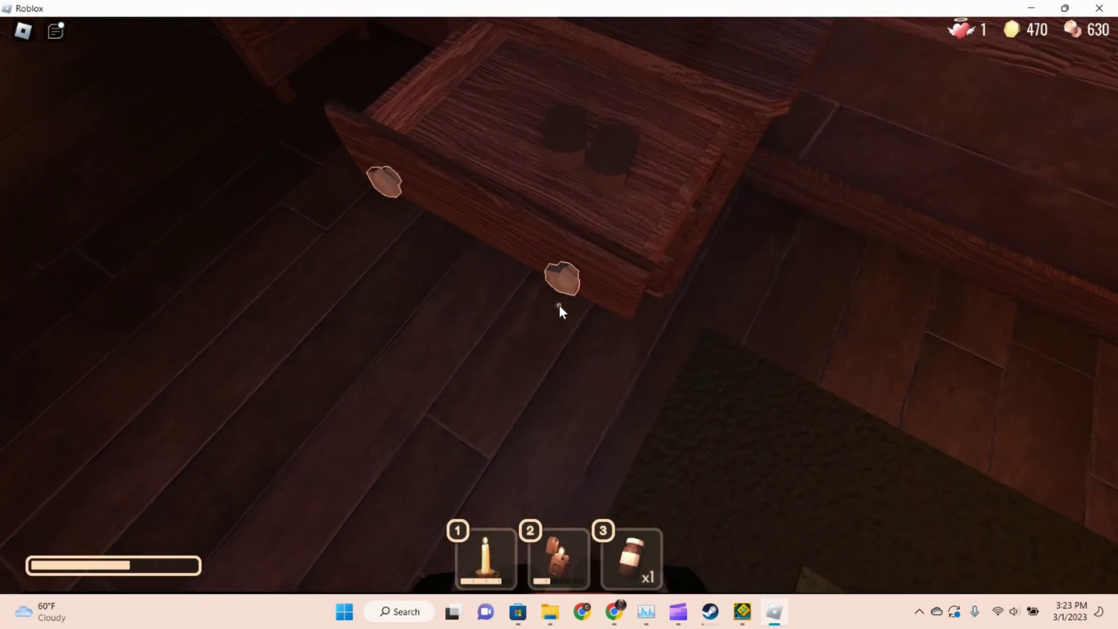
{"action": "key", "text": "e"}
{"action": "key", "text": "e"}
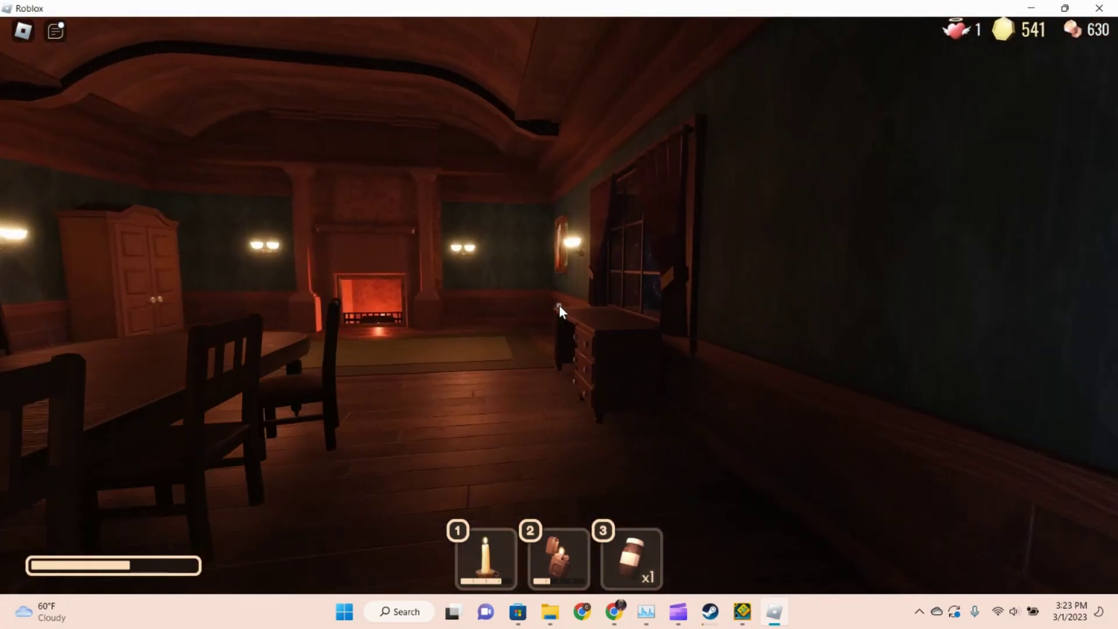
{"action": "key", "text": "w"}
{"action": "key", "text": "e"}
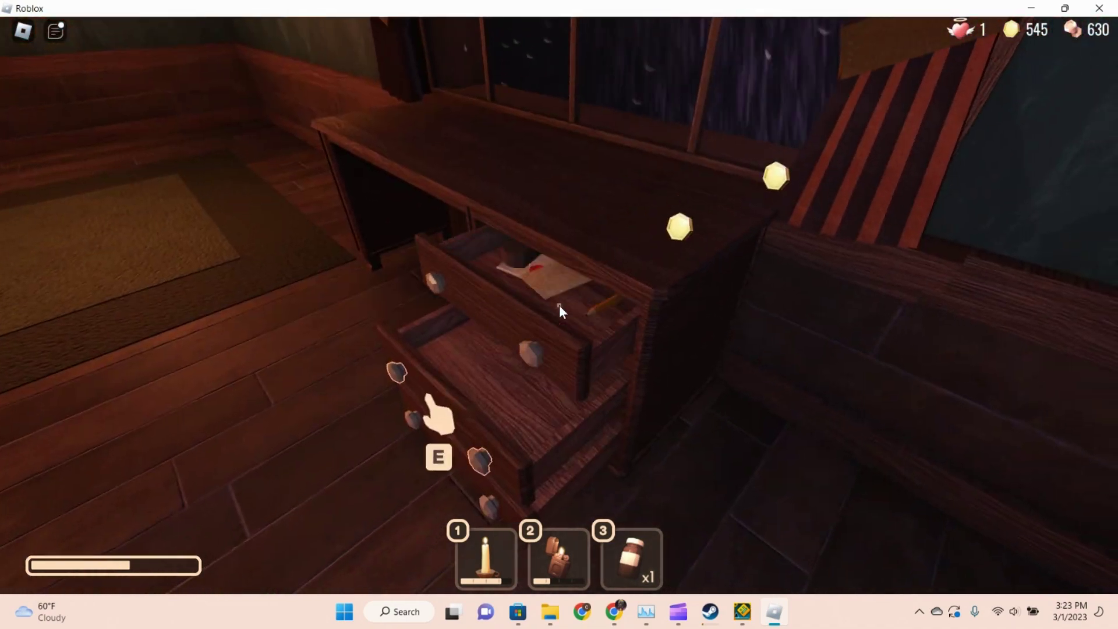
{"action": "key", "text": "e"}
{"action": "key", "text": "e"}
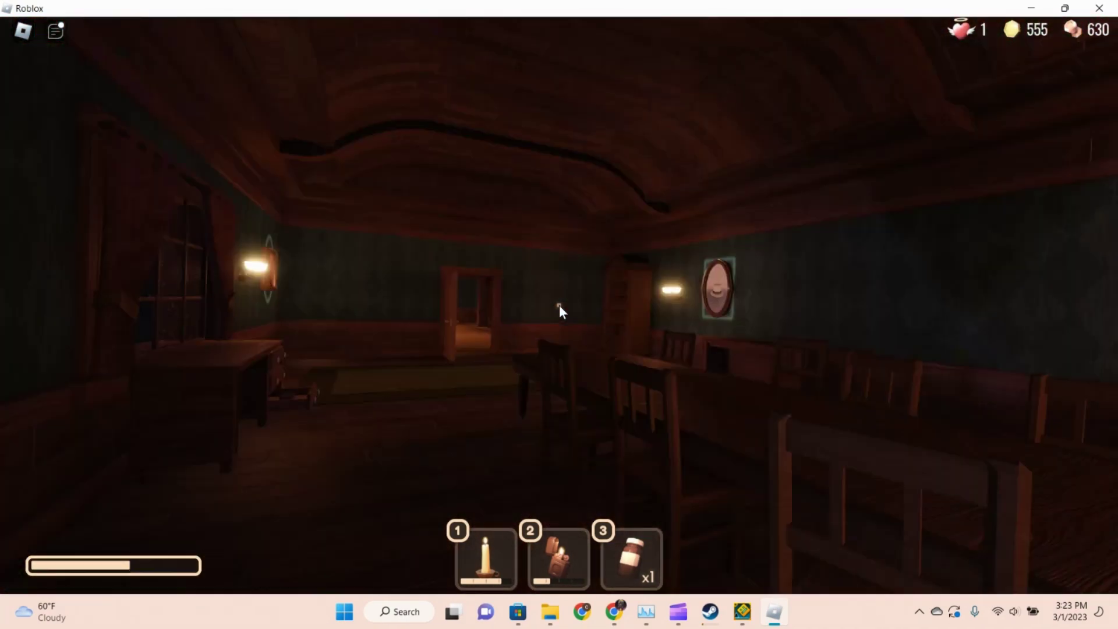
{"action": "key", "text": "w"}
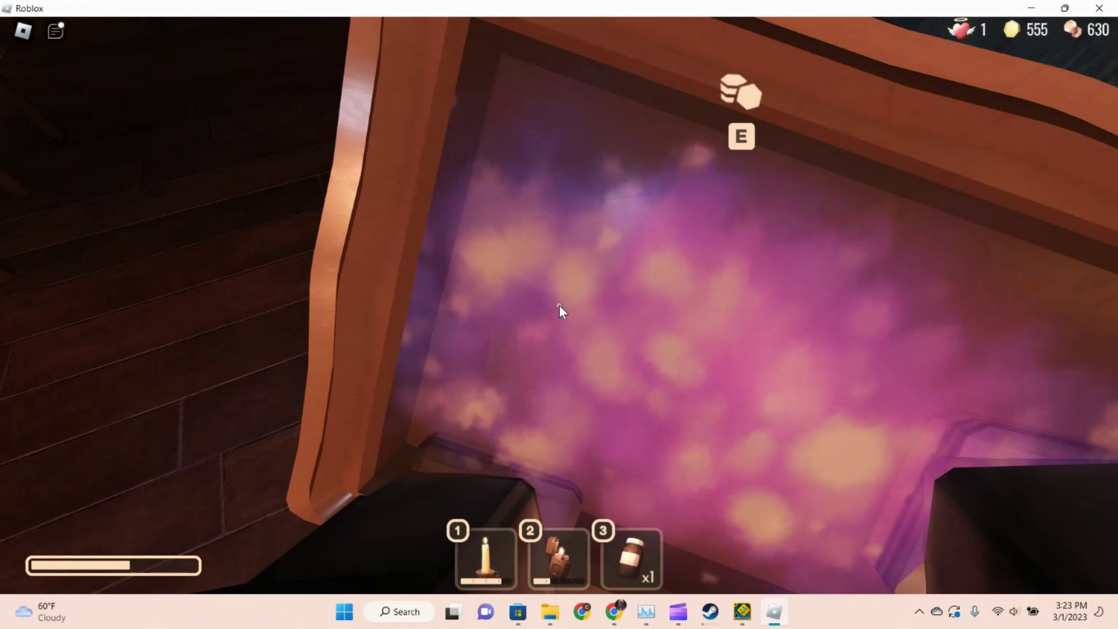
{"action": "key", "text": "e"}
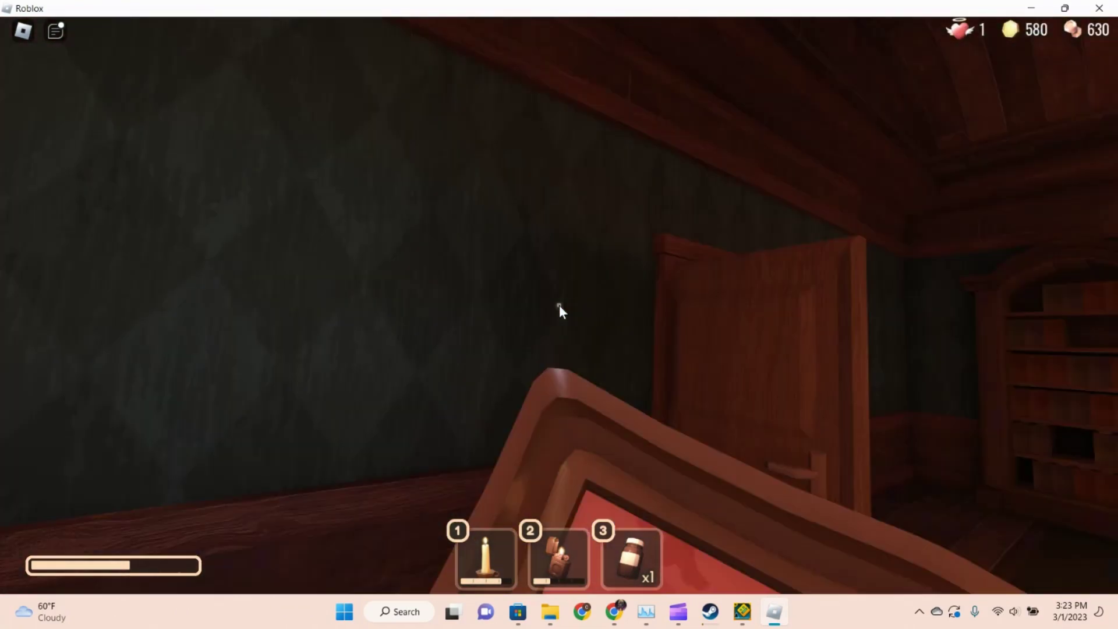
Step: Cross the dining room and swap the red painting for the violin picture
{"action": "key", "text": "w"}
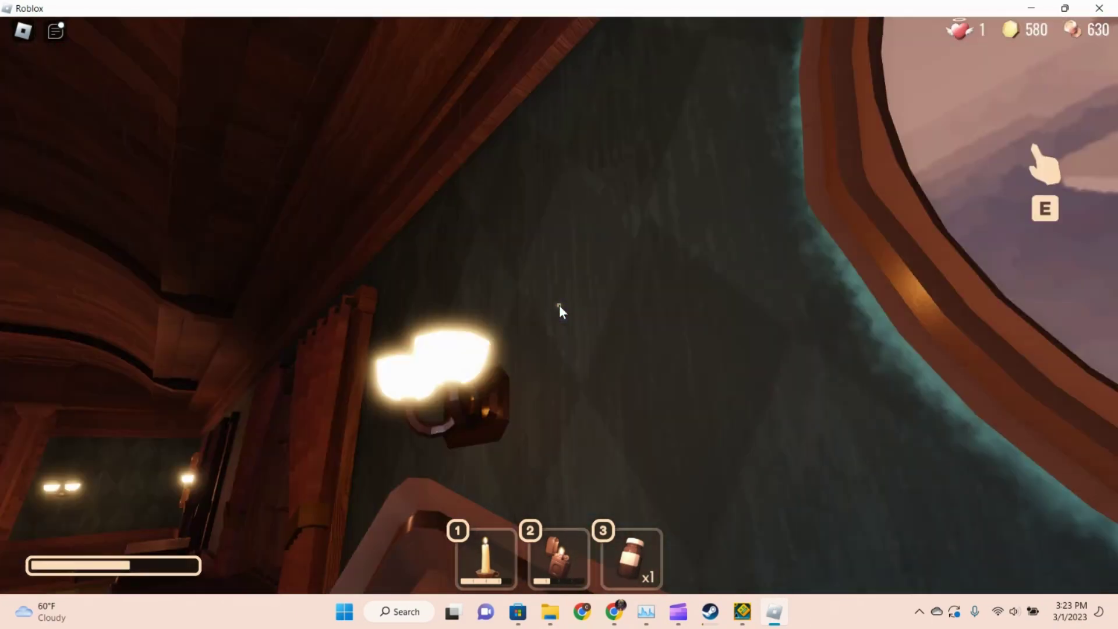
{"action": "key", "text": "w"}
{"action": "key", "text": "w"}
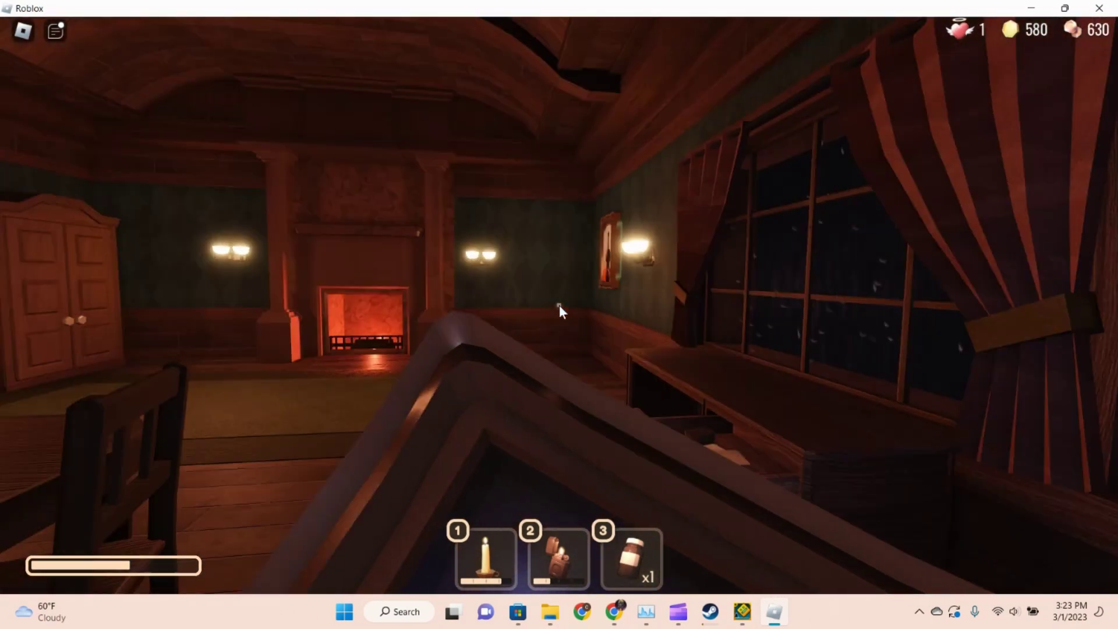
{"action": "key", "text": "w"}
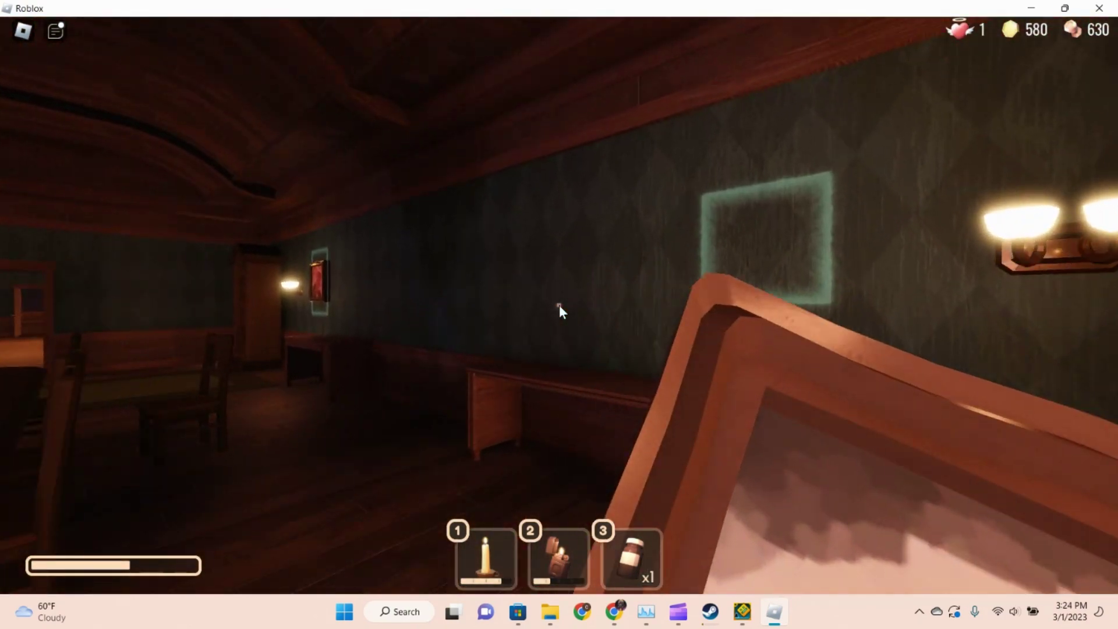
{"action": "key", "text": "w"}
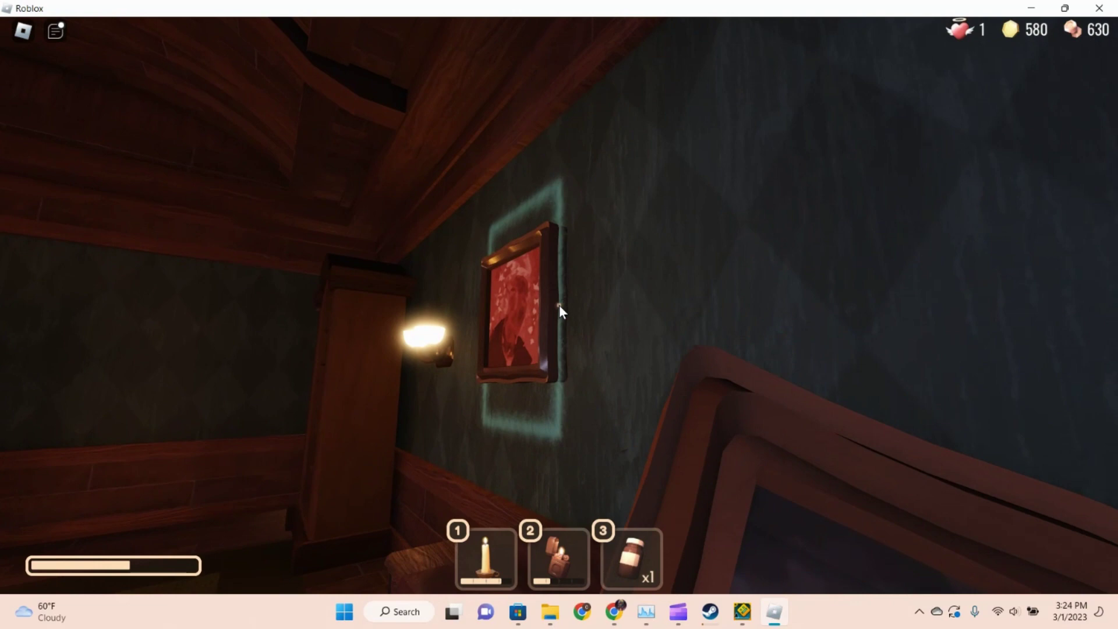
{"action": "key", "text": "w"}
{"action": "left_click_drag", "start_coordinate": [560, 311], "coordinate": [560, 311]}
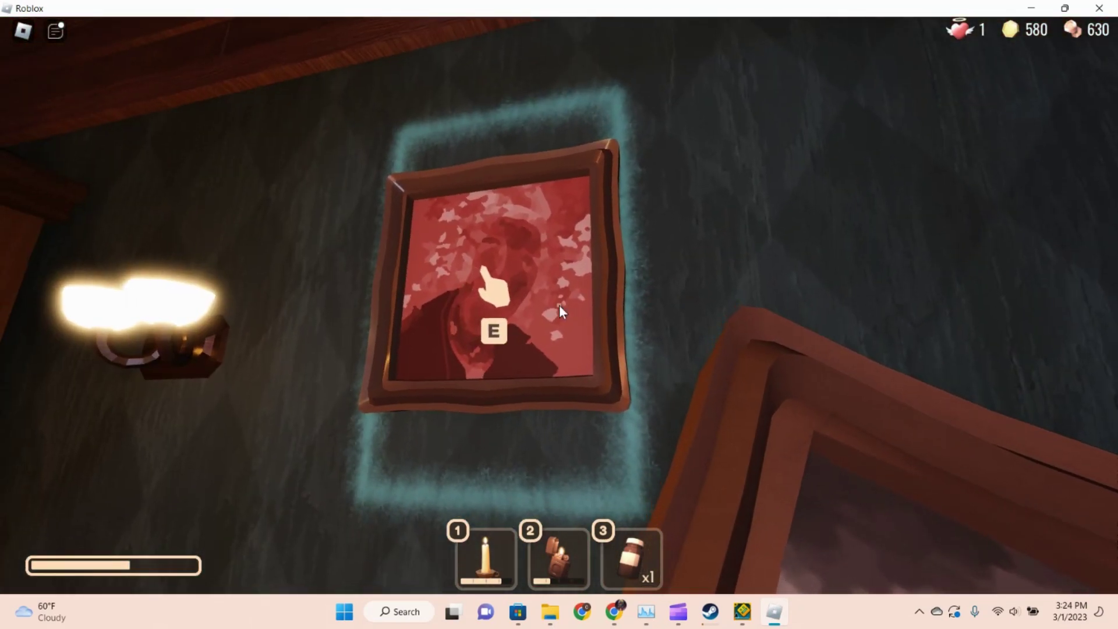
{"action": "key", "text": "s"}
{"action": "key", "text": "w"}
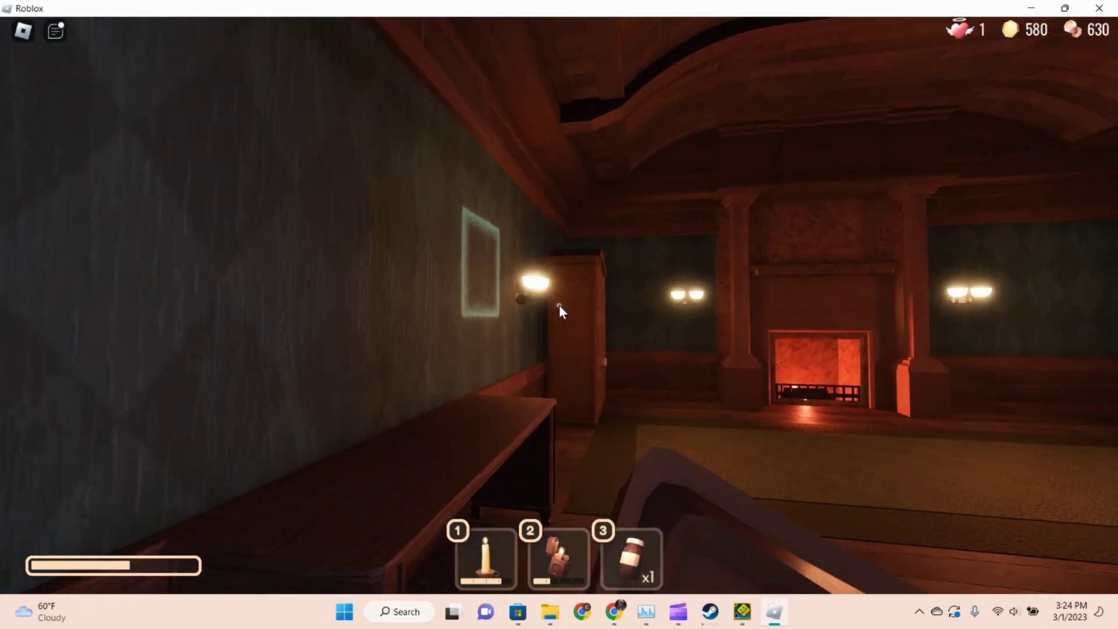
Step: Go through door 0046, hide in the wardrobe, then light the way and stow the lighter
{"action": "key", "text": "w"}
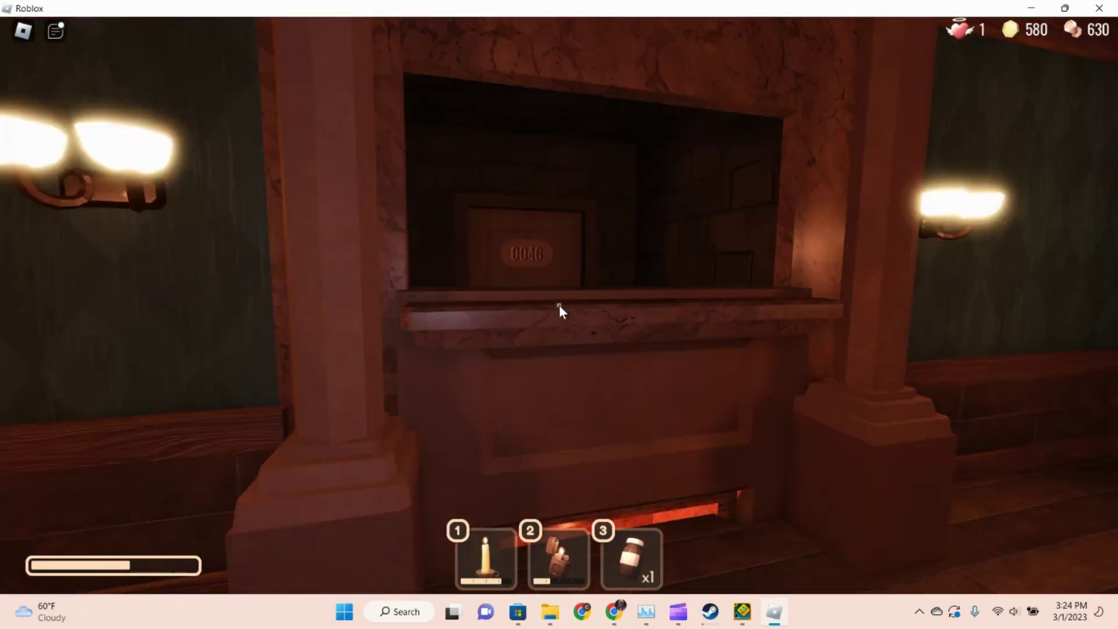
{"action": "key", "text": "w"}
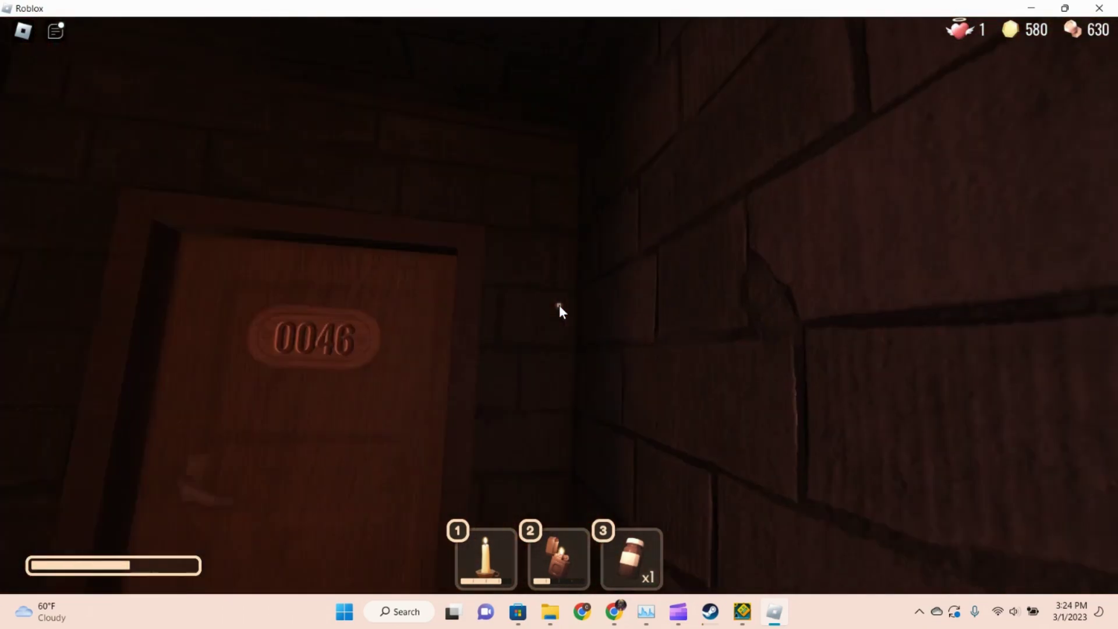
{"action": "key", "text": "w"}
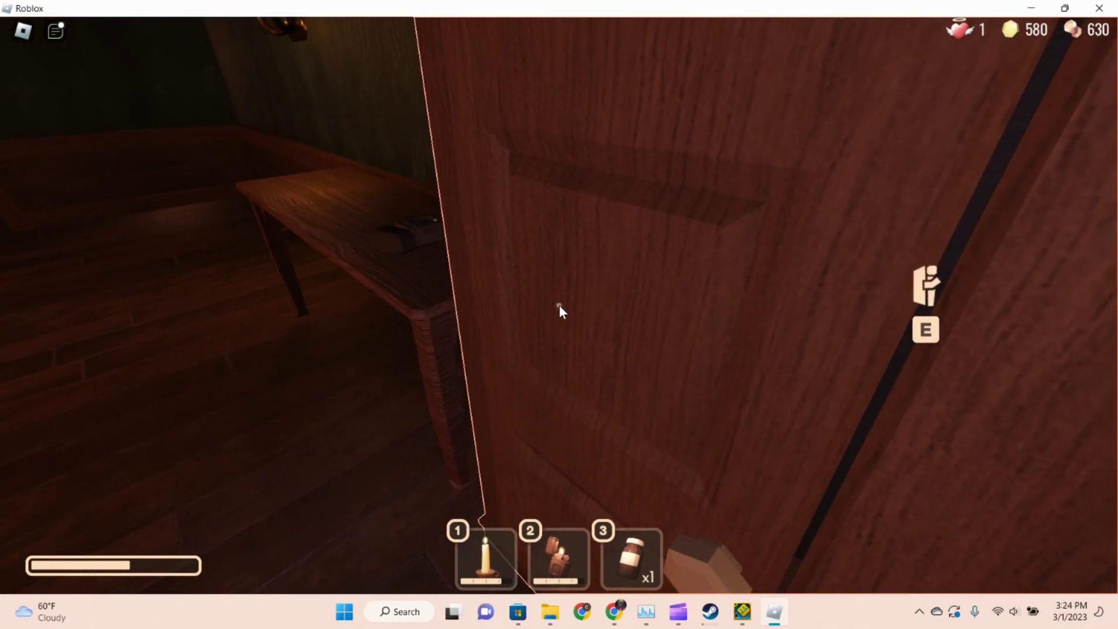
{"action": "key", "text": "e"}
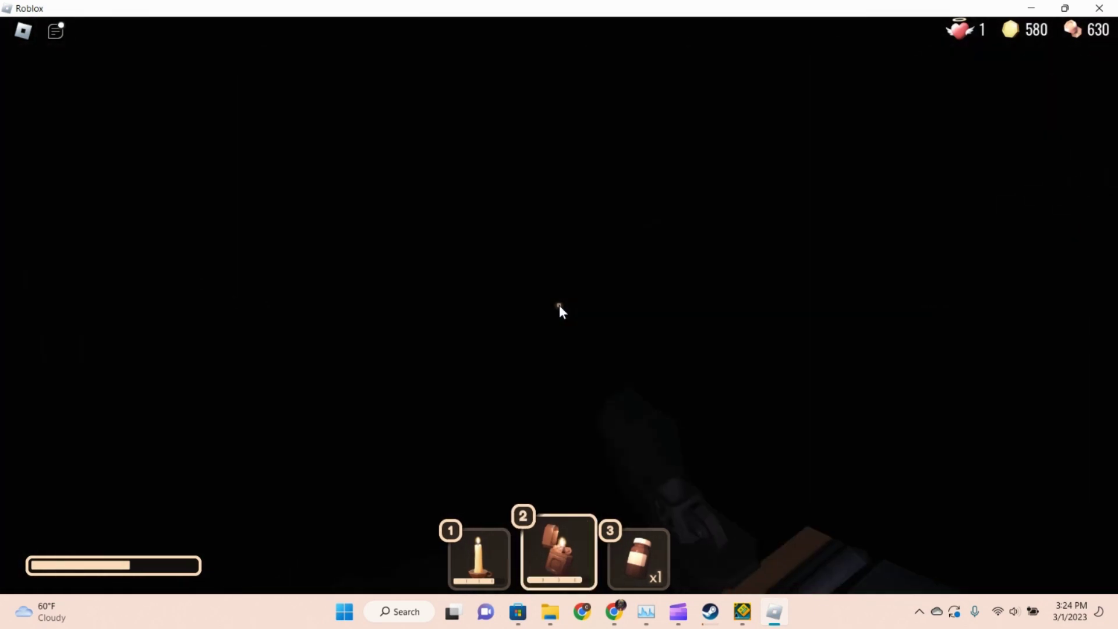
{"action": "left_click", "coordinate": [560, 311]}
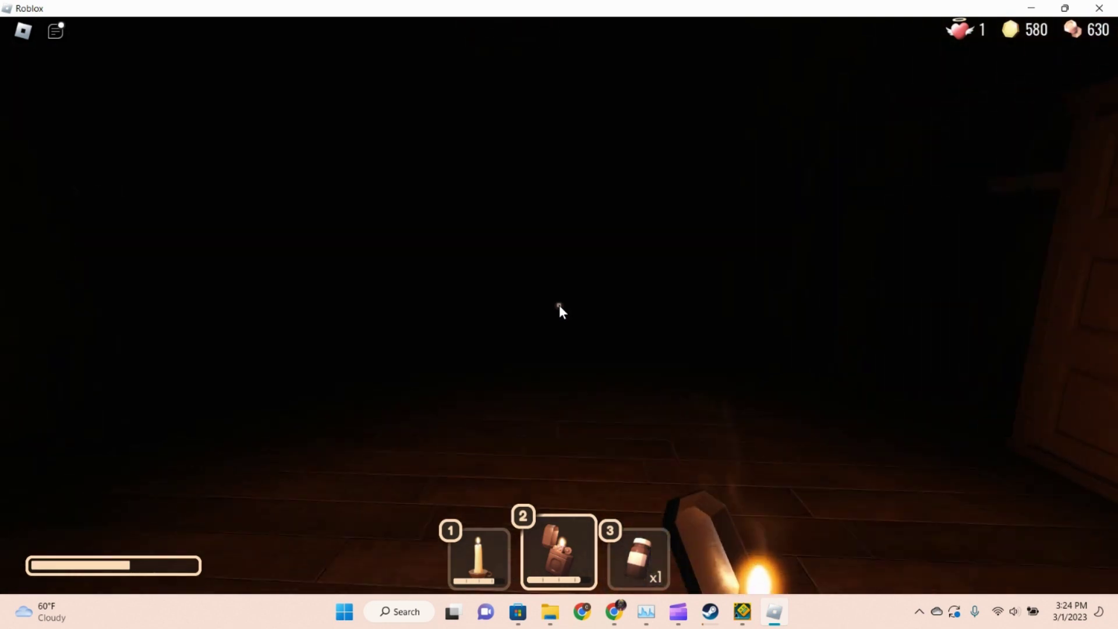
{"action": "key", "text": "w"}
{"action": "key", "text": "2"}
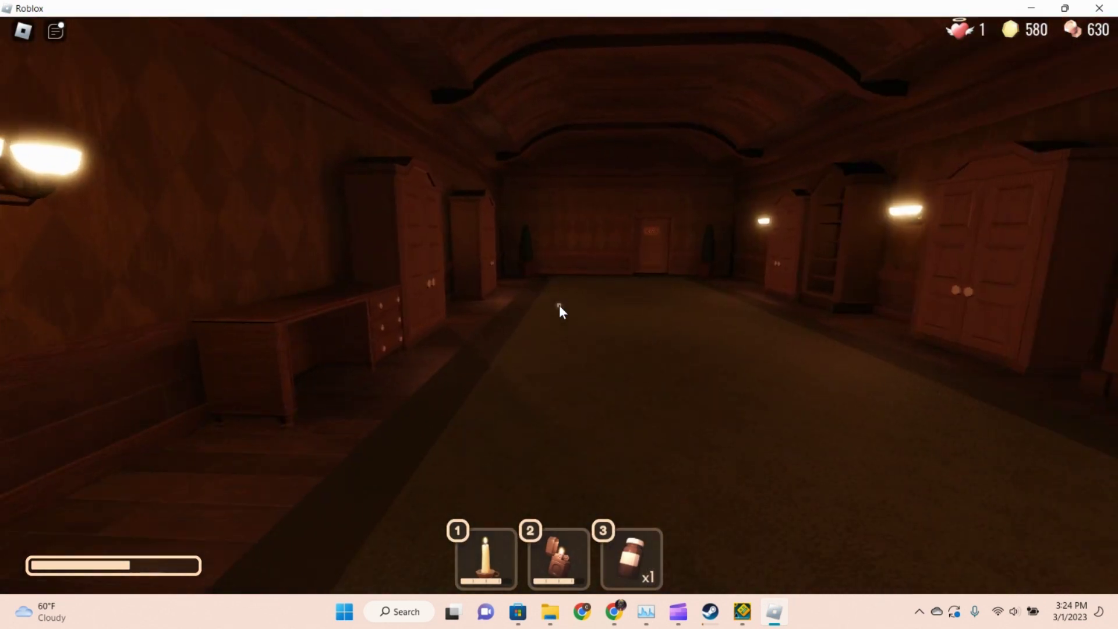
Step: Search desk drawers, pass door 0049, and check the upstairs desk for coins
{"action": "key", "text": "e"}
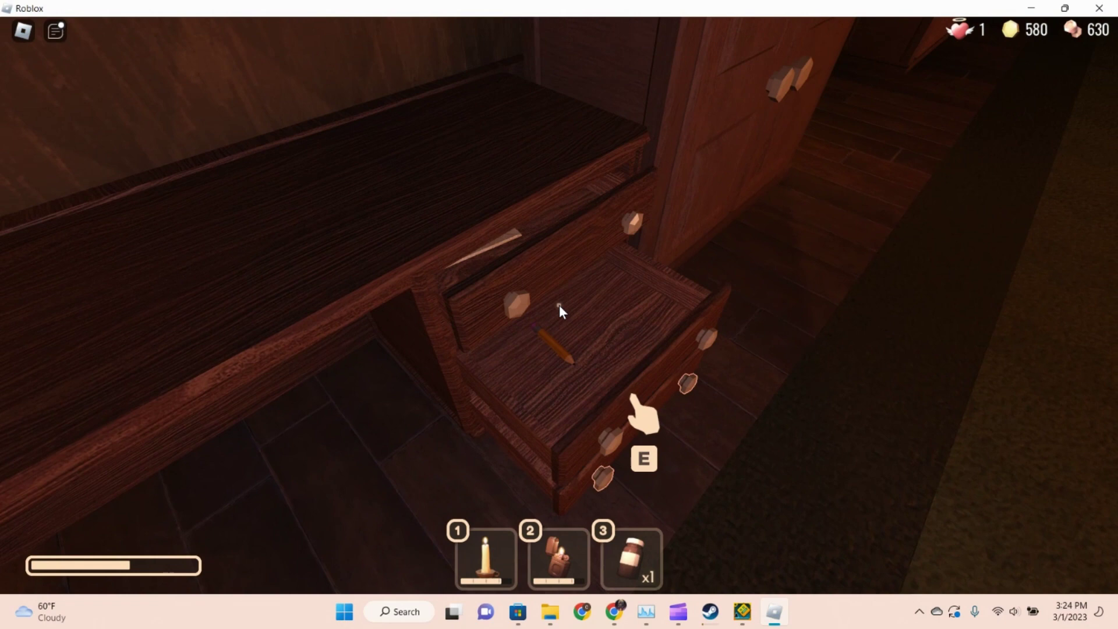
{"action": "key", "text": "w"}
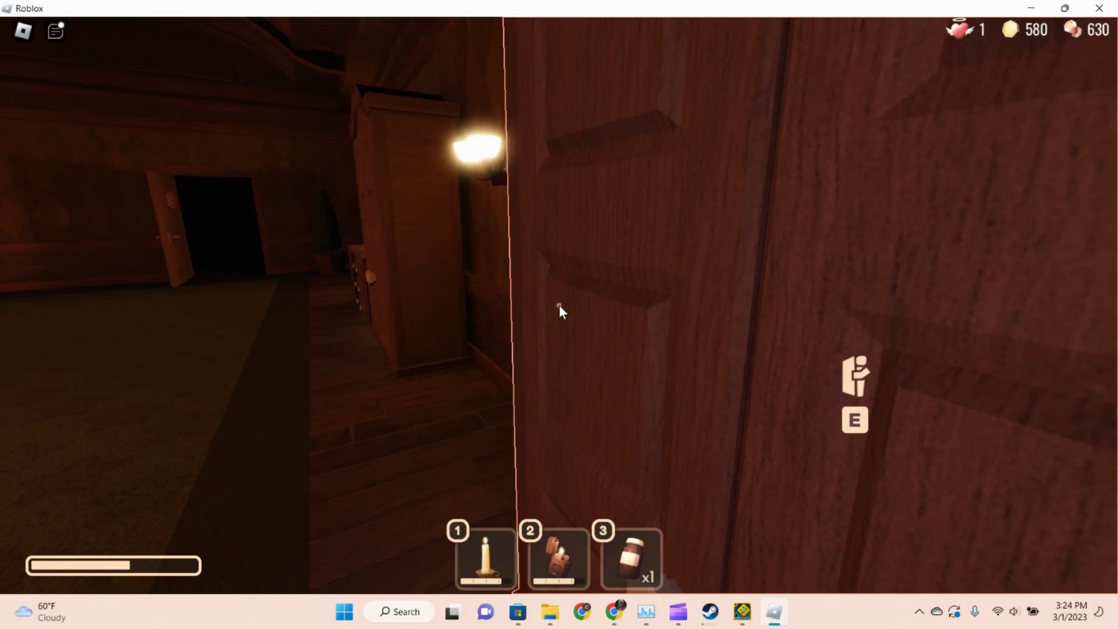
{"action": "key", "text": "s"}
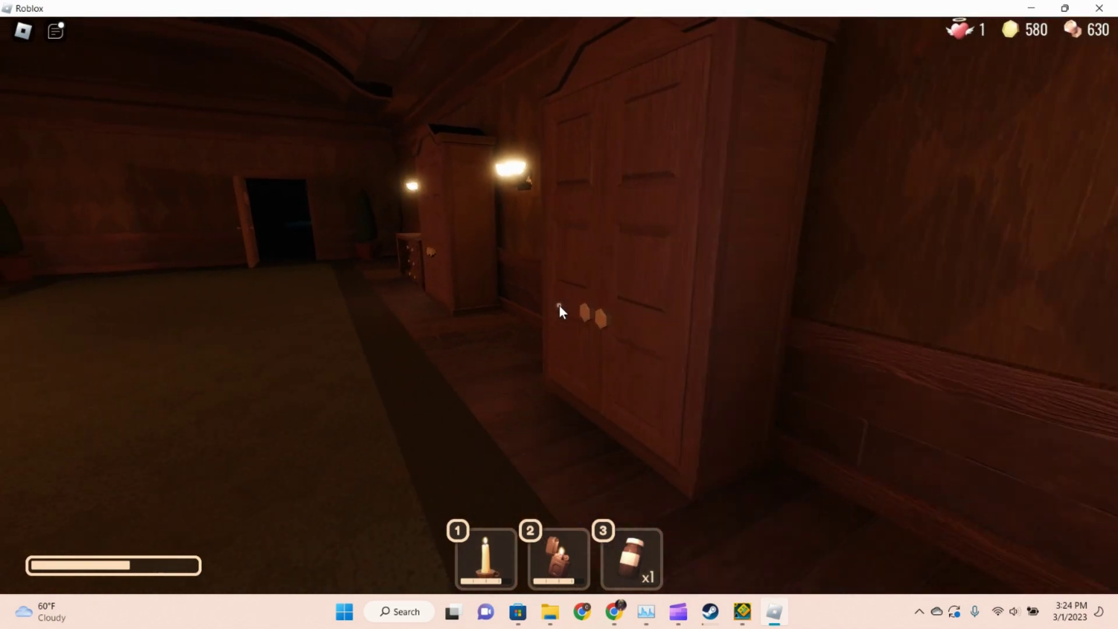
{"action": "key", "text": "w"}
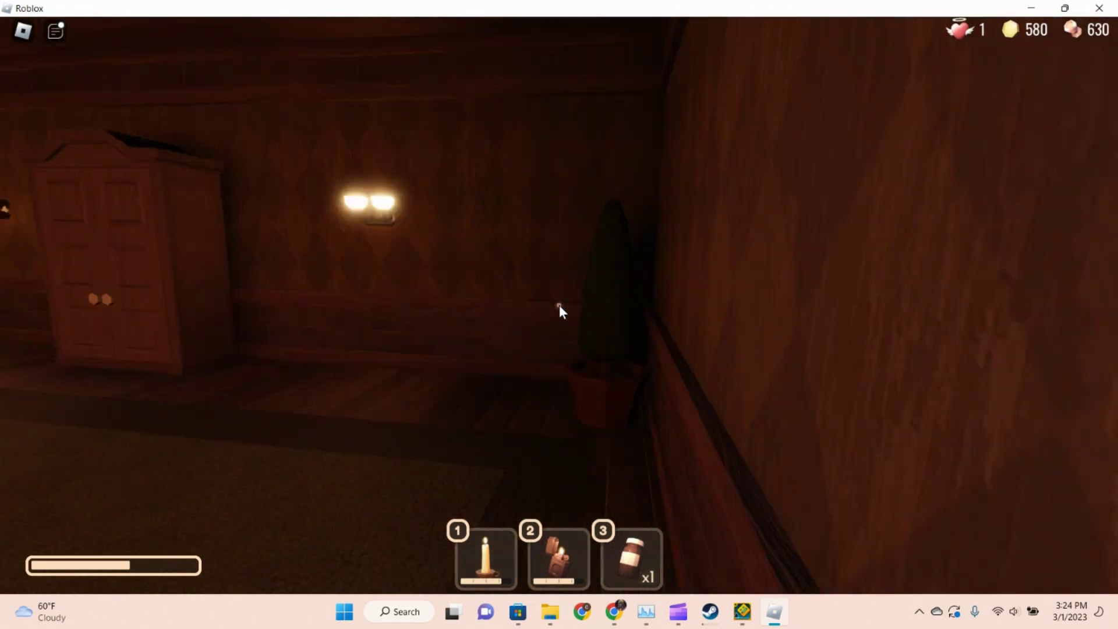
{"action": "key", "text": "w"}
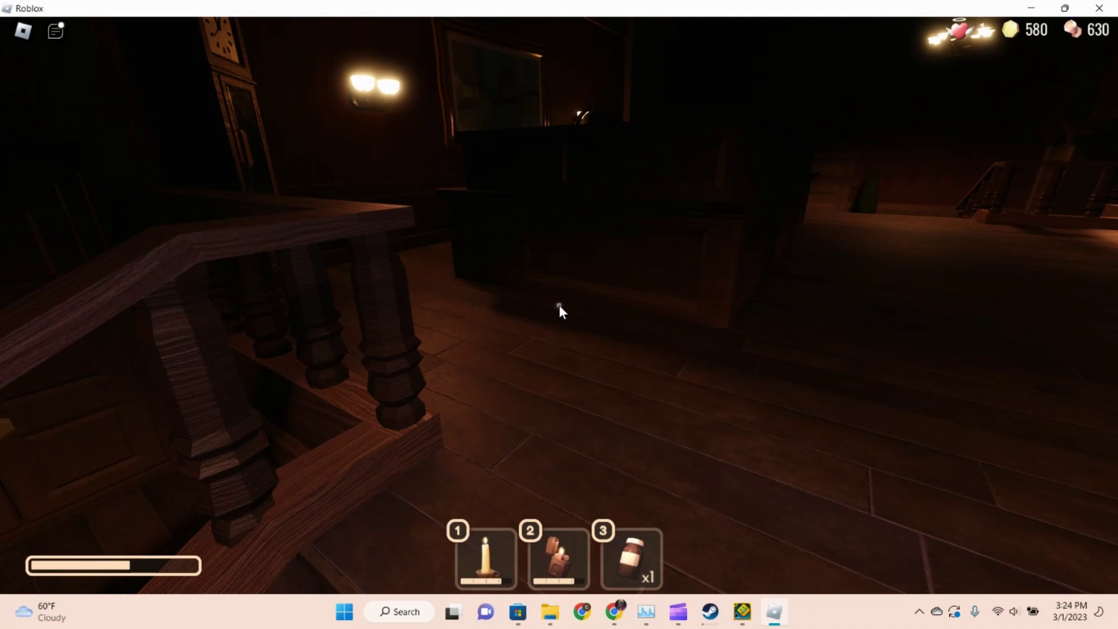
{"action": "key", "text": "w"}
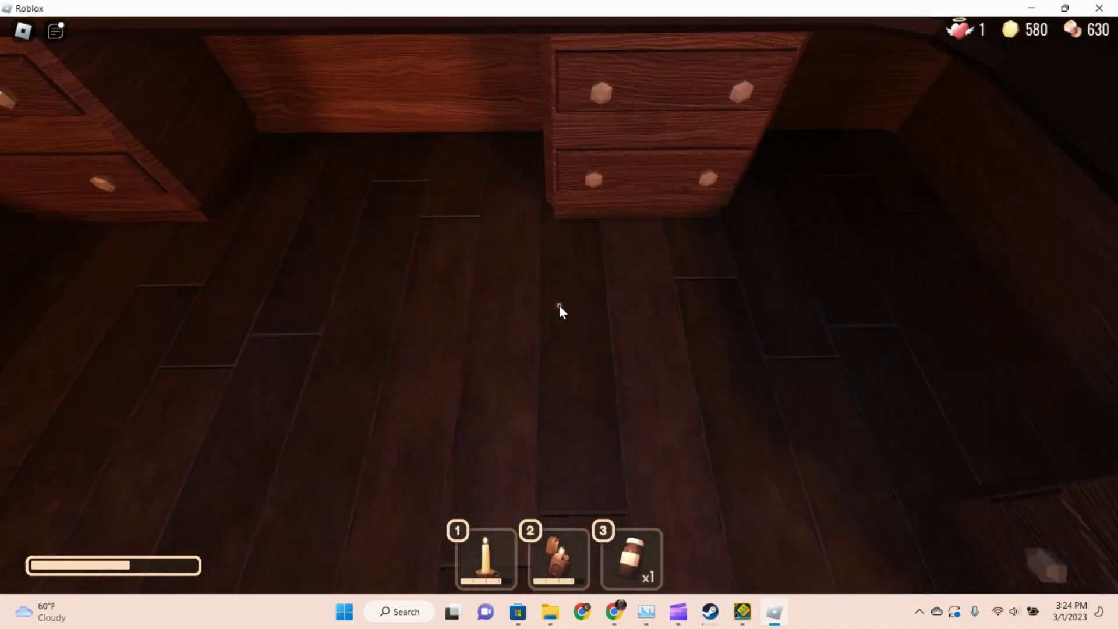
{"action": "key", "text": "e"}
Step: Grab coins from another dresser and move into the clock room
{"action": "key", "text": "w"}
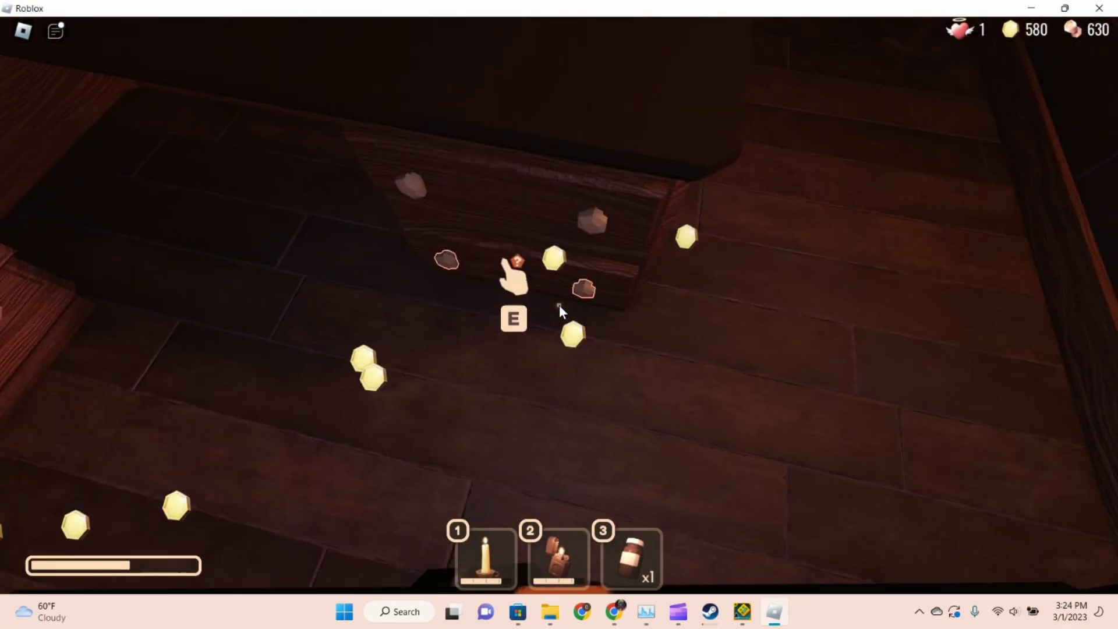
{"action": "key", "text": "w"}
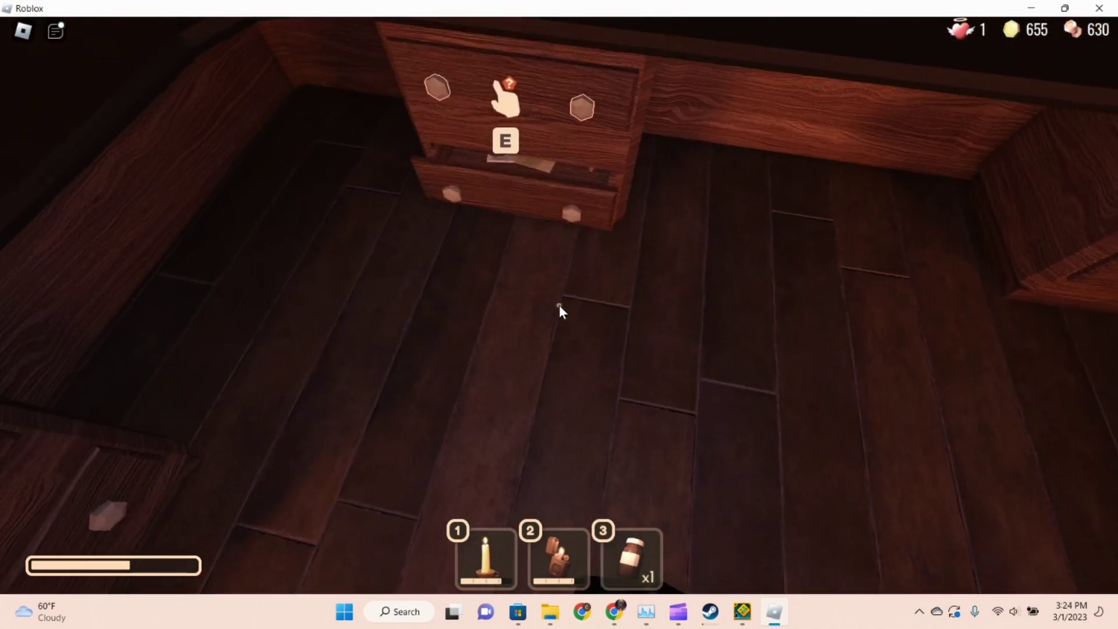
{"action": "key", "text": "w"}
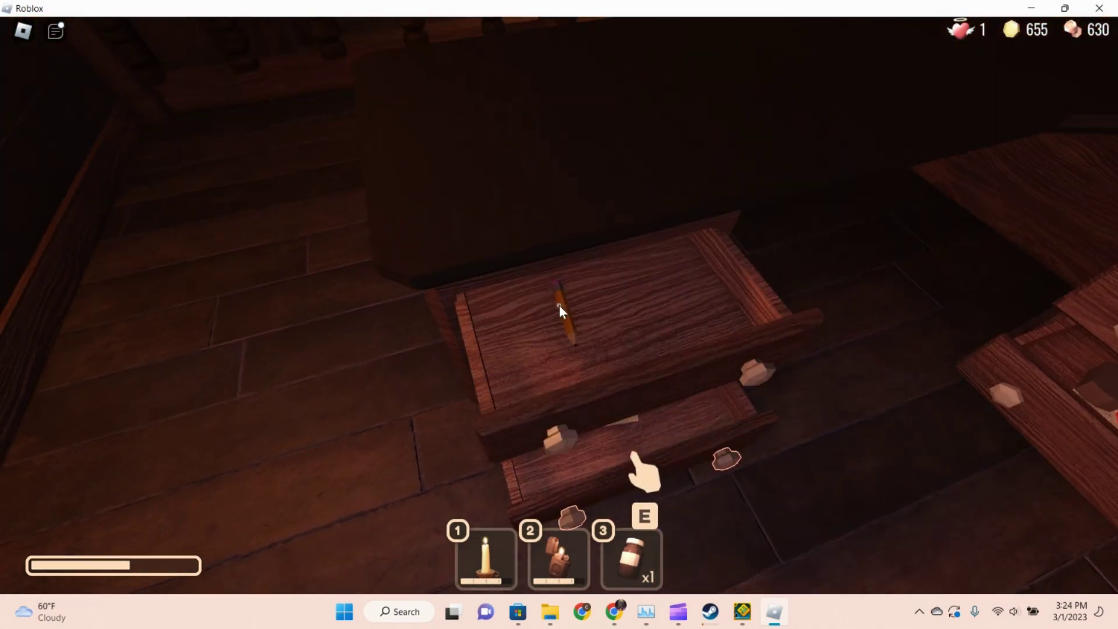
{"action": "key", "text": "w"}
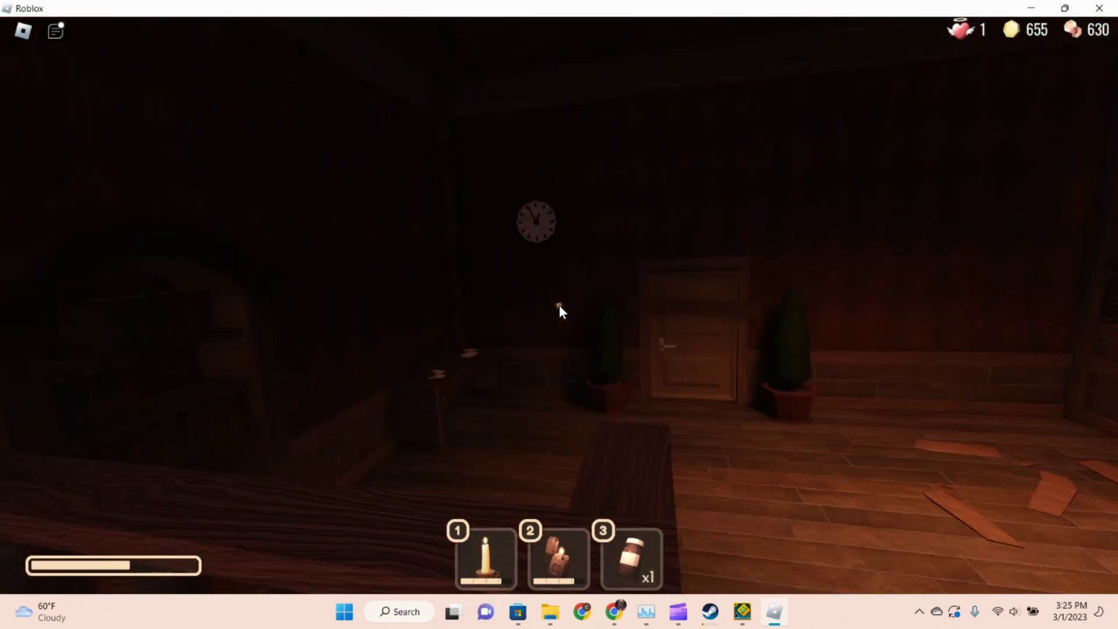
Step: Walk through the rooms and up the stairs to the locked double door
{"action": "key", "text": "w"}
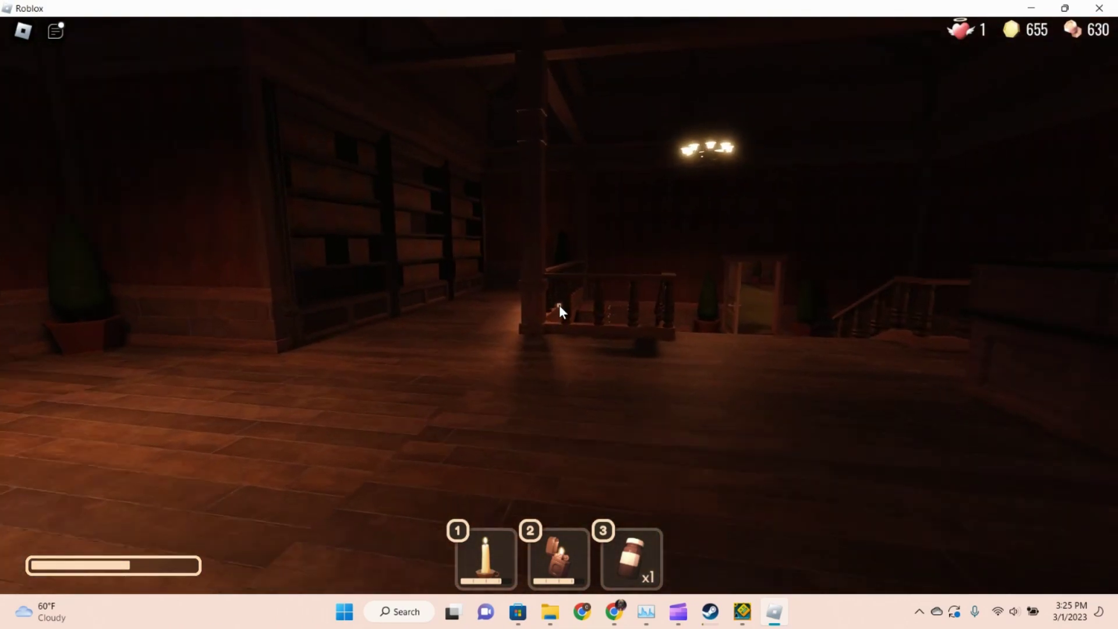
{"action": "key", "text": "w"}
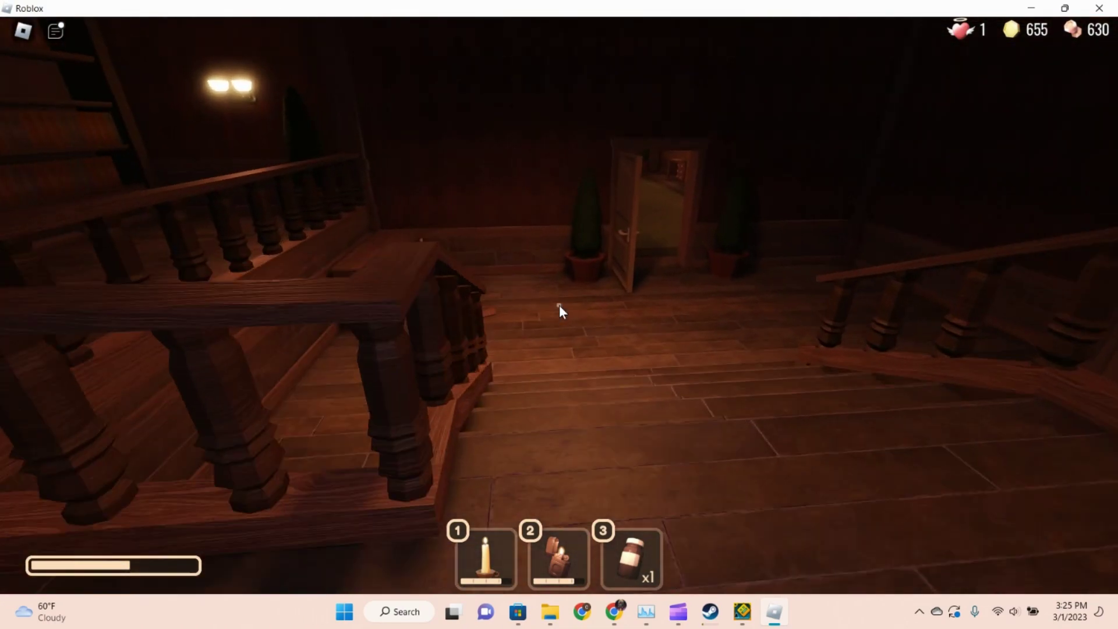
{"action": "key", "text": "w"}
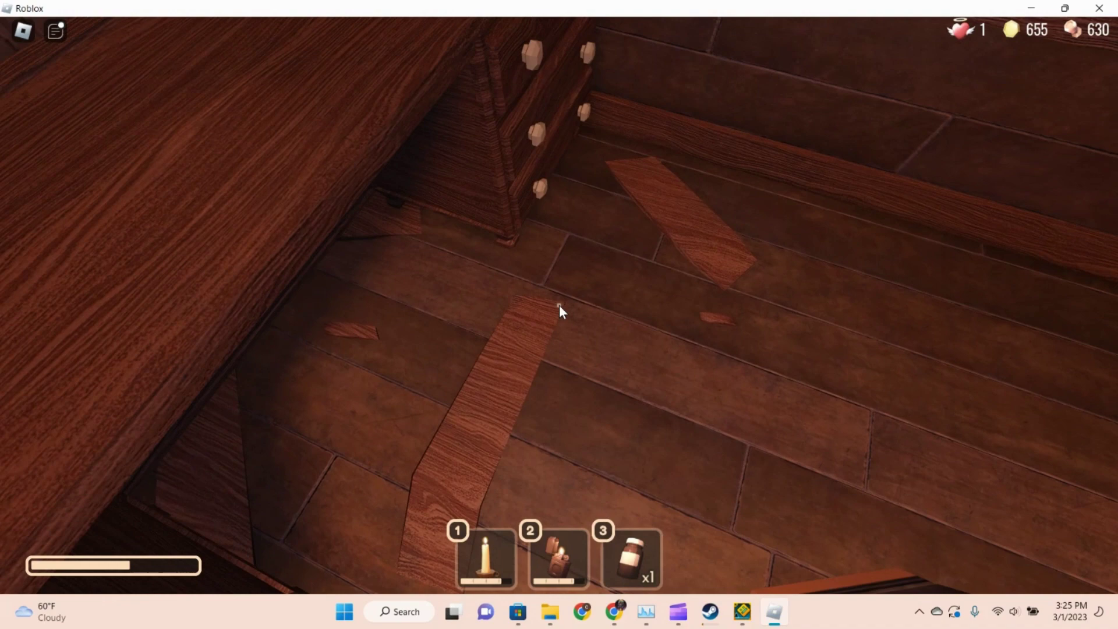
{"action": "key", "text": "w"}
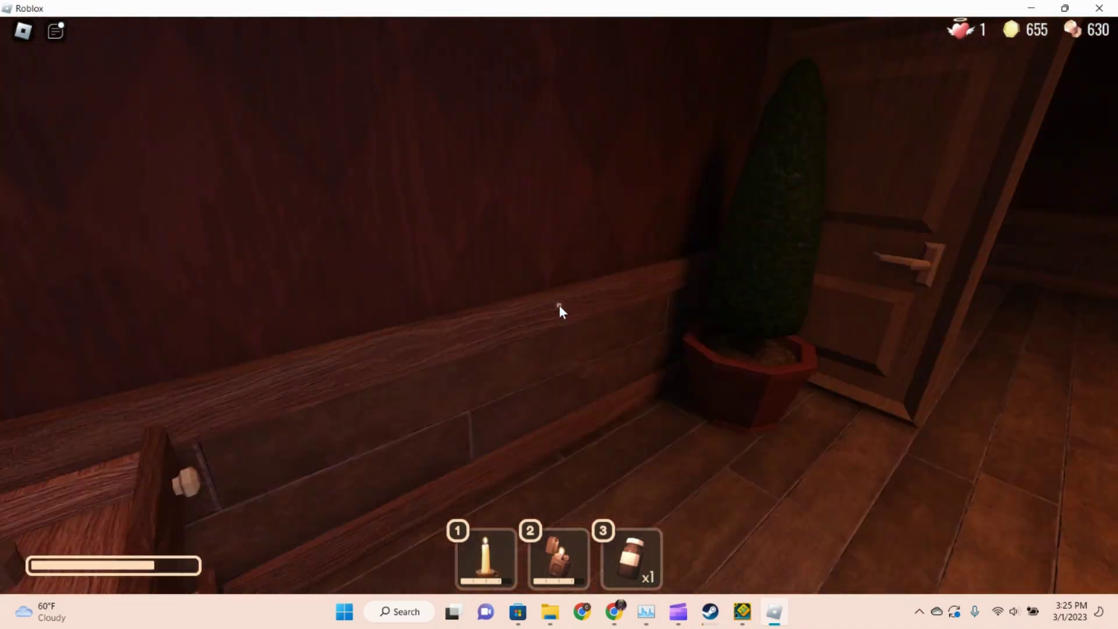
{"action": "key", "text": "w"}
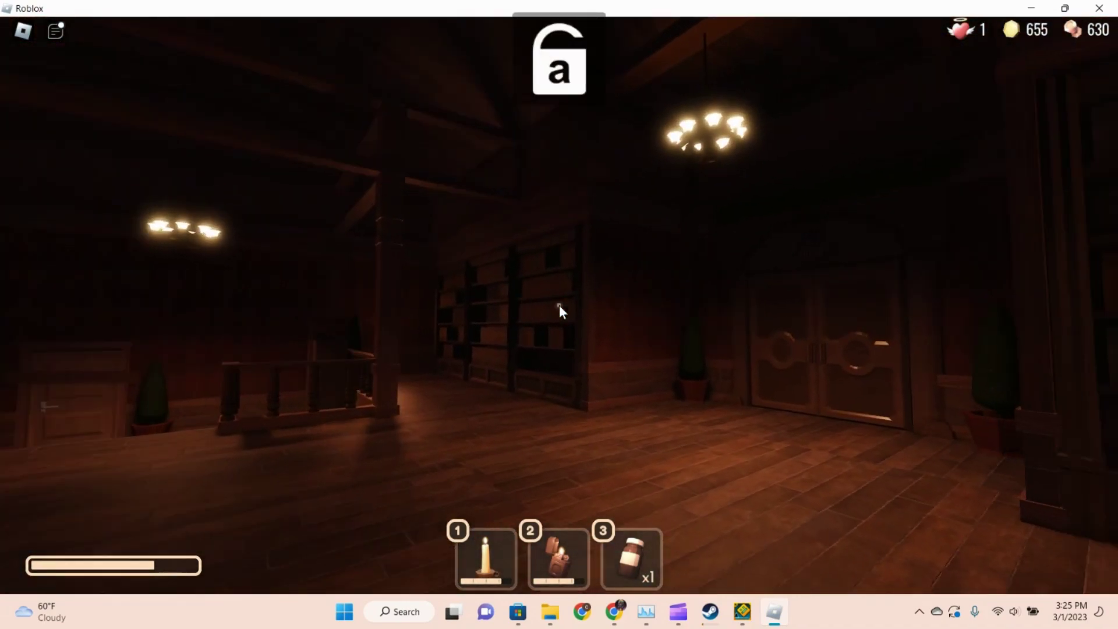
{"action": "key", "text": "w"}
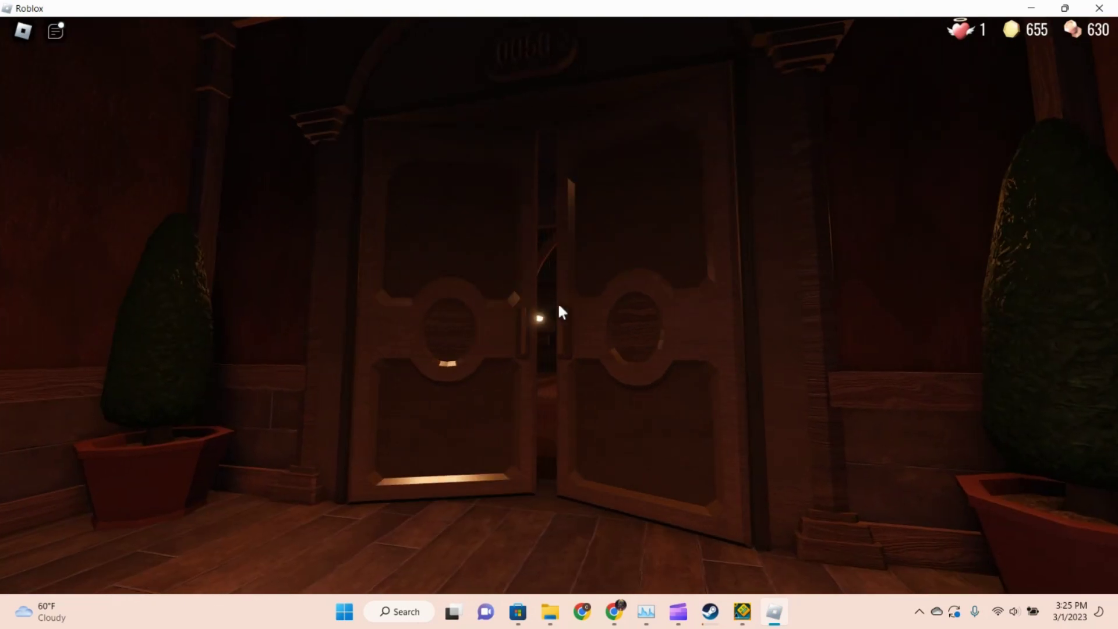
{"action": "key", "text": "w"}
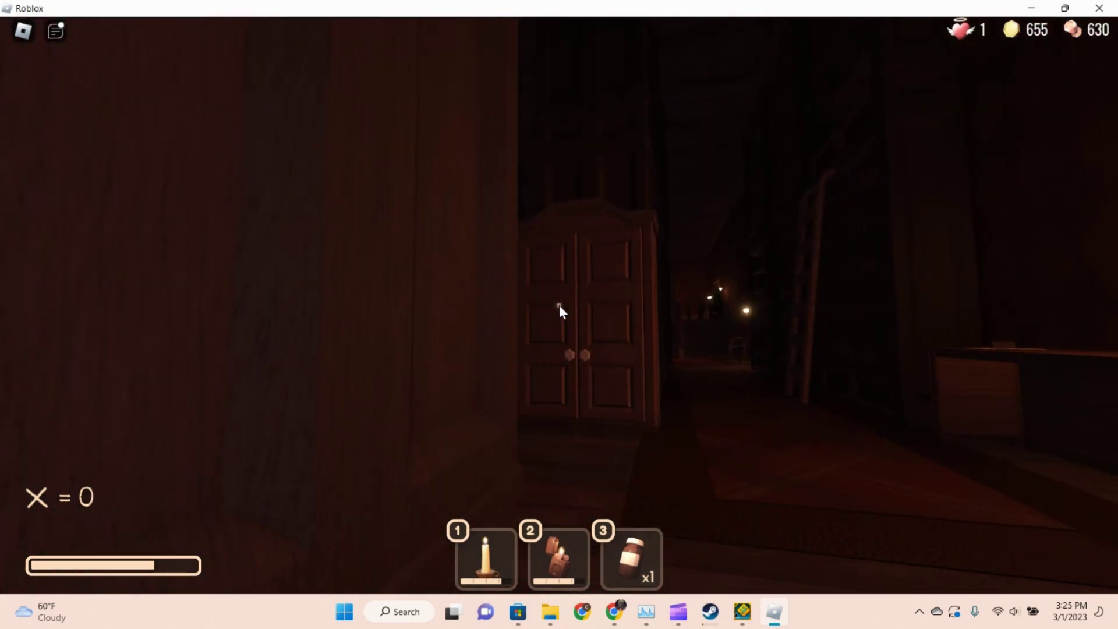
Step: Collect the hint books from the library shelves
{"action": "key", "text": "Caps_Lock"}
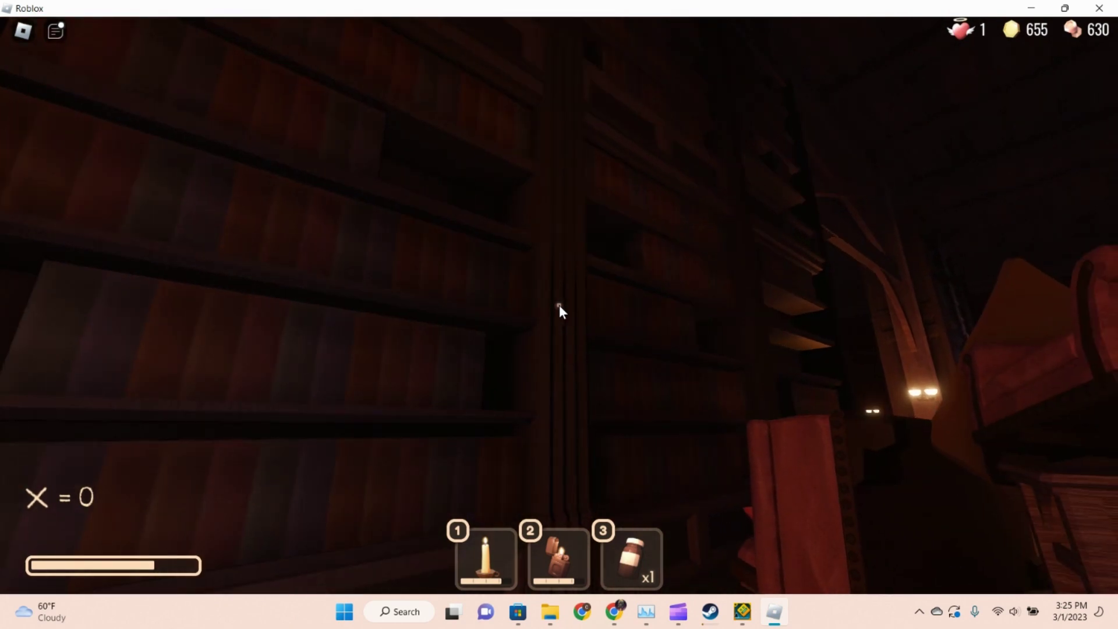
{"action": "key", "text": "w"}
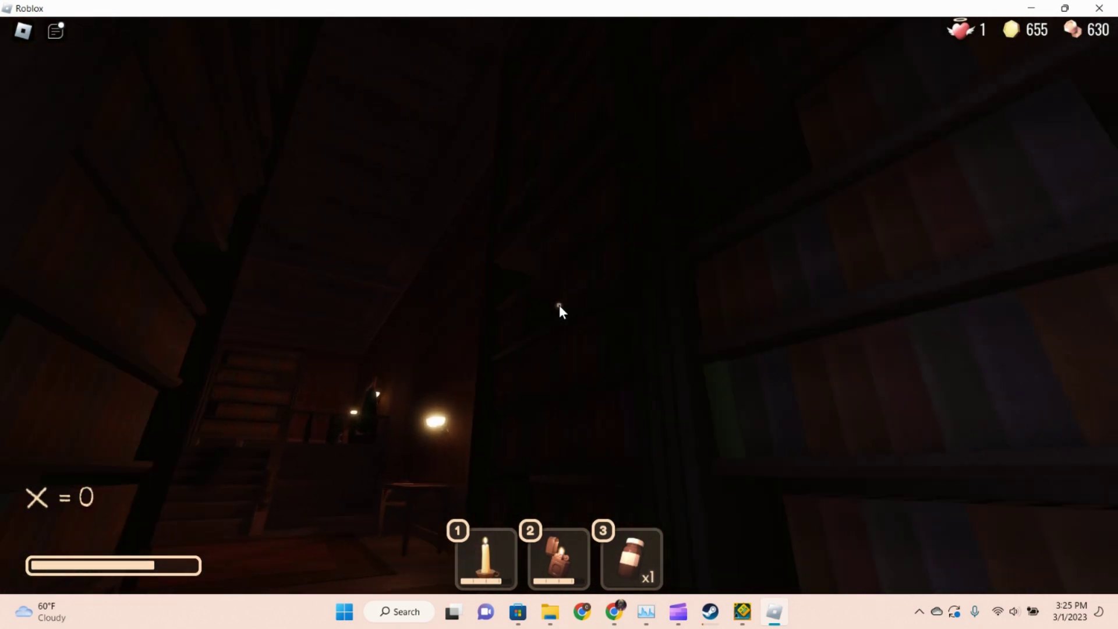
{"action": "key", "text": "e"}
{"action": "key", "text": "e"}
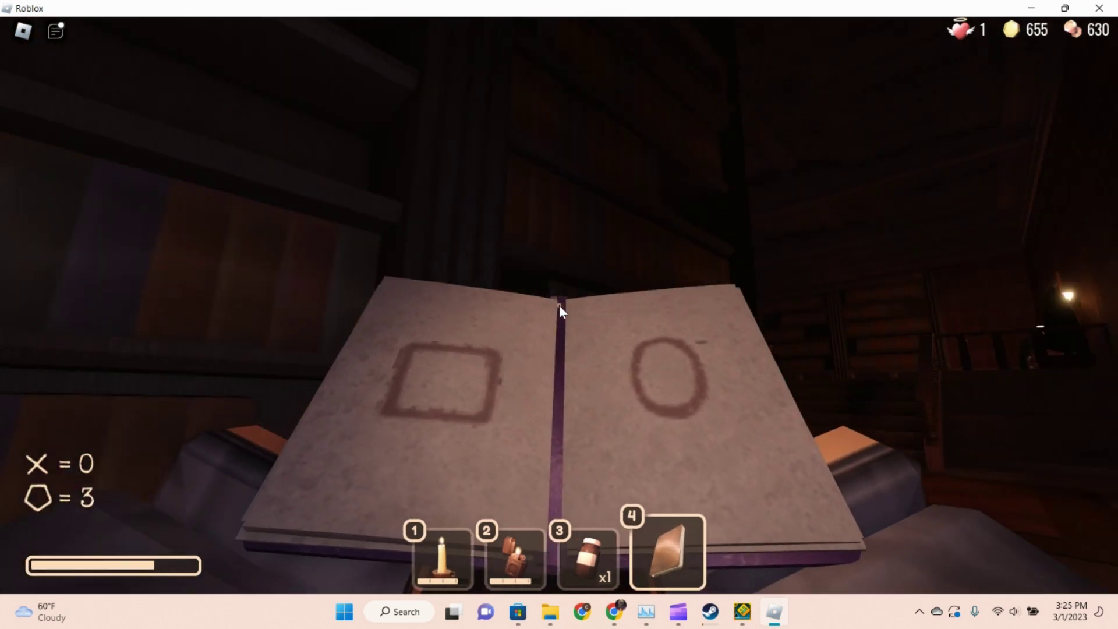
{"action": "left_click", "coordinate": [559, 310]}
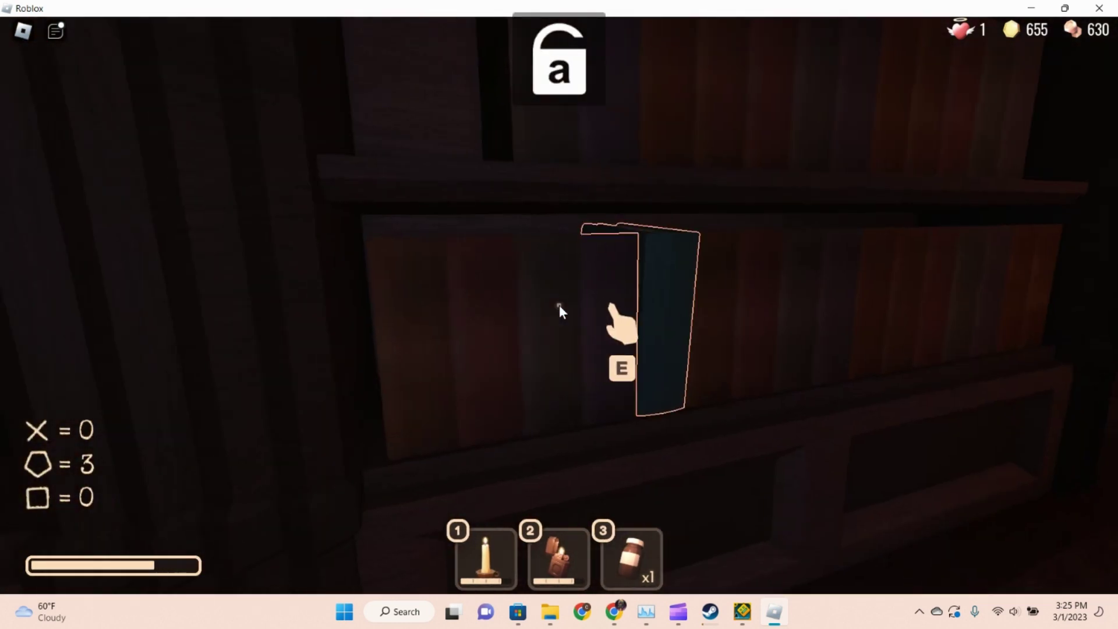
{"action": "key", "text": "e"}
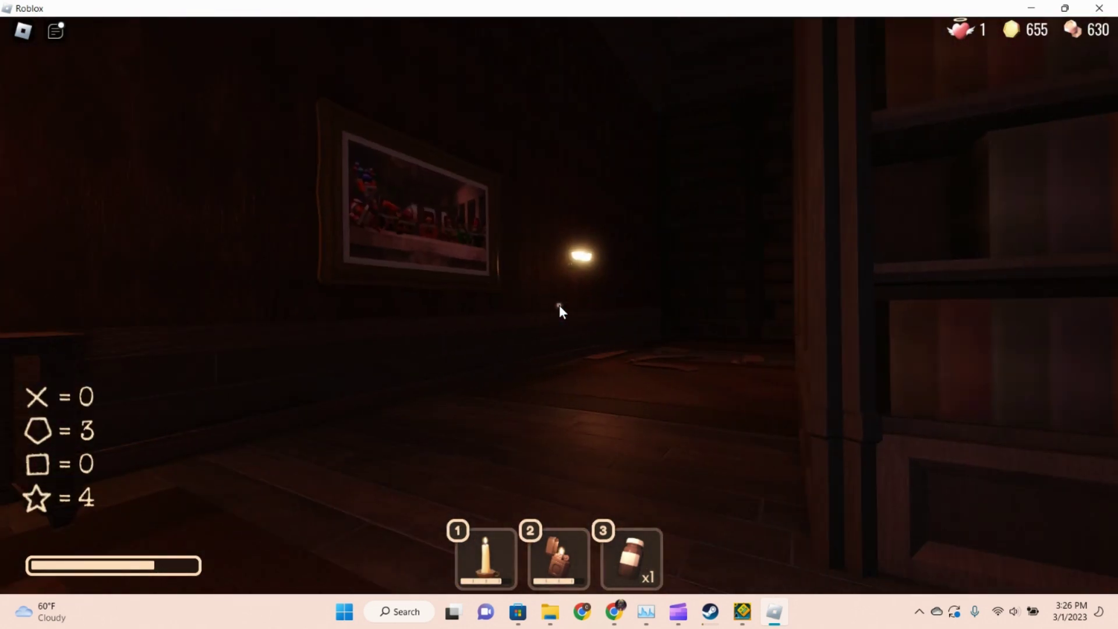
Step: Walk through the couch room and bookshelf corridor, then climb the staircase
{"action": "key", "text": "w"}
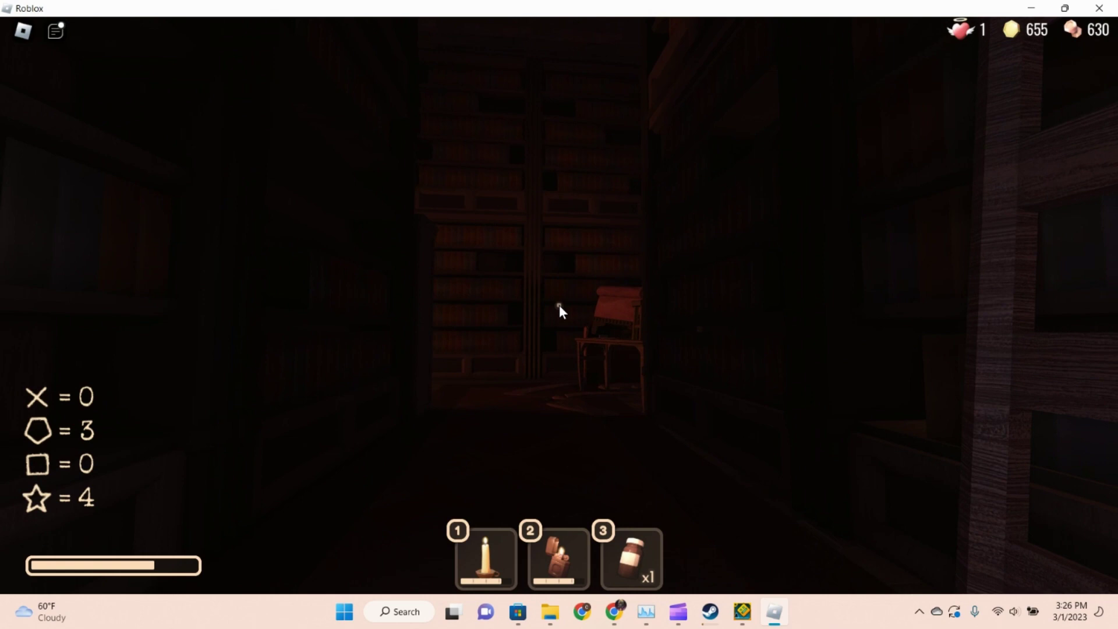
{"action": "key", "text": "w"}
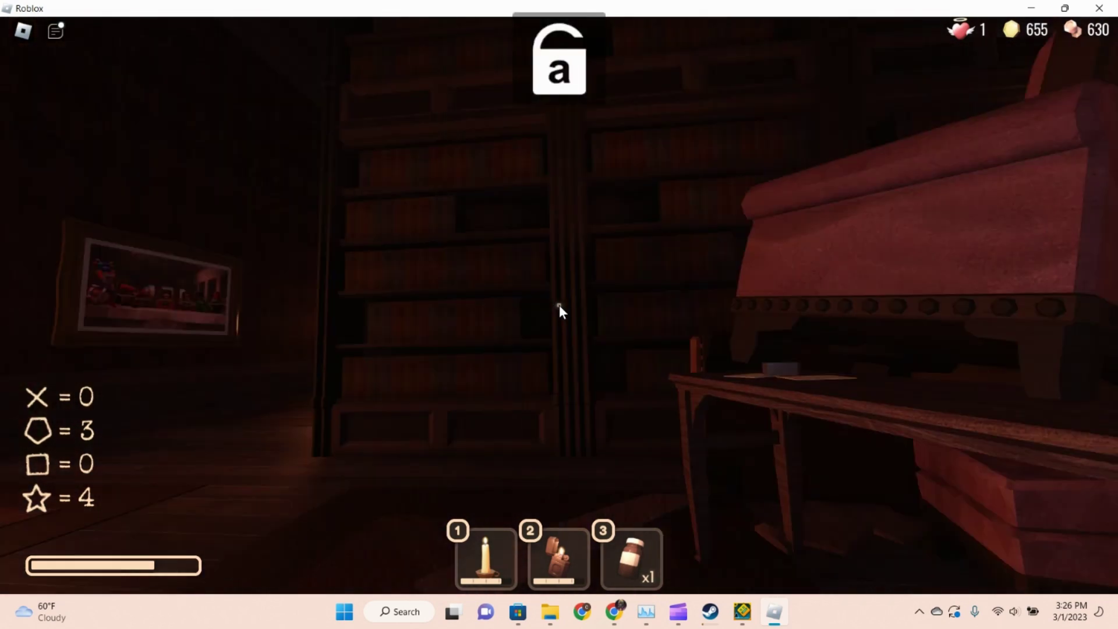
{"action": "key", "text": "w"}
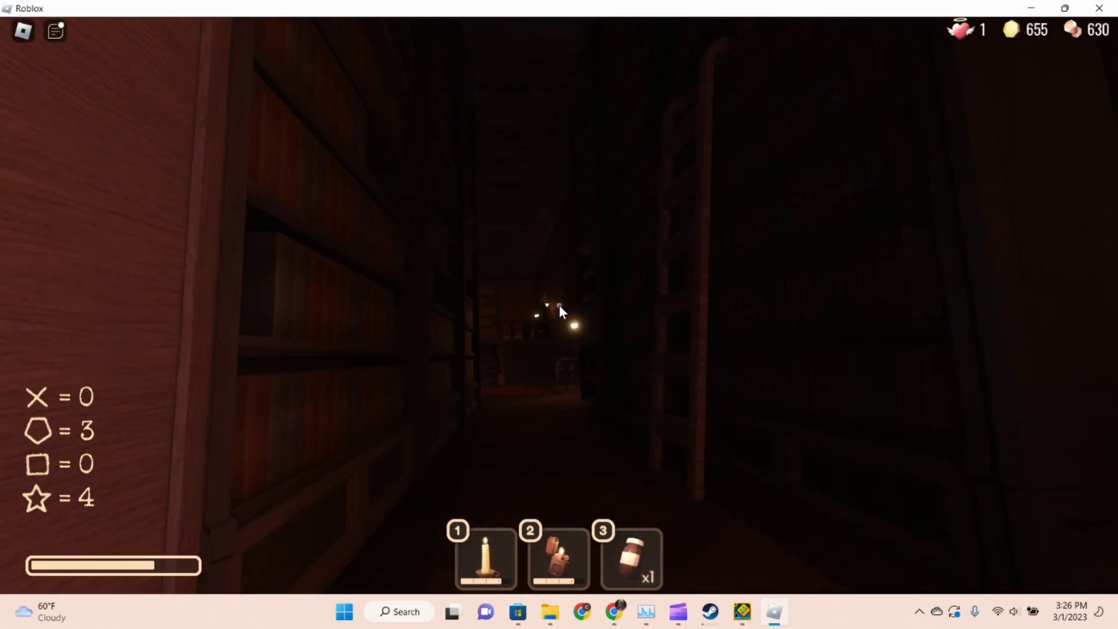
{"action": "key", "text": "w"}
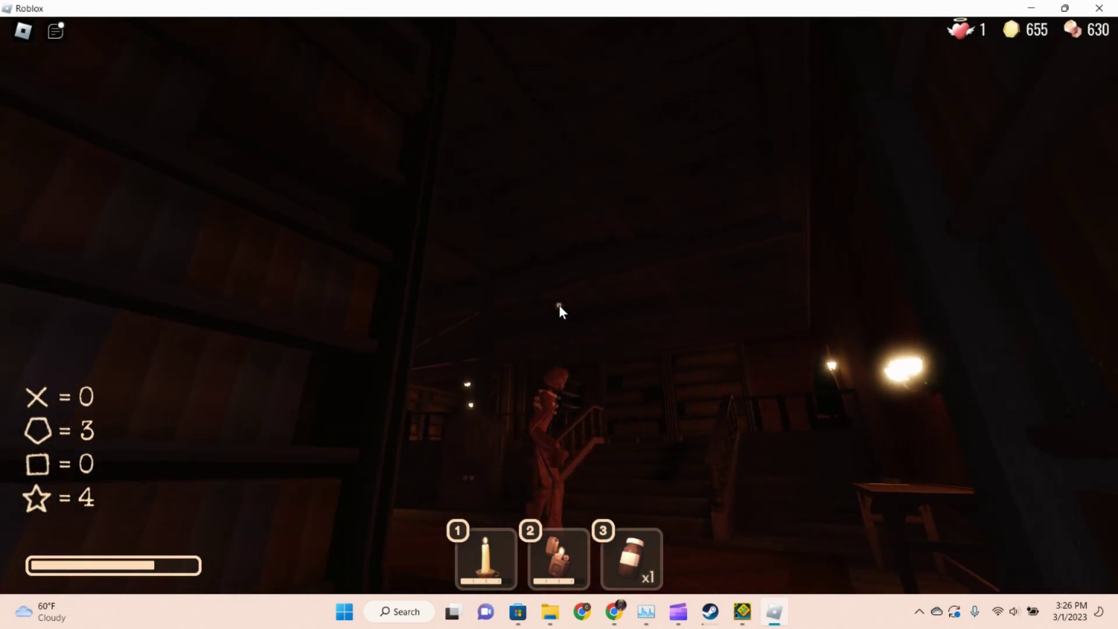
{"action": "key", "text": "w"}
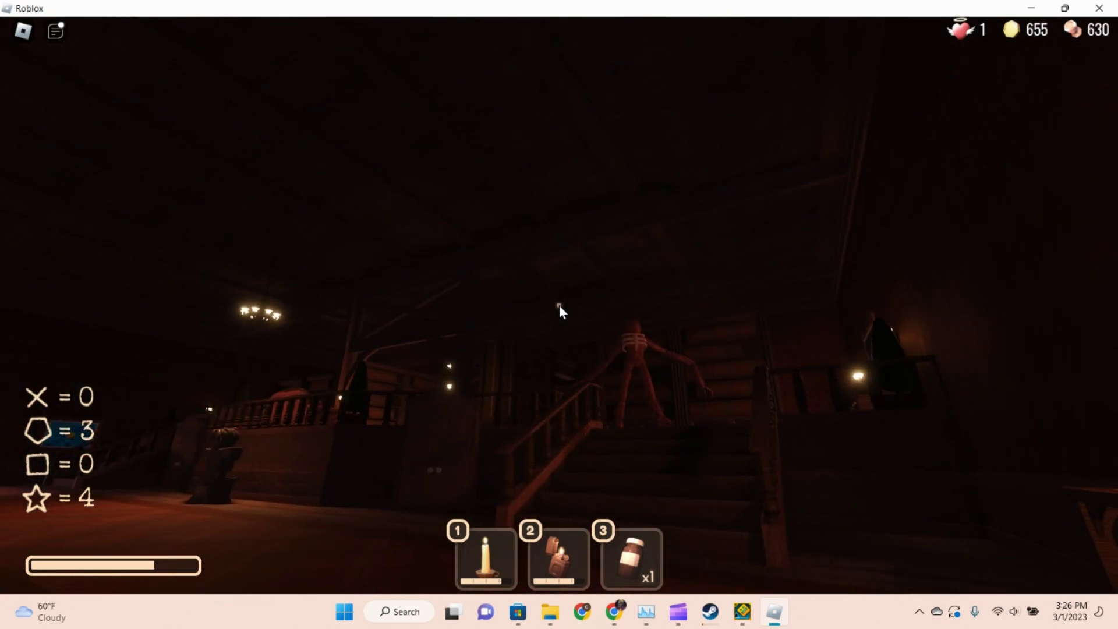
{"action": "key", "text": "w"}
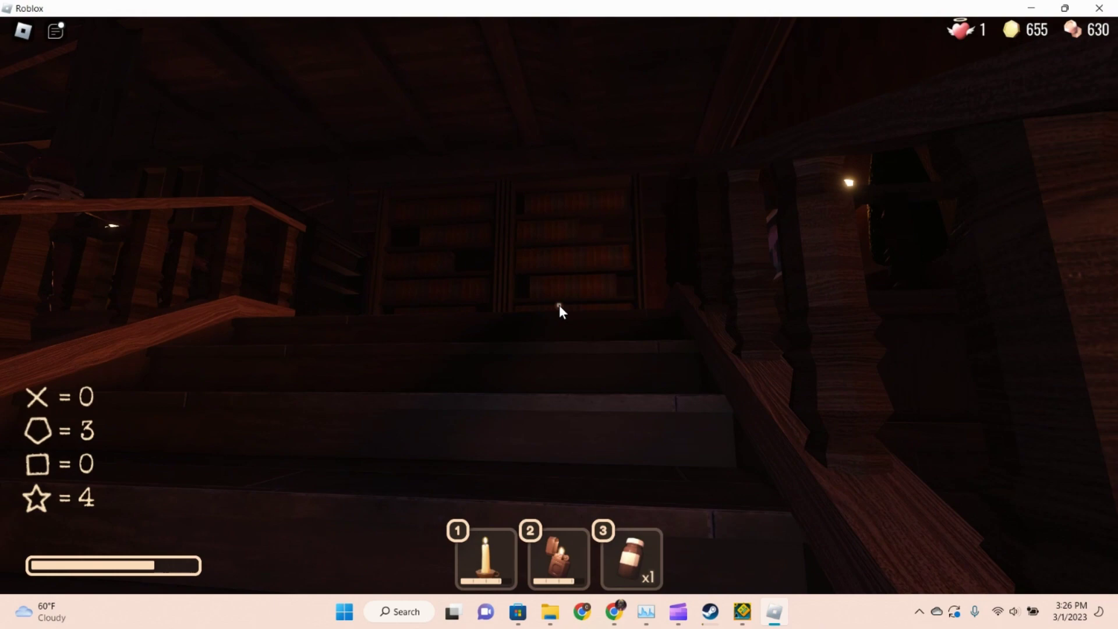
Step: Find the pencil in the dresser drawer and pick up the book from the table
{"action": "key", "text": "w"}
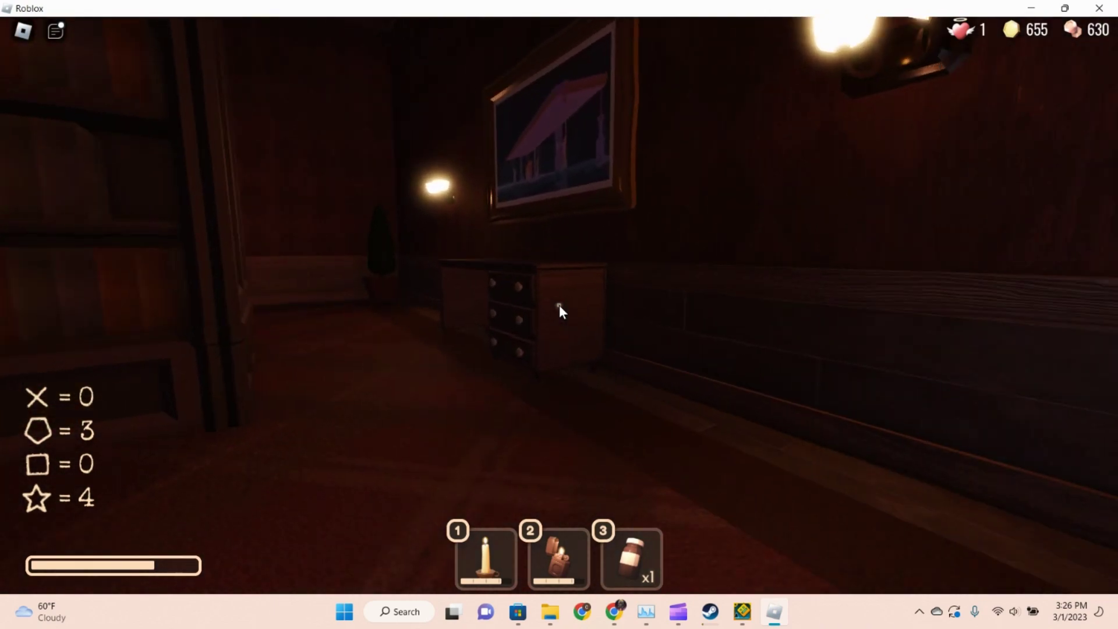
{"action": "key", "text": "w"}
{"action": "key", "text": "e"}
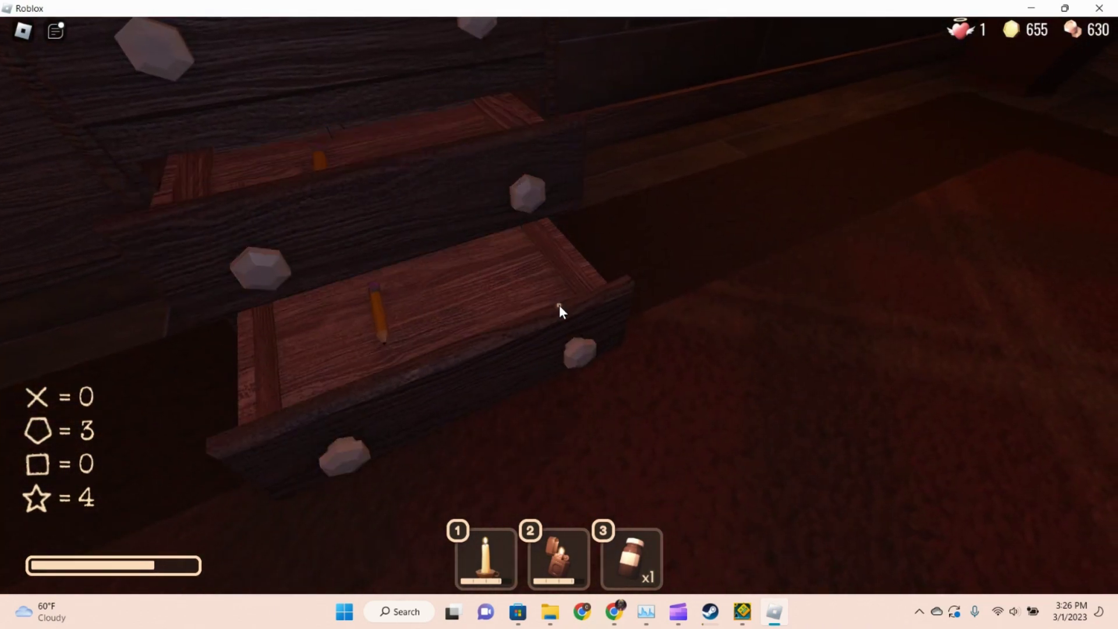
{"action": "key", "text": "w"}
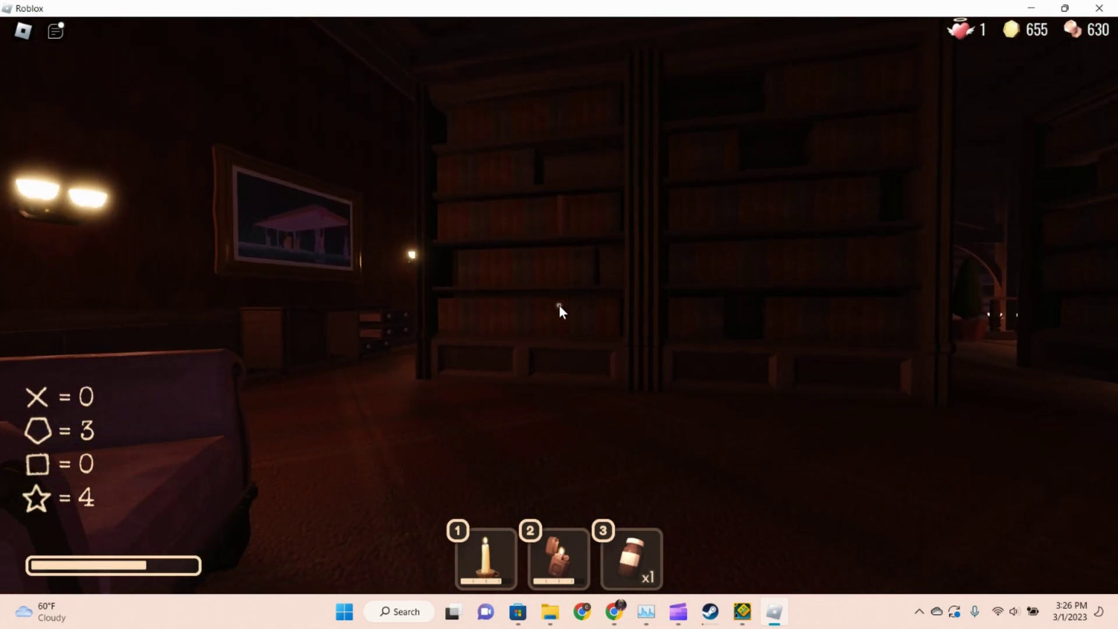
{"action": "key", "text": "e"}
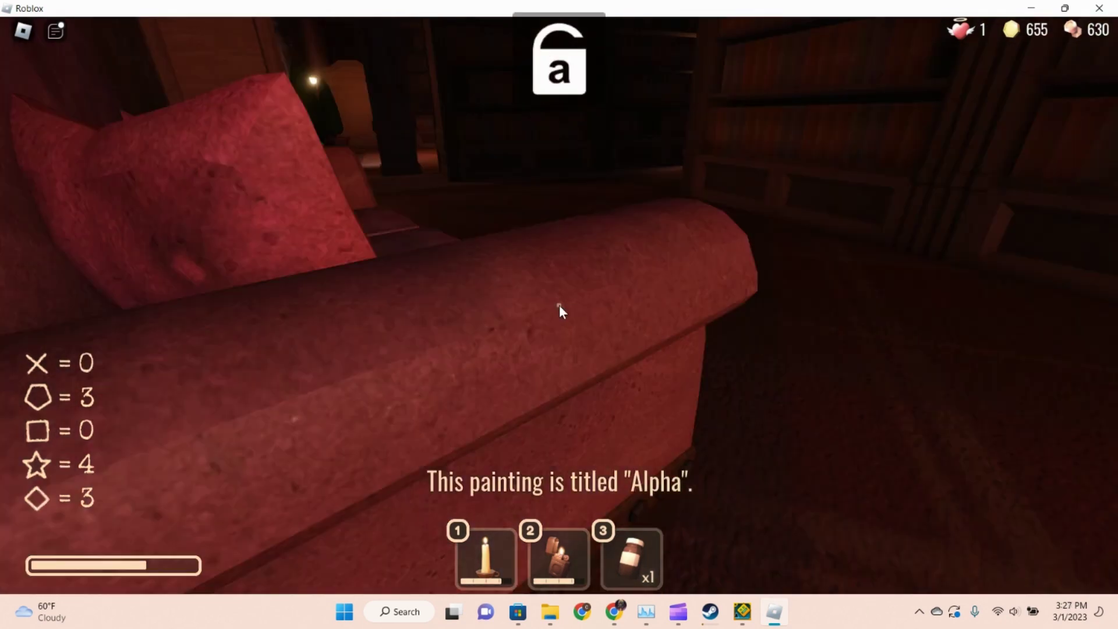
Step: Check the Clipchamp recording window, then return to Roblox
{"action": "key", "text": "super"}
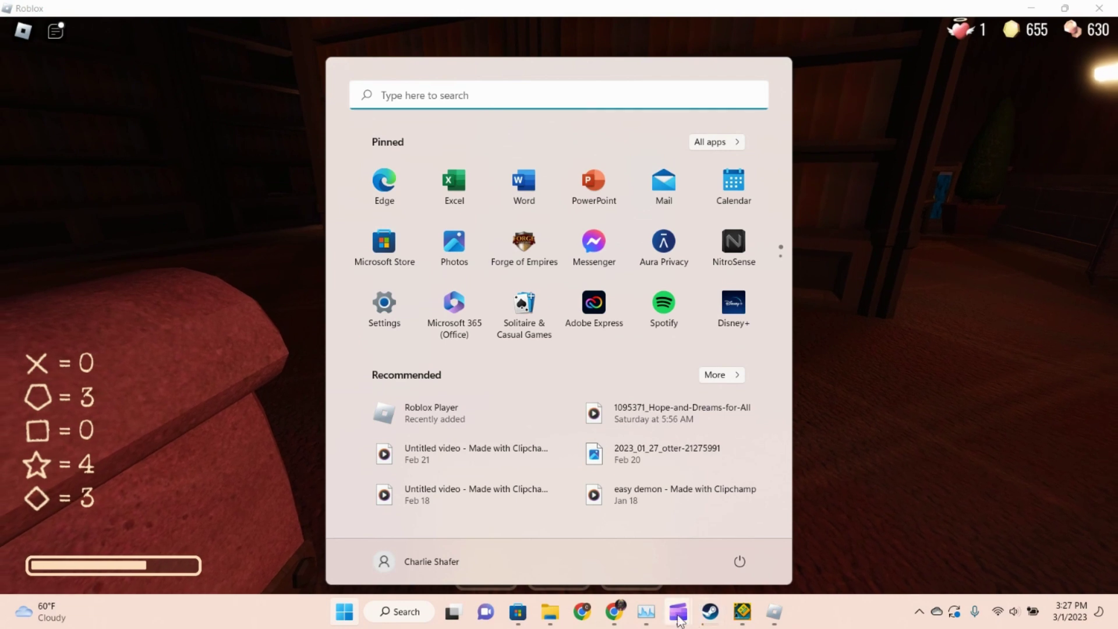
{"action": "mouse_move", "coordinate": [679, 611]}
{"action": "left_click", "coordinate": [624, 570]}
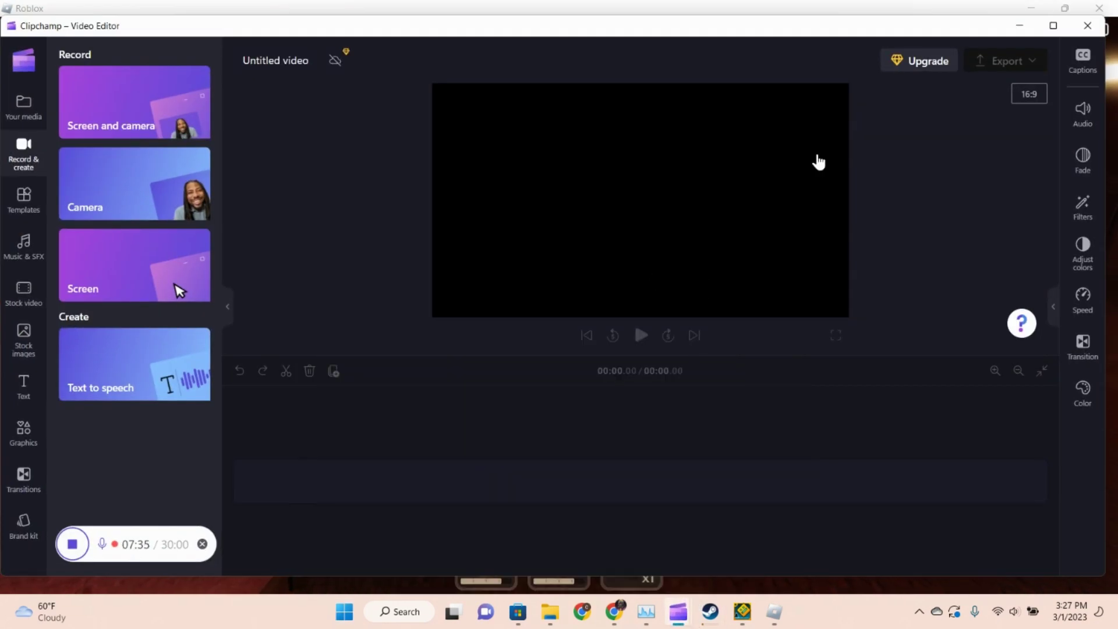
{"action": "key", "text": "alt+Tab"}
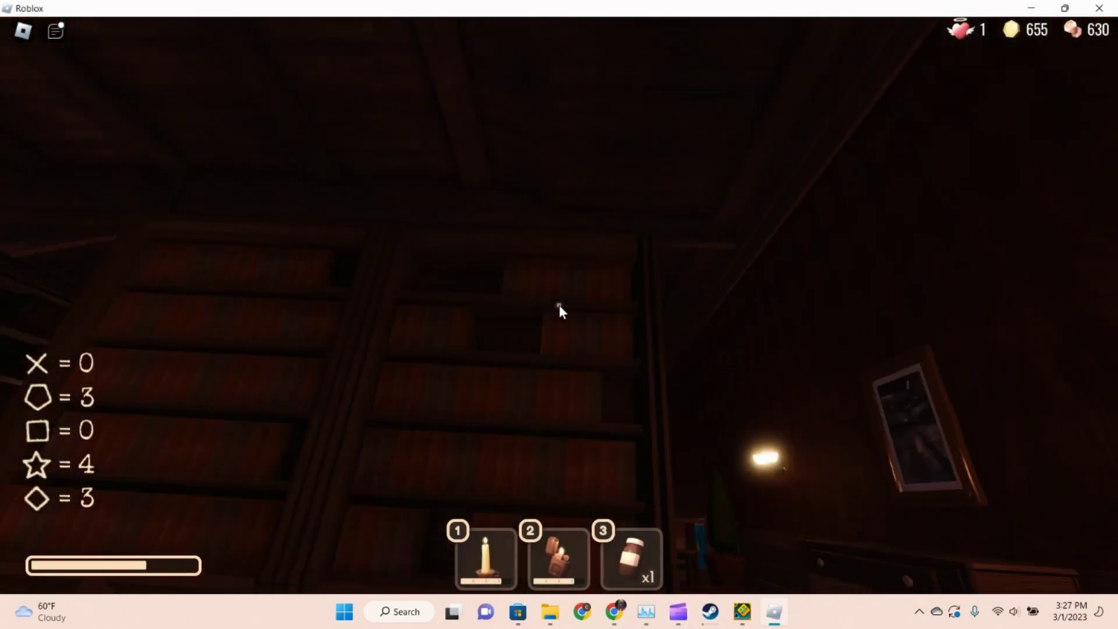
Step: Walk through the sofa room along the railing into the library hall, stowing the bottle
{"action": "key", "text": "w"}
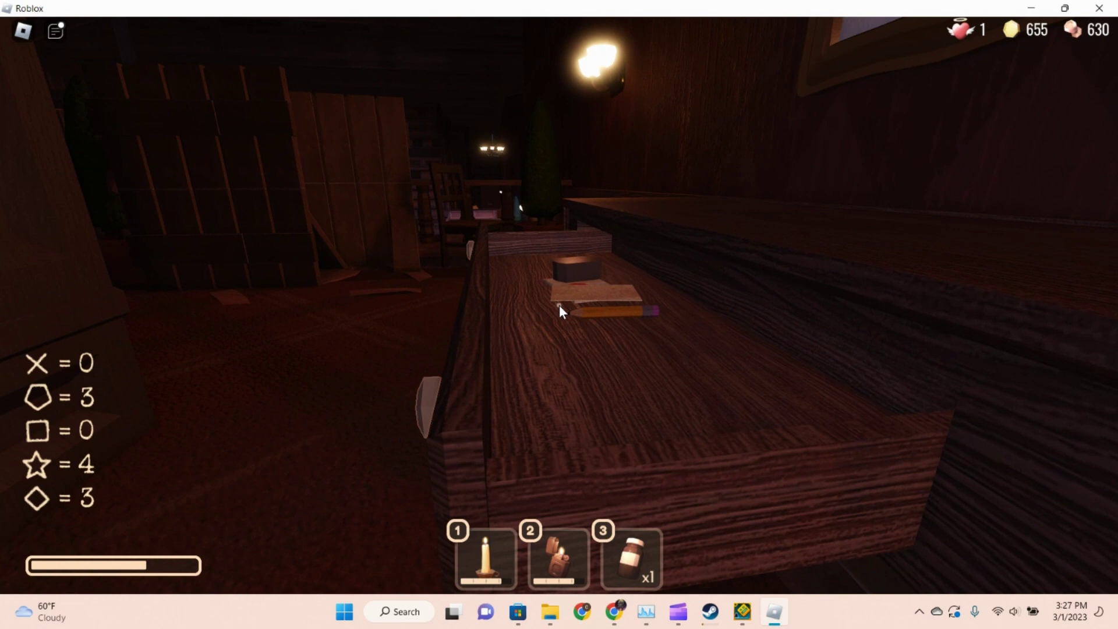
{"action": "key", "text": "w"}
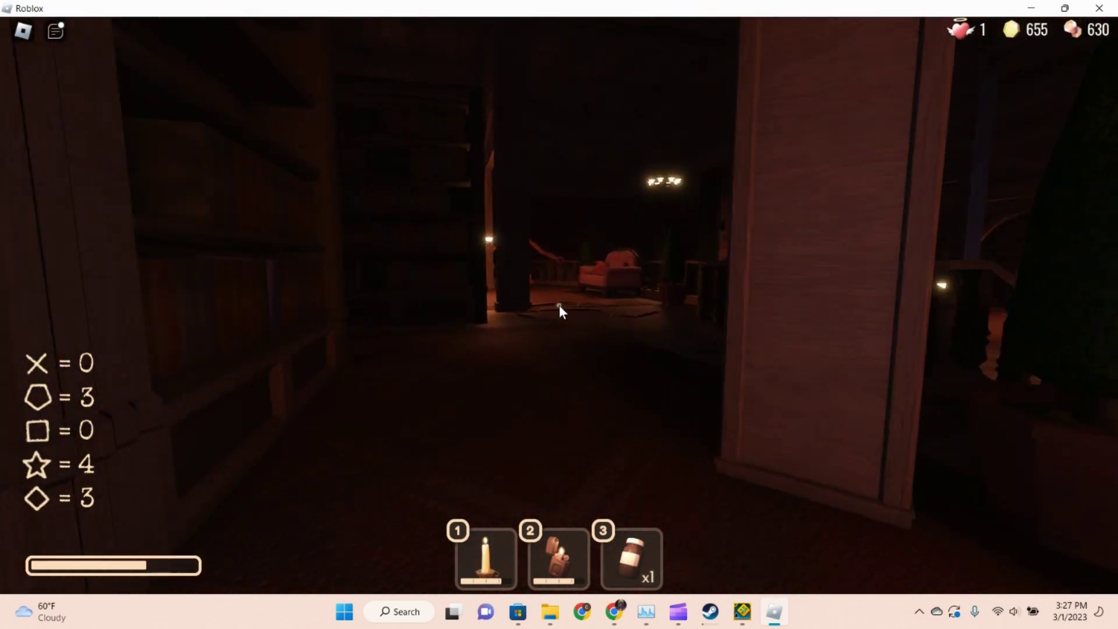
{"action": "key", "text": "w"}
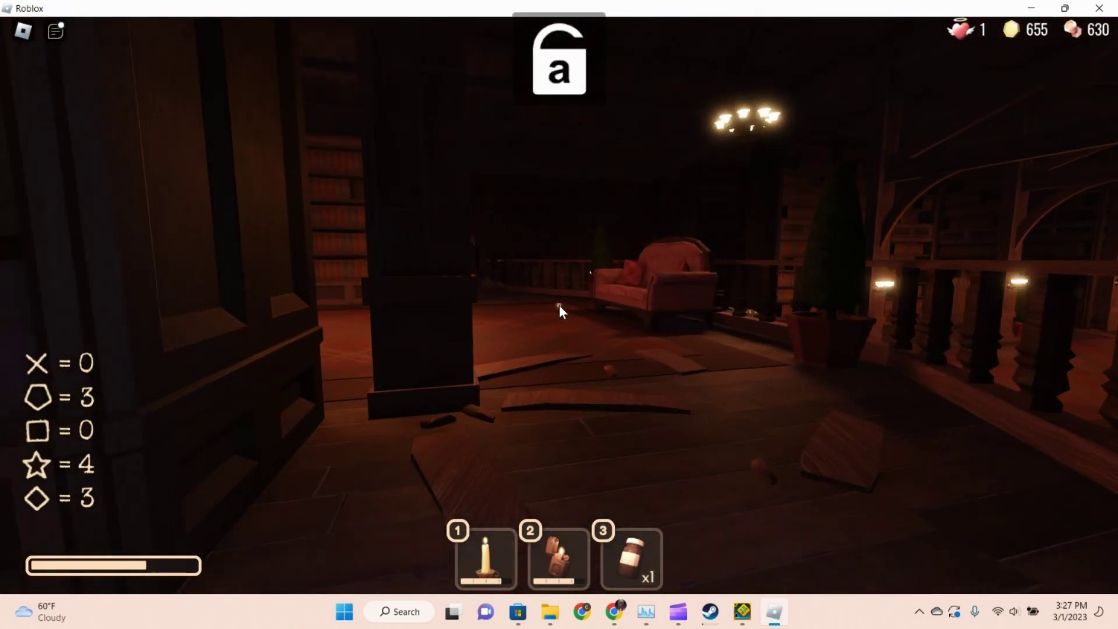
{"action": "key", "text": "w"}
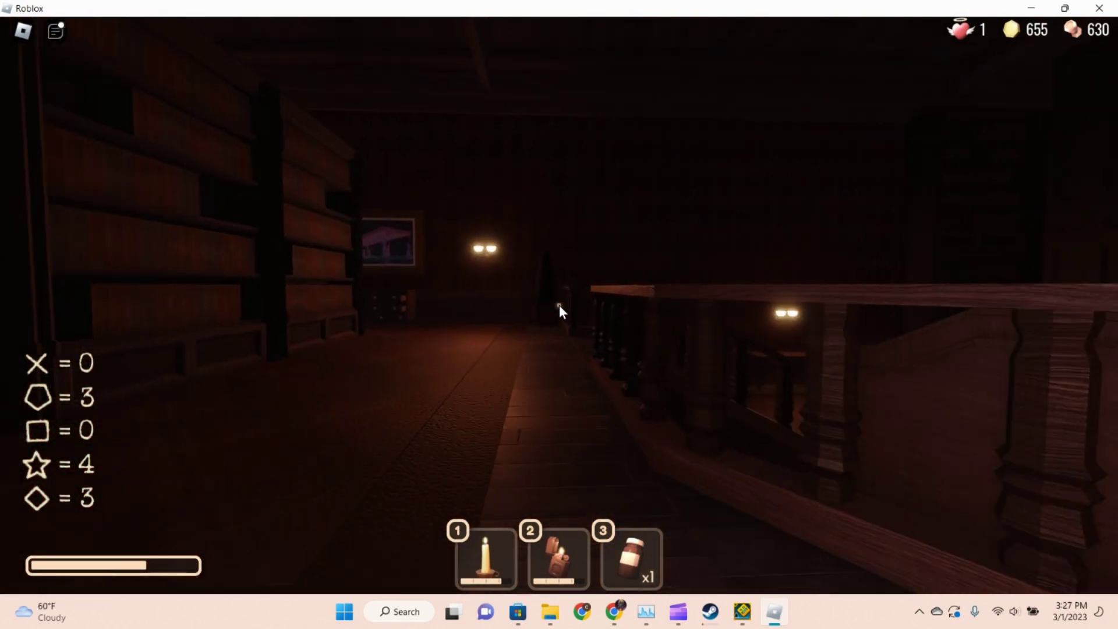
{"action": "key", "text": "w"}
{"action": "key", "text": "3"}
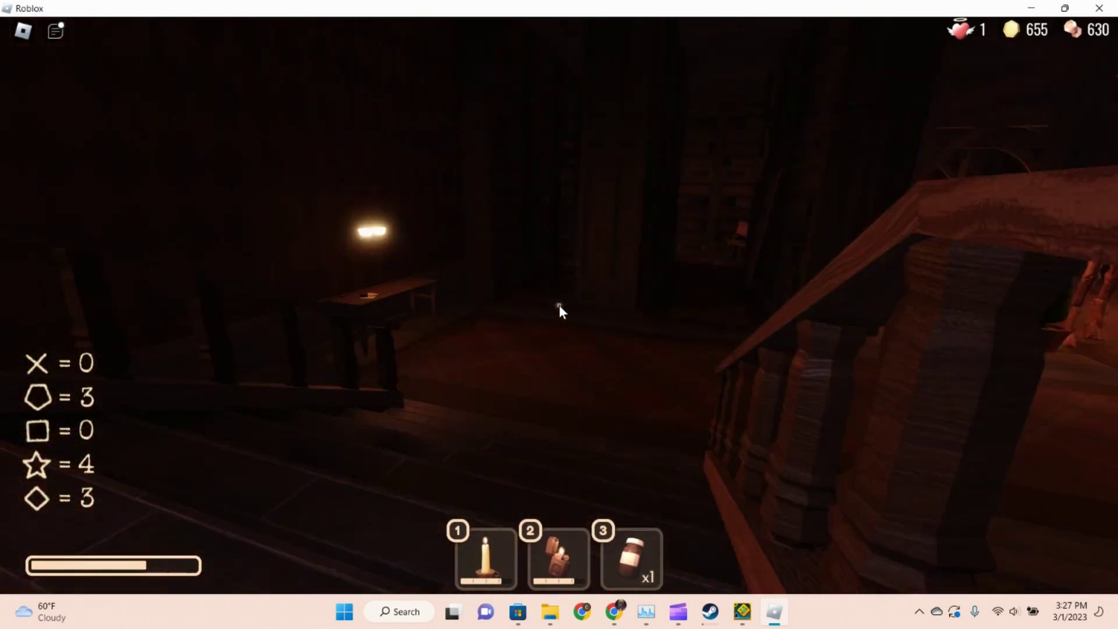
{"action": "key", "text": "w"}
{"action": "key", "text": "w"}
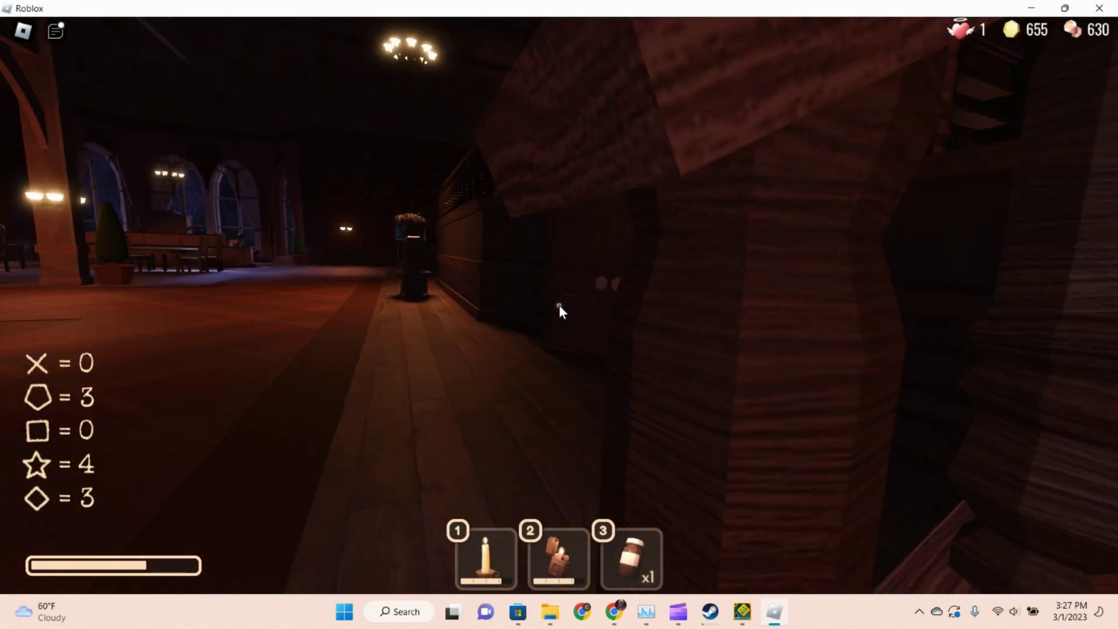
Step: Cross the long hall to the counter by the typewriter and take the paper hint
{"action": "key", "text": "Caps_Lock"}
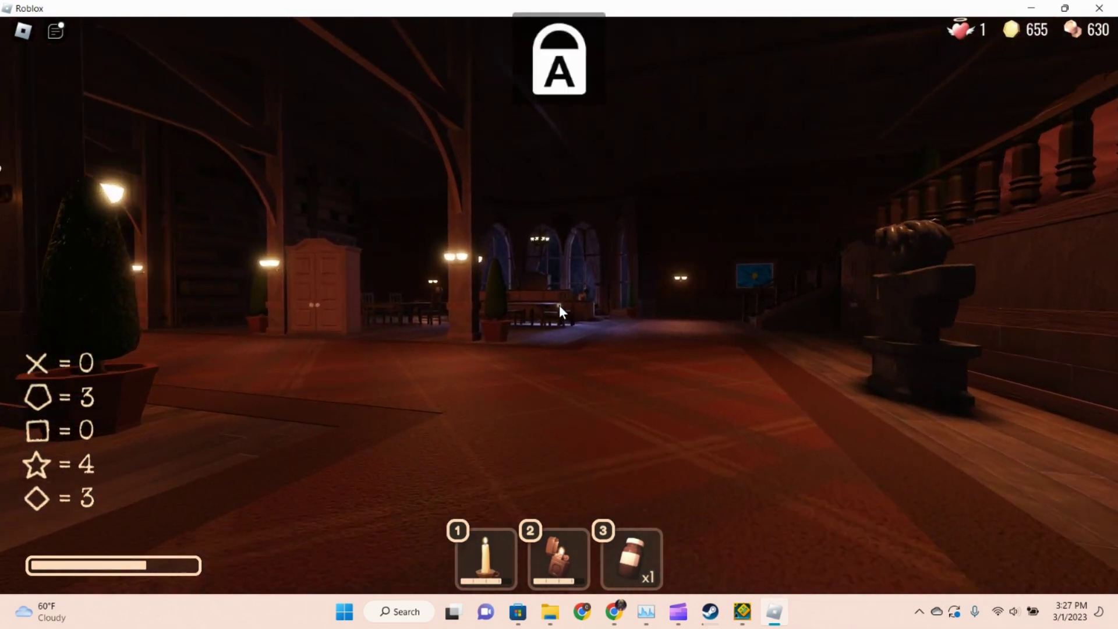
{"action": "key", "text": "Caps_Lock"}
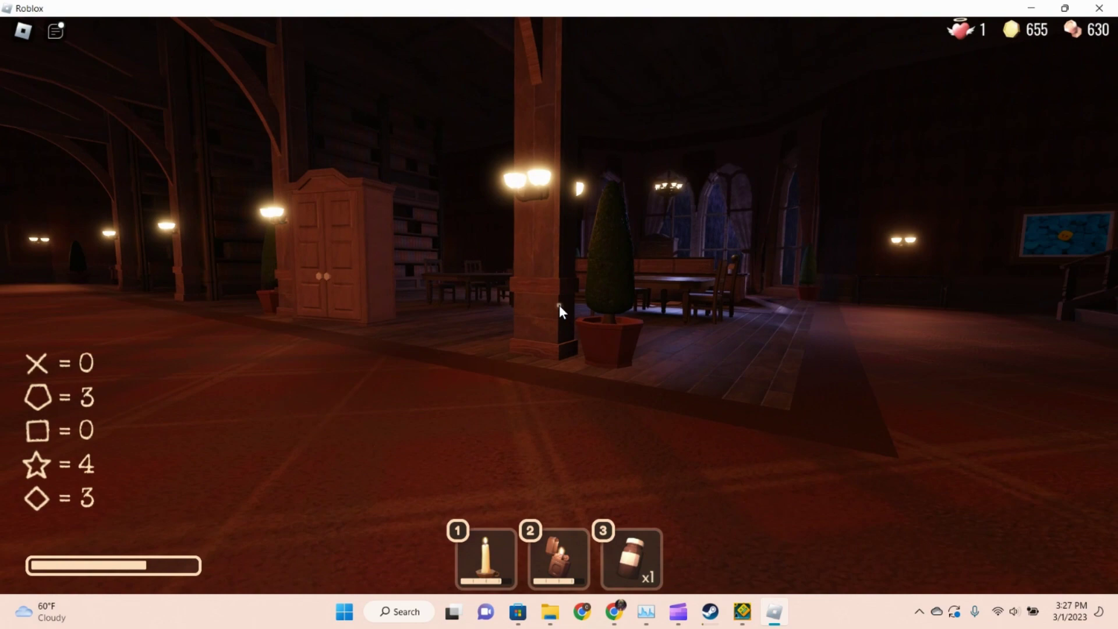
{"action": "key", "text": "w"}
{"action": "key", "text": "w"}
{"action": "key", "text": "w"}
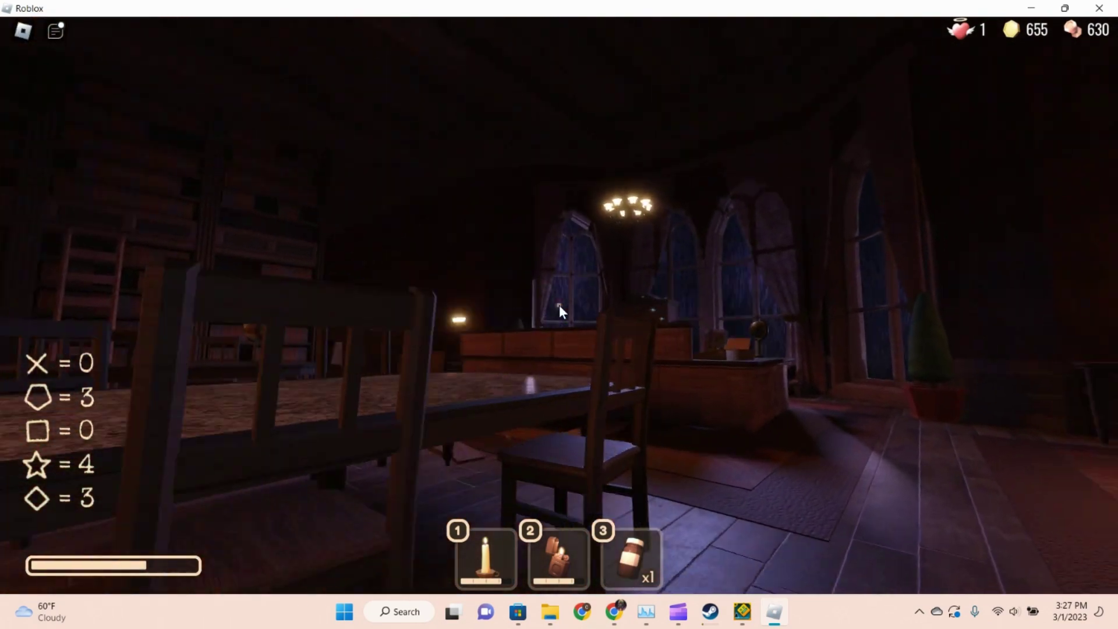
{"action": "key", "text": "w"}
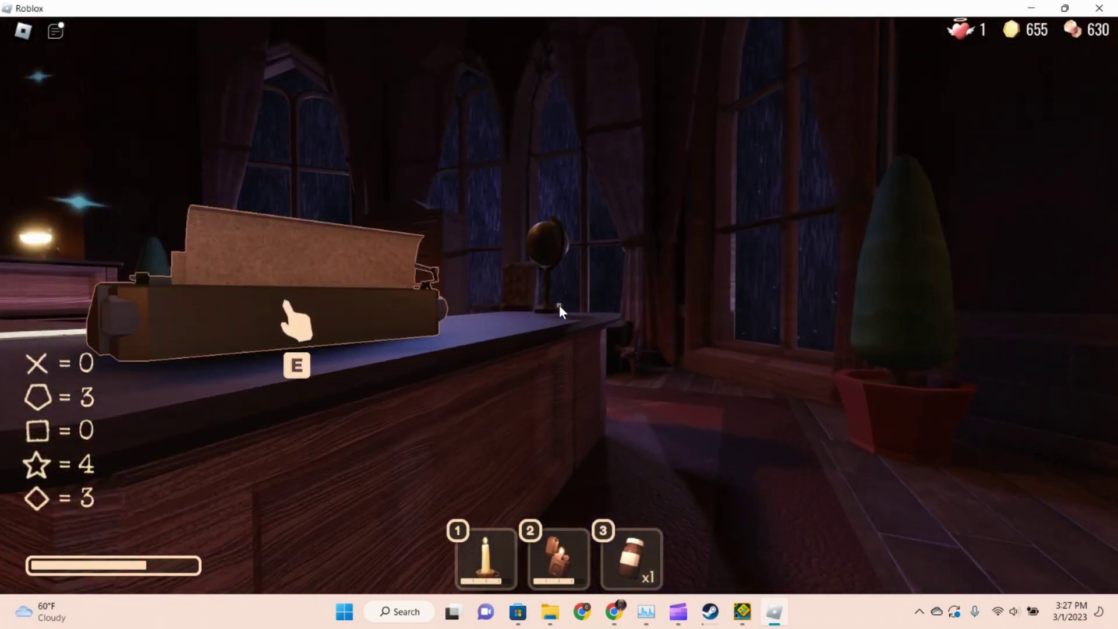
{"action": "key", "text": "w"}
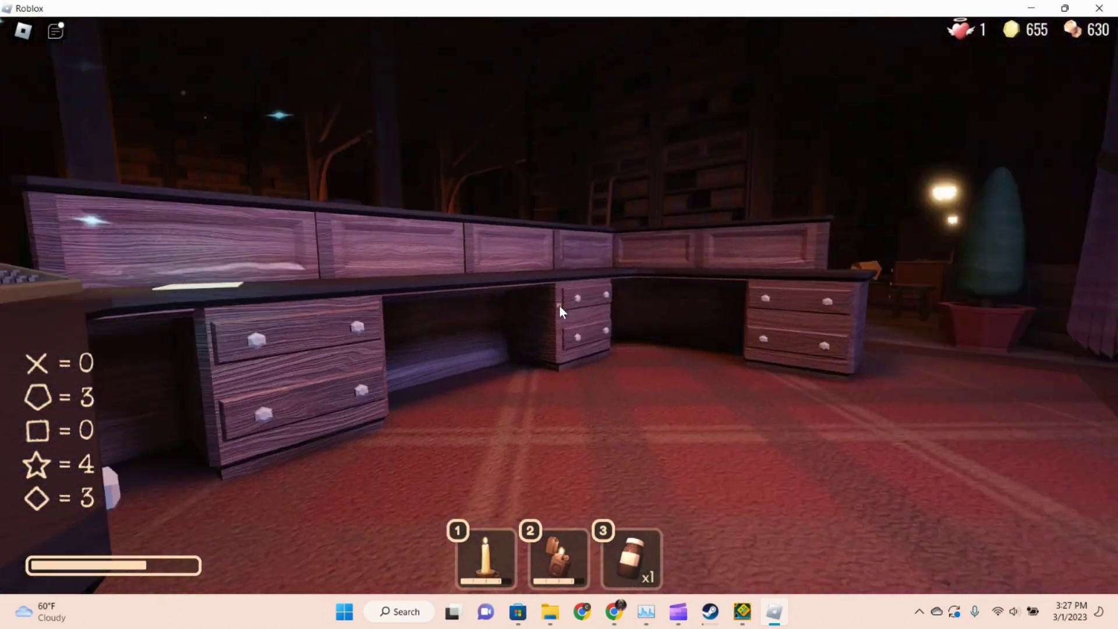
{"action": "key", "text": "e"}
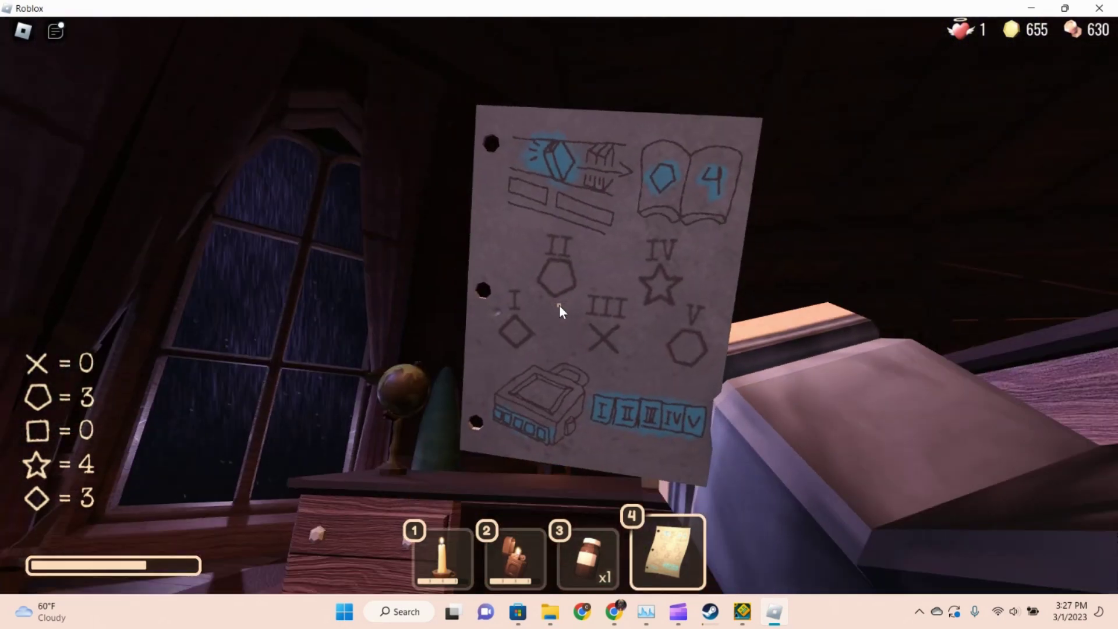
Step: Put the paper away and walk from the desk across the library to the globe table
{"action": "key", "text": "4"}
{"action": "key", "text": "s"}
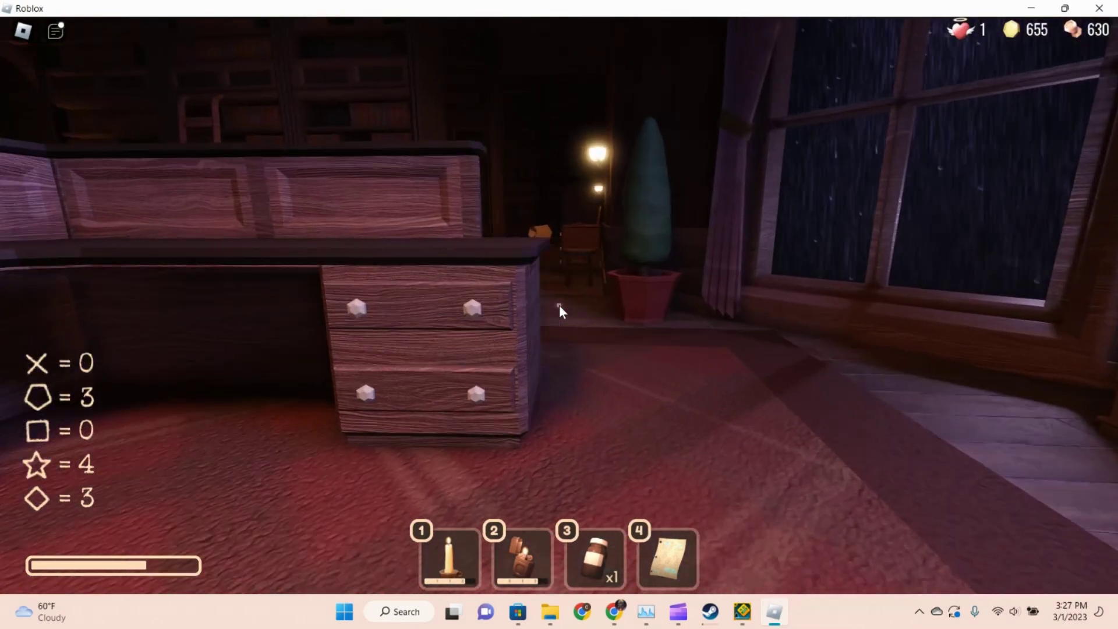
{"action": "key", "text": "w"}
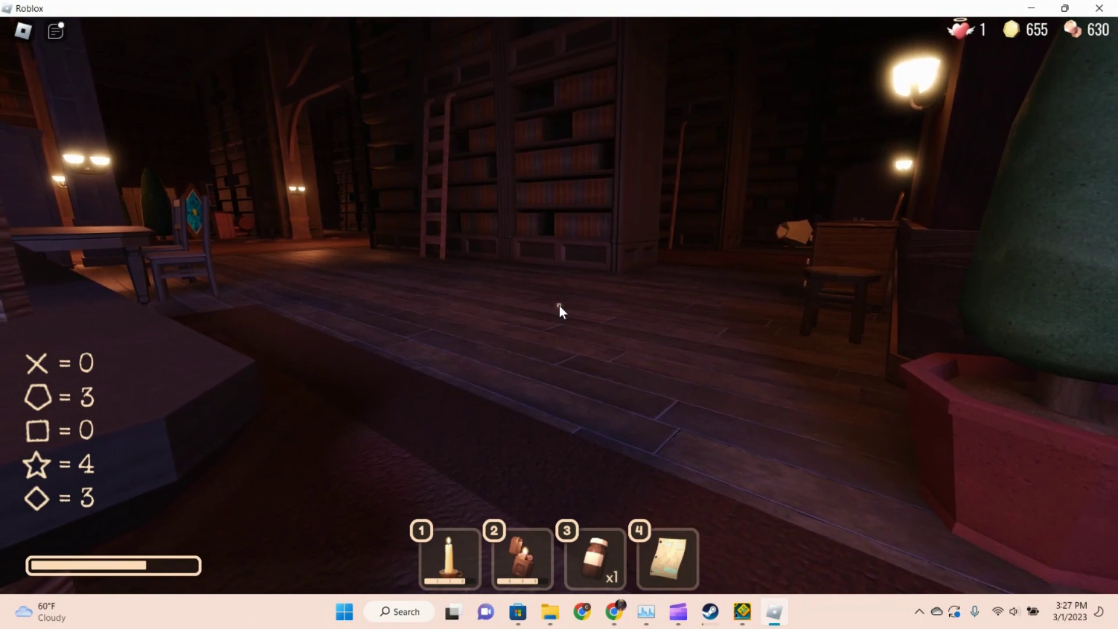
{"action": "key", "text": "w"}
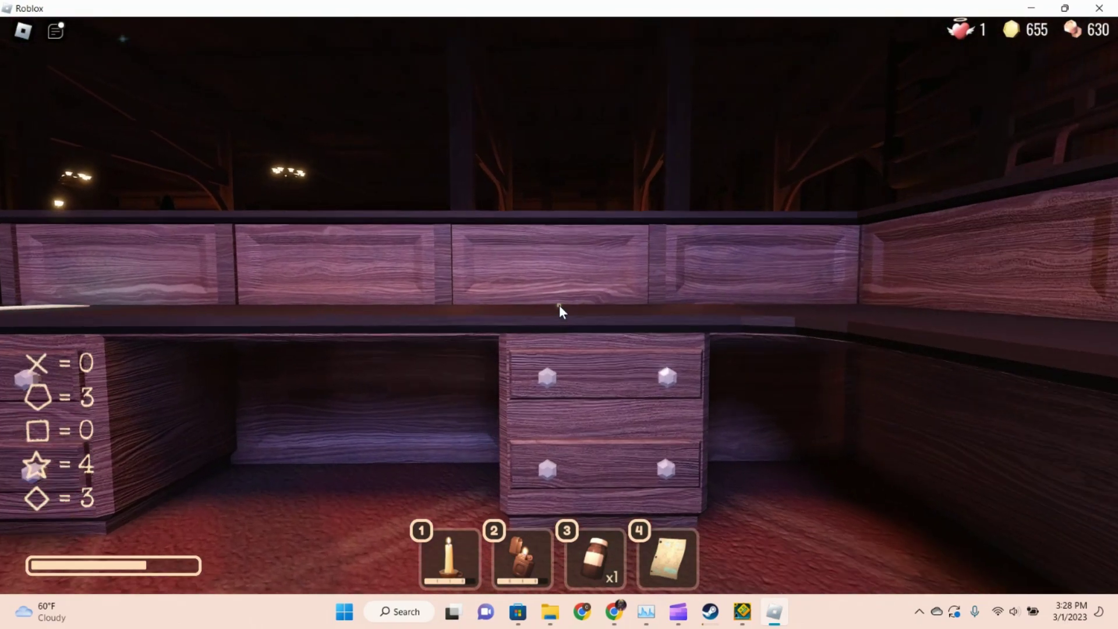
{"action": "key", "text": "w"}
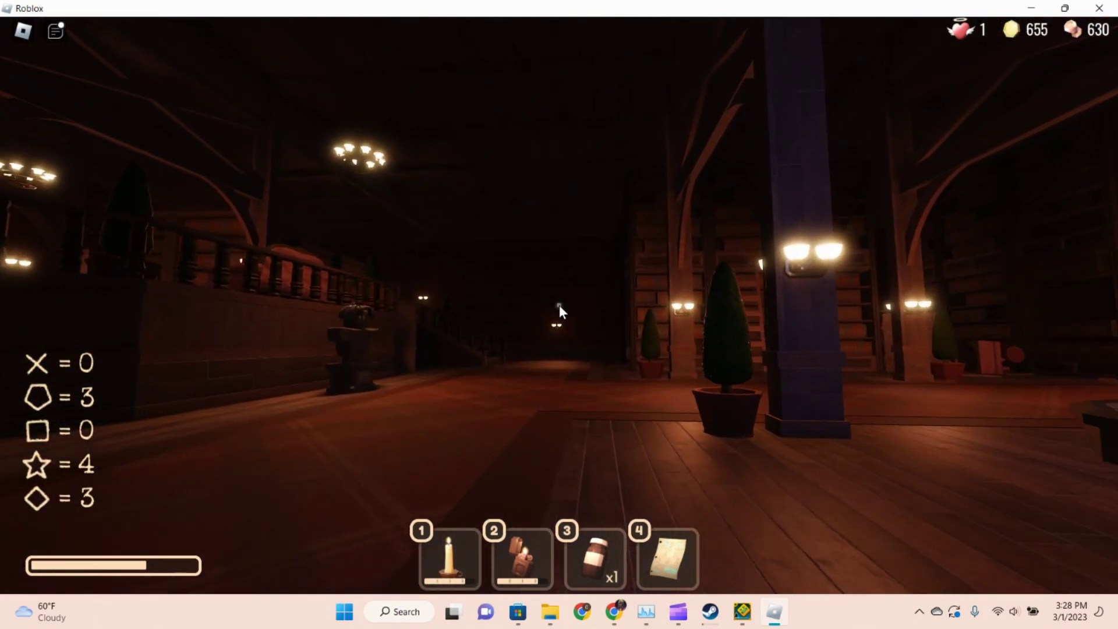
{"action": "key", "text": "w"}
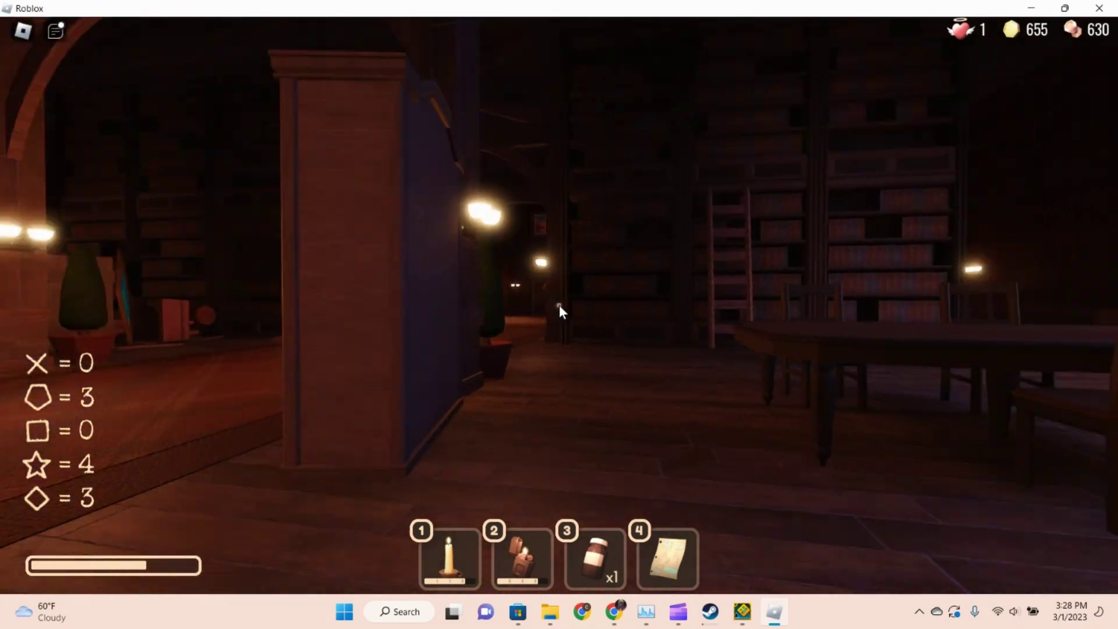
{"action": "key", "text": "w"}
{"action": "key", "text": "w"}
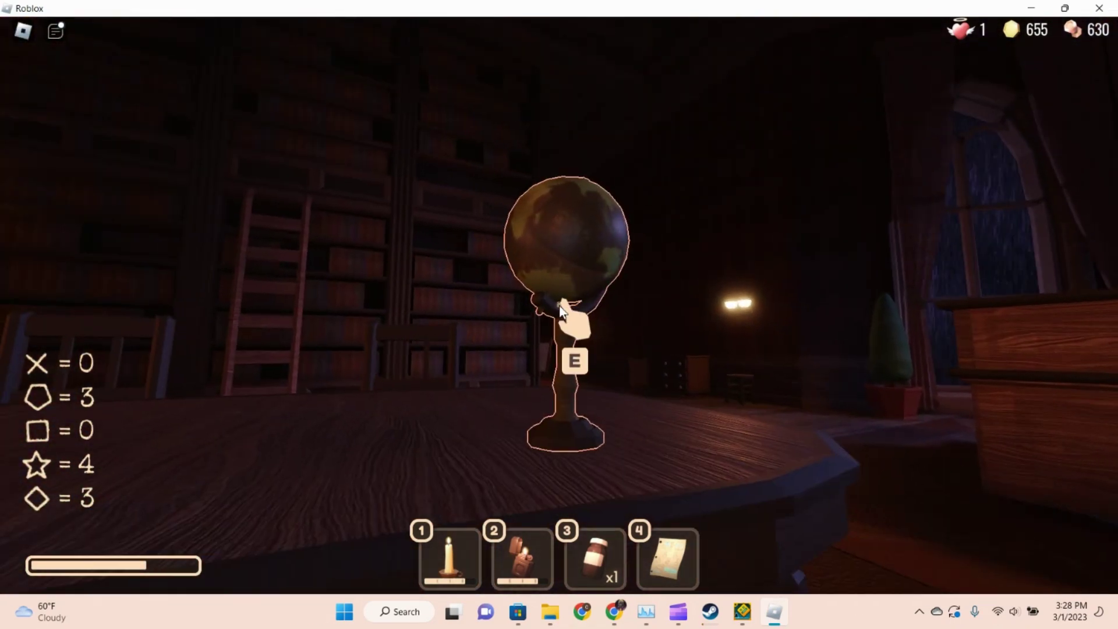
Step: Walk along the marble table past the globe and down the ladder aisle
{"action": "key", "text": "w"}
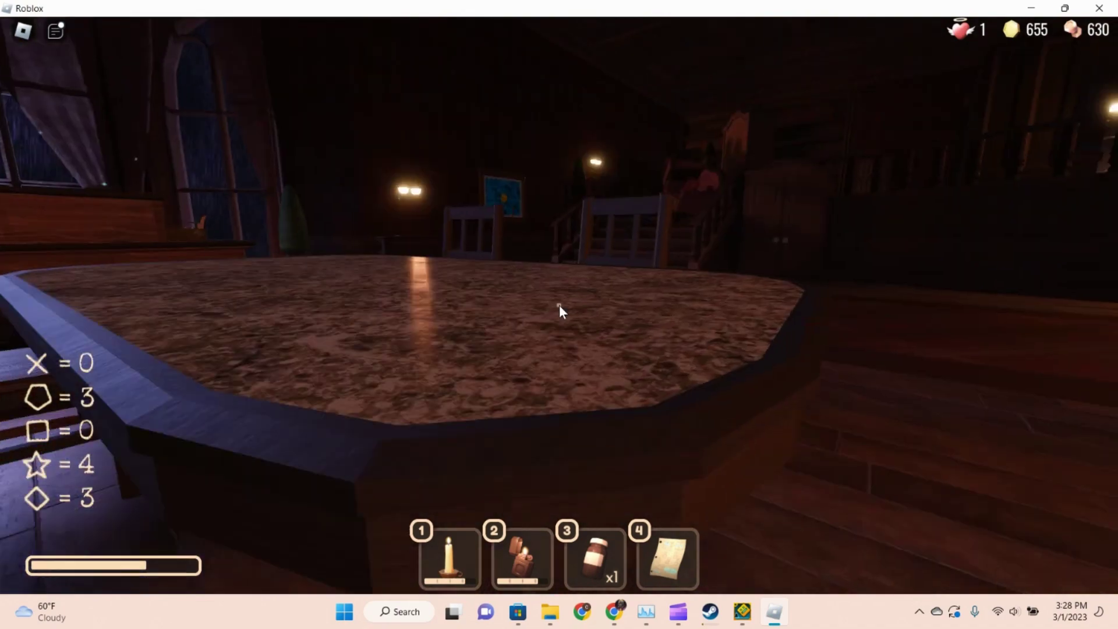
{"action": "key", "text": "w"}
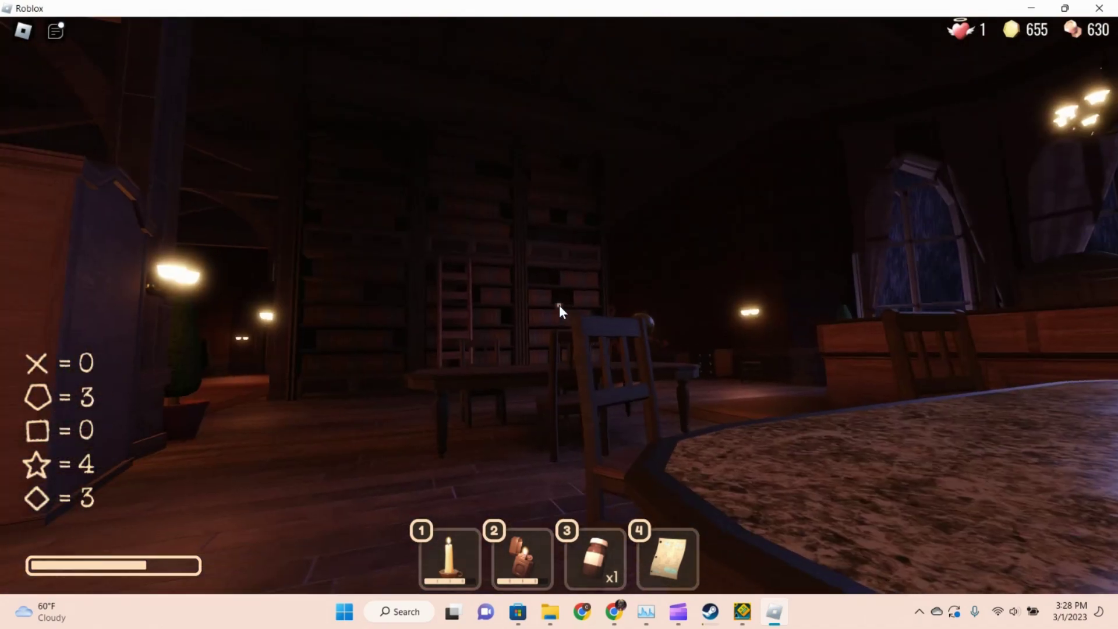
{"action": "key", "text": "w"}
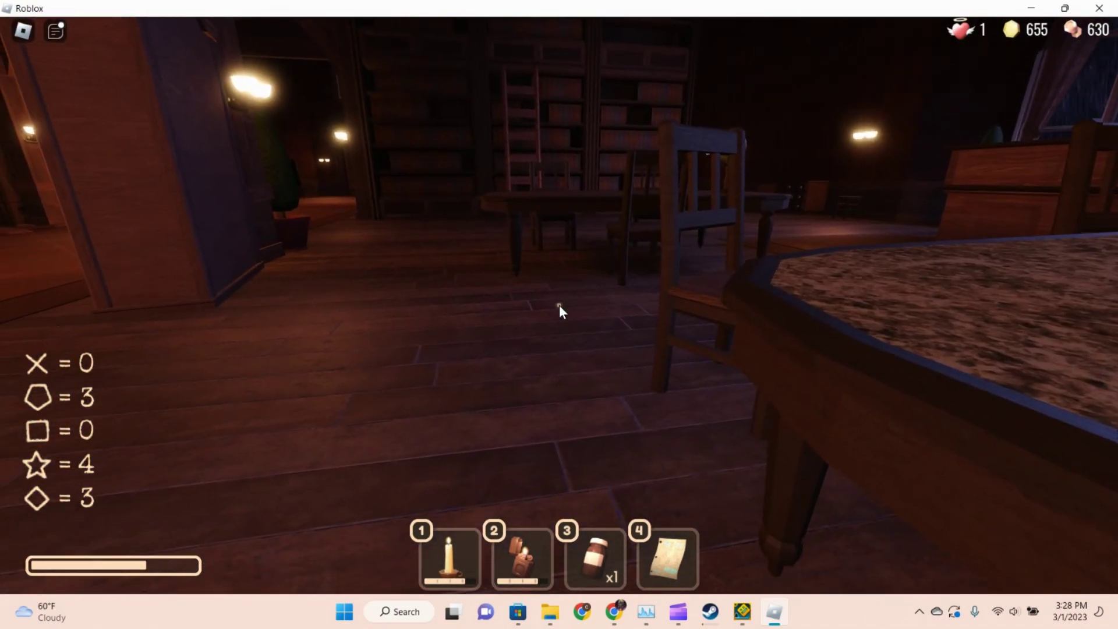
{"action": "key", "text": "w"}
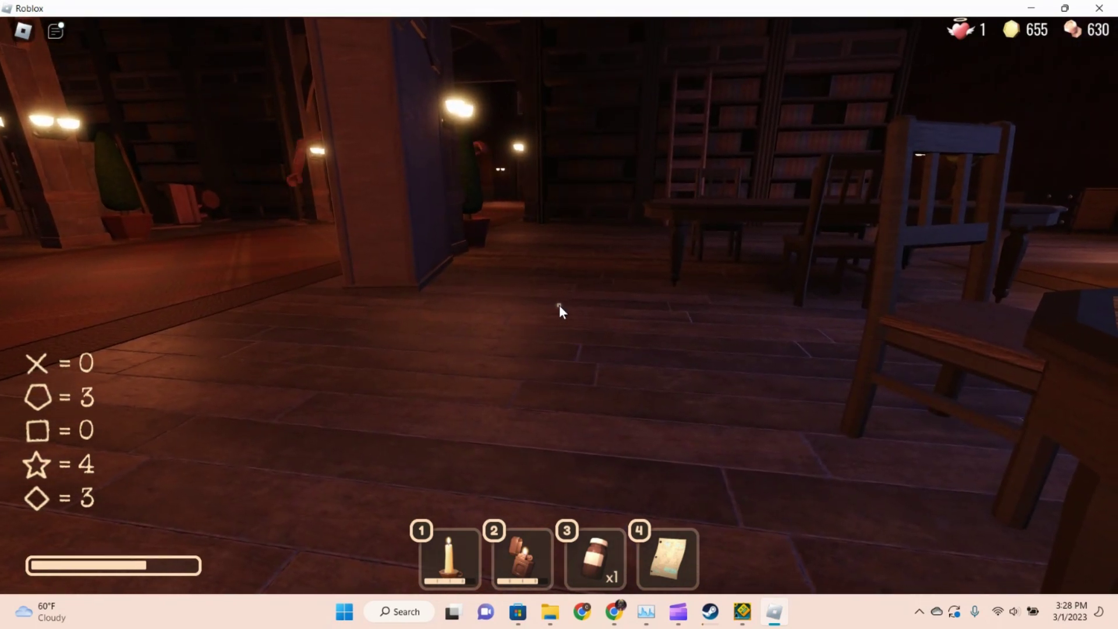
{"action": "key", "text": "w"}
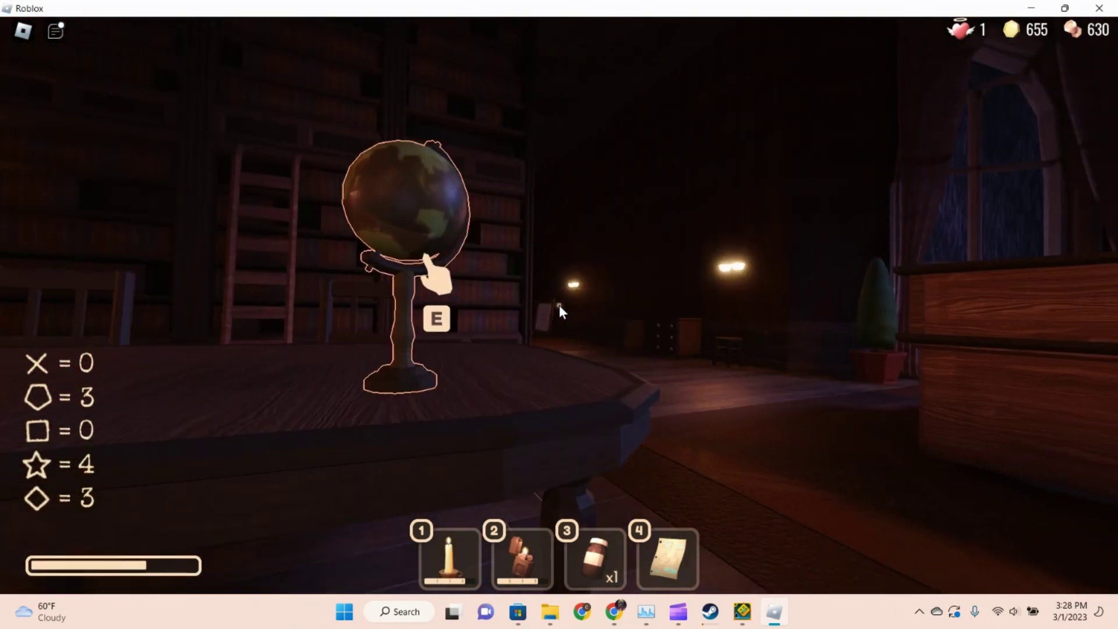
{"action": "key", "text": "s"}
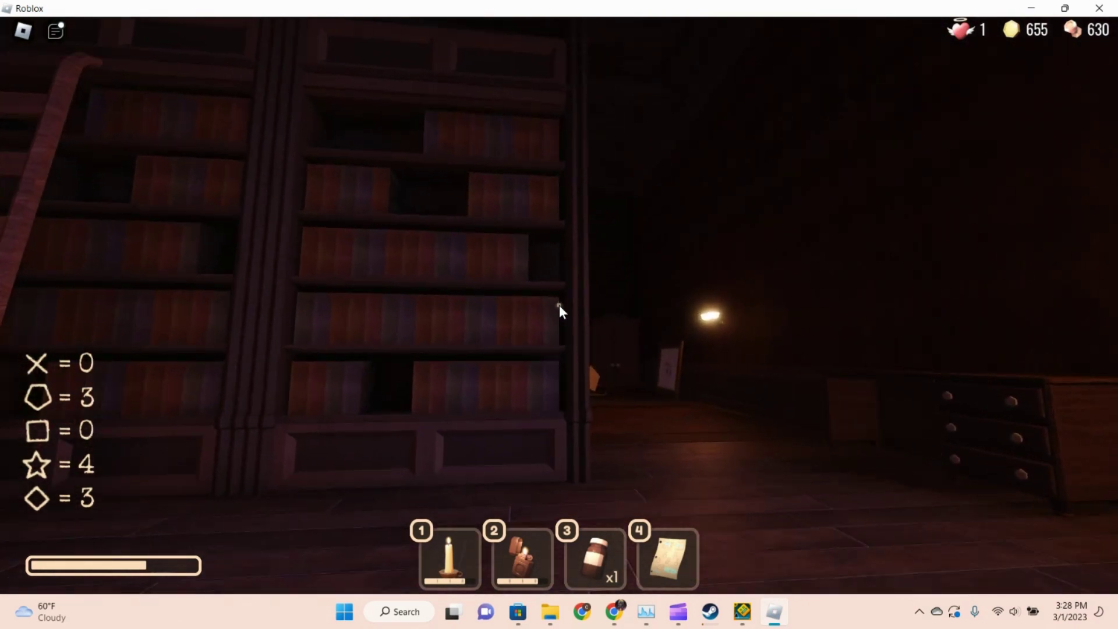
{"action": "key", "text": "w"}
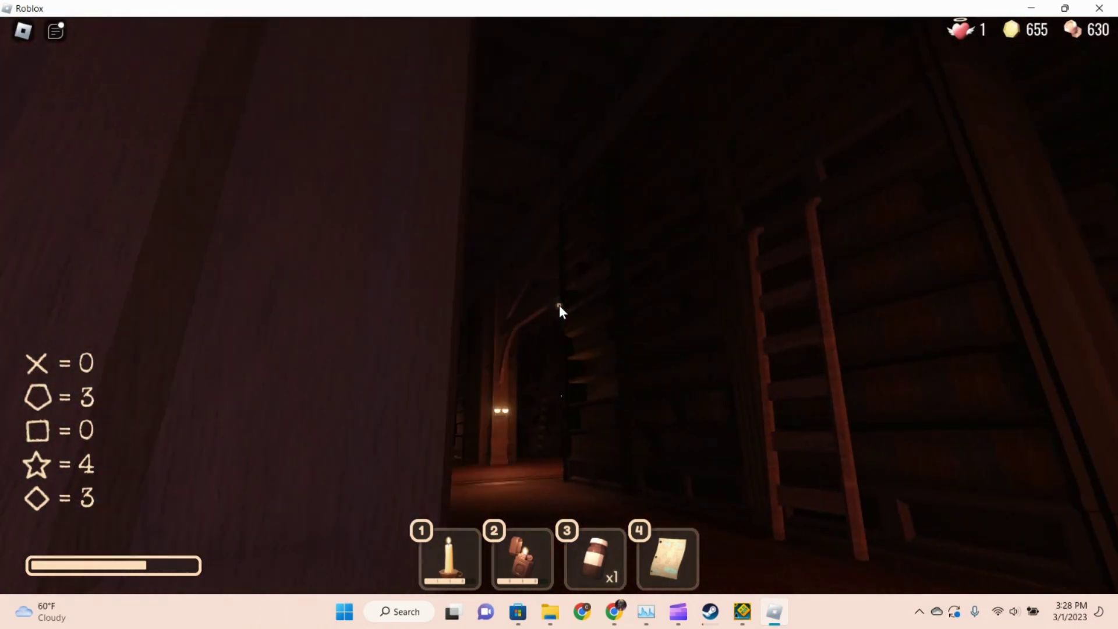
{"action": "key", "text": "w"}
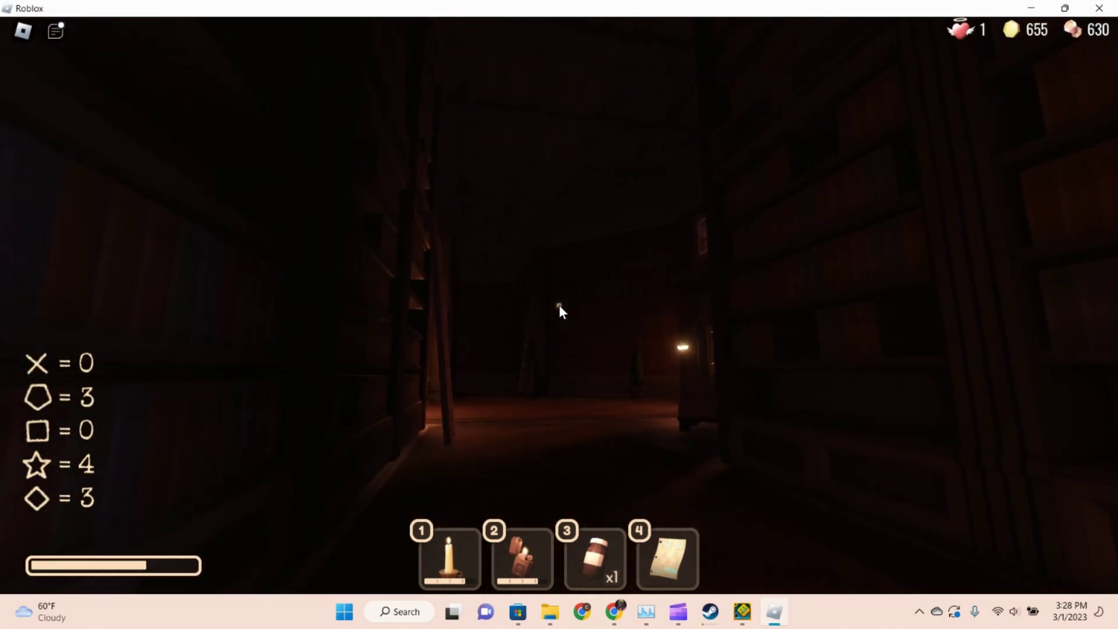
Step: Take out and stow the jar while walking into the large lit room
{"action": "key", "text": "w"}
{"action": "key", "text": "3"}
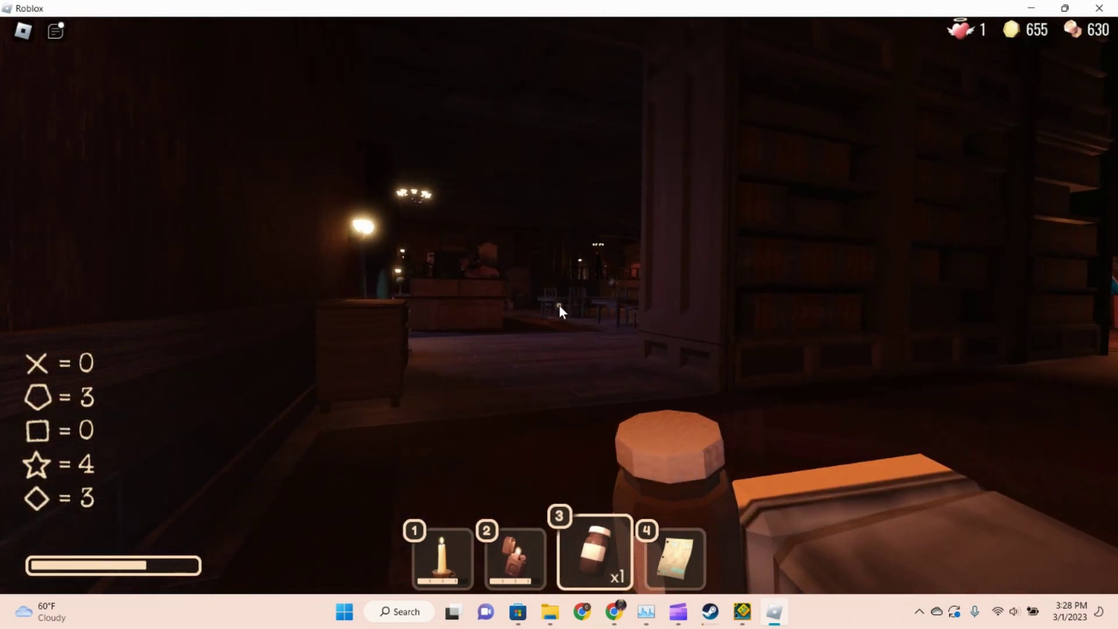
{"action": "key", "text": "3"}
{"action": "key", "text": "w"}
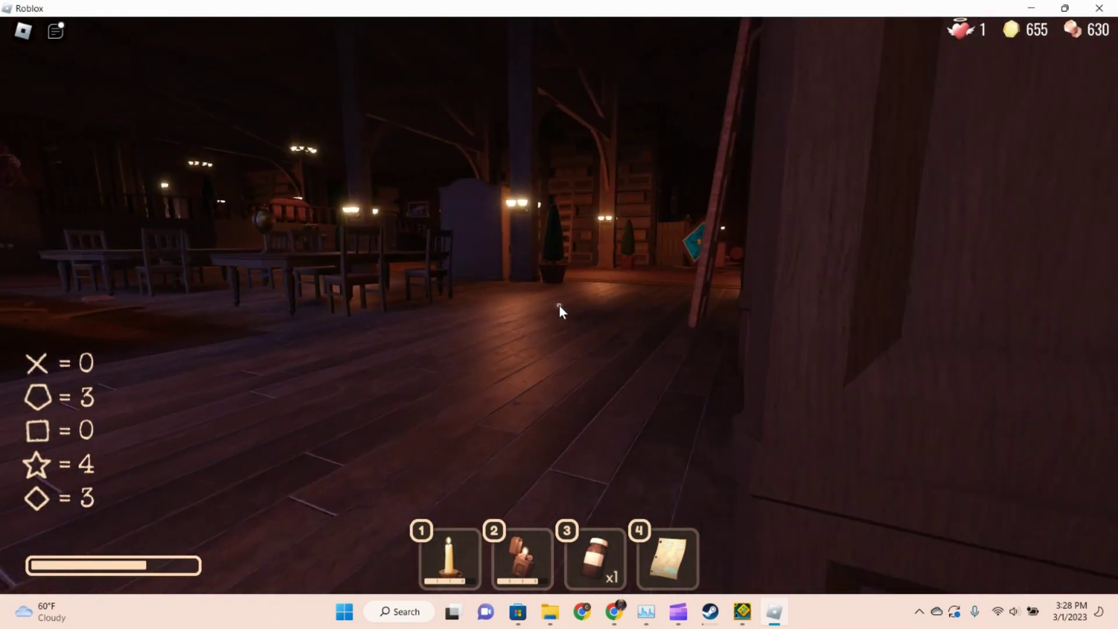
{"action": "key", "text": "w"}
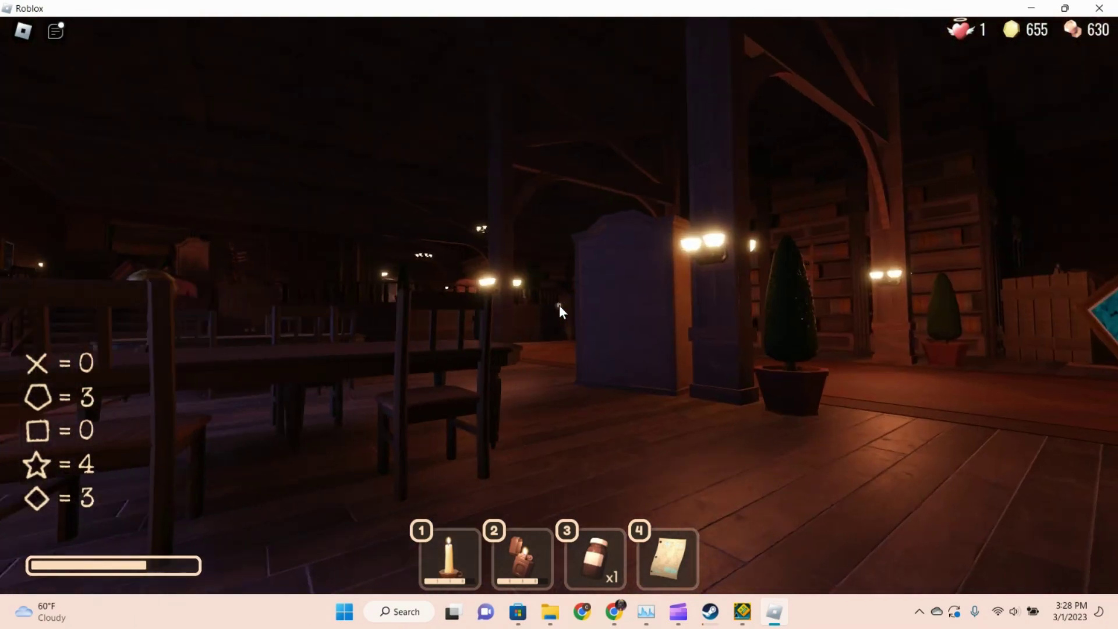
{"action": "key", "text": "w"}
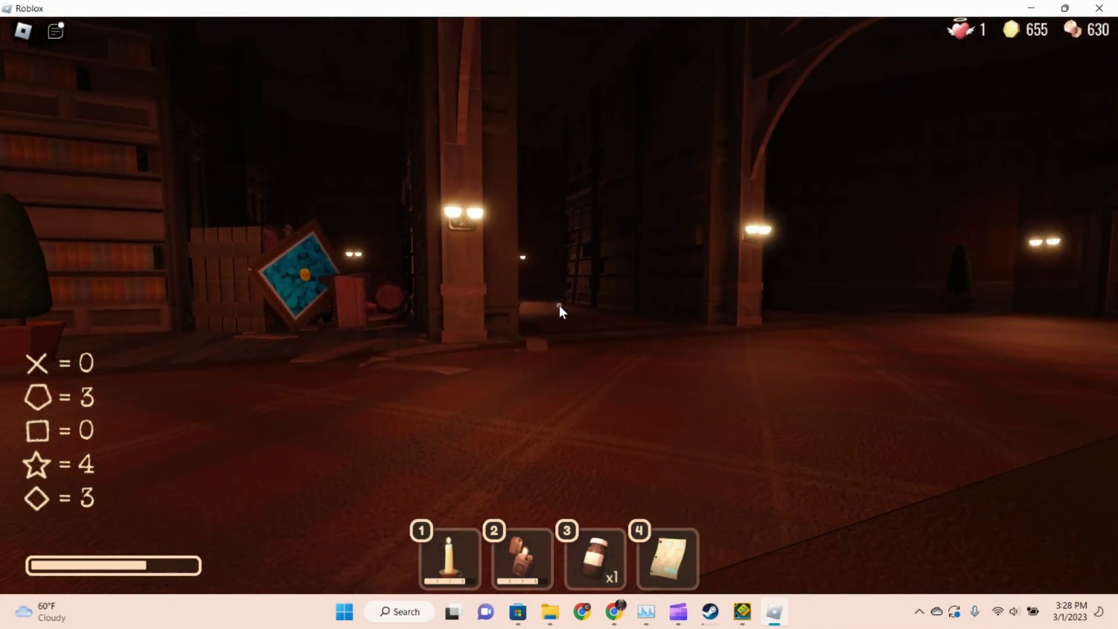
{"action": "key", "text": "w"}
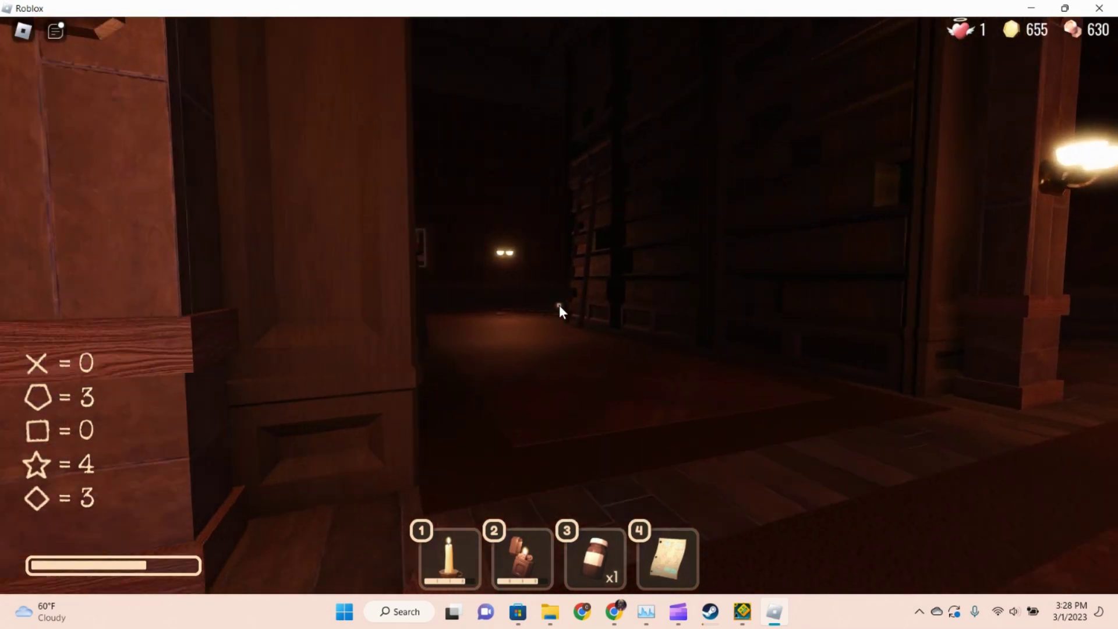
Step: Walk through the bookshelf aisles and arched hall toward the wardrobe
{"action": "key", "text": "w"}
{"action": "key", "text": "w"}
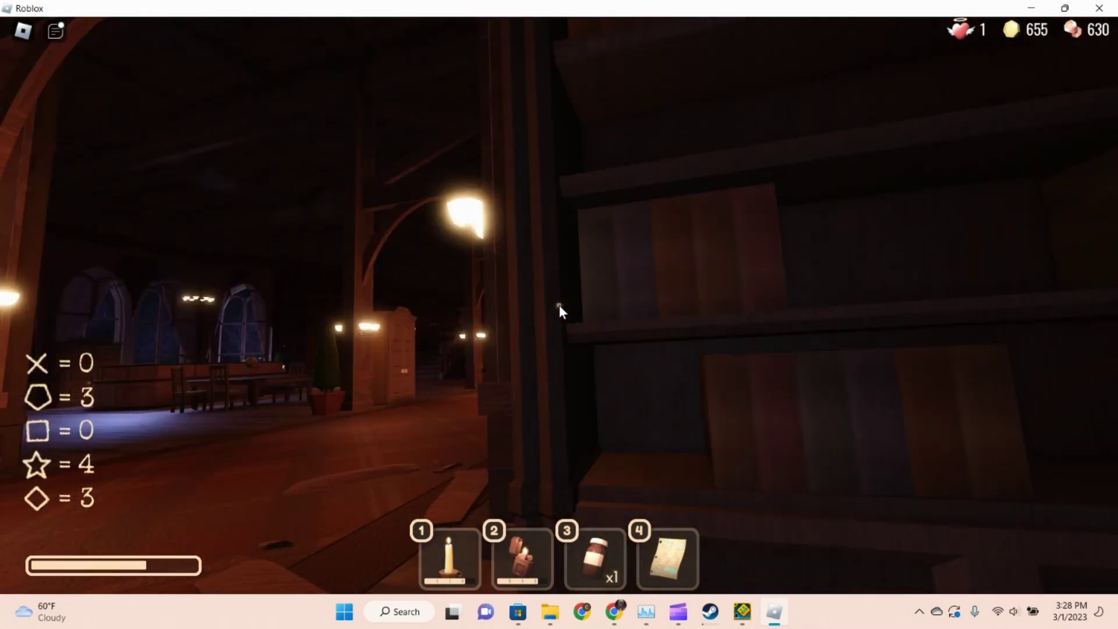
{"action": "key", "text": "w"}
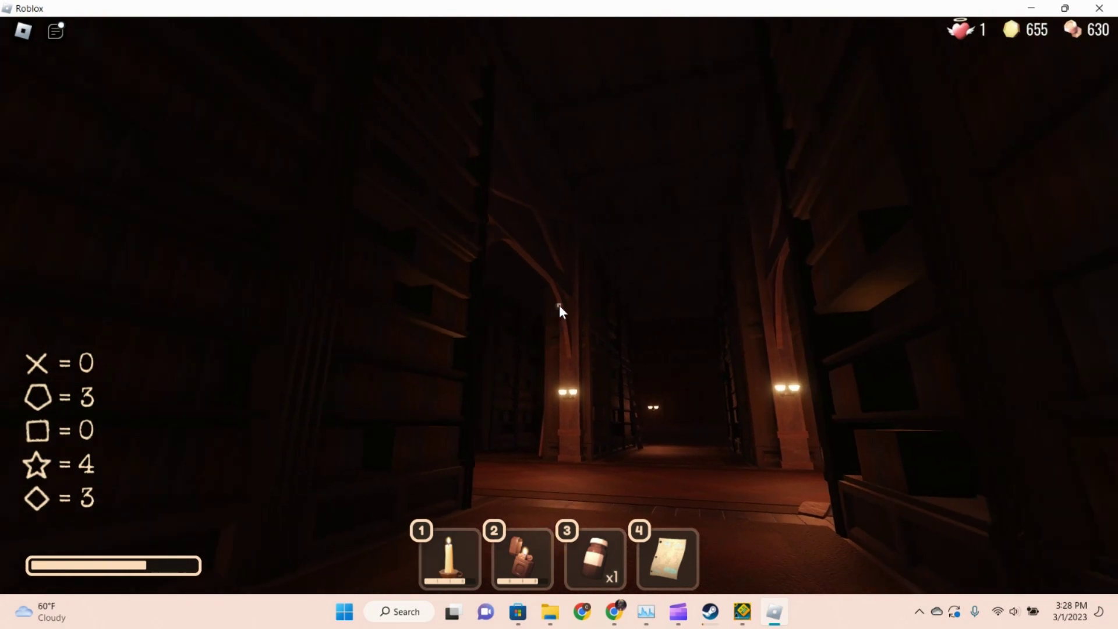
{"action": "key", "text": "w"}
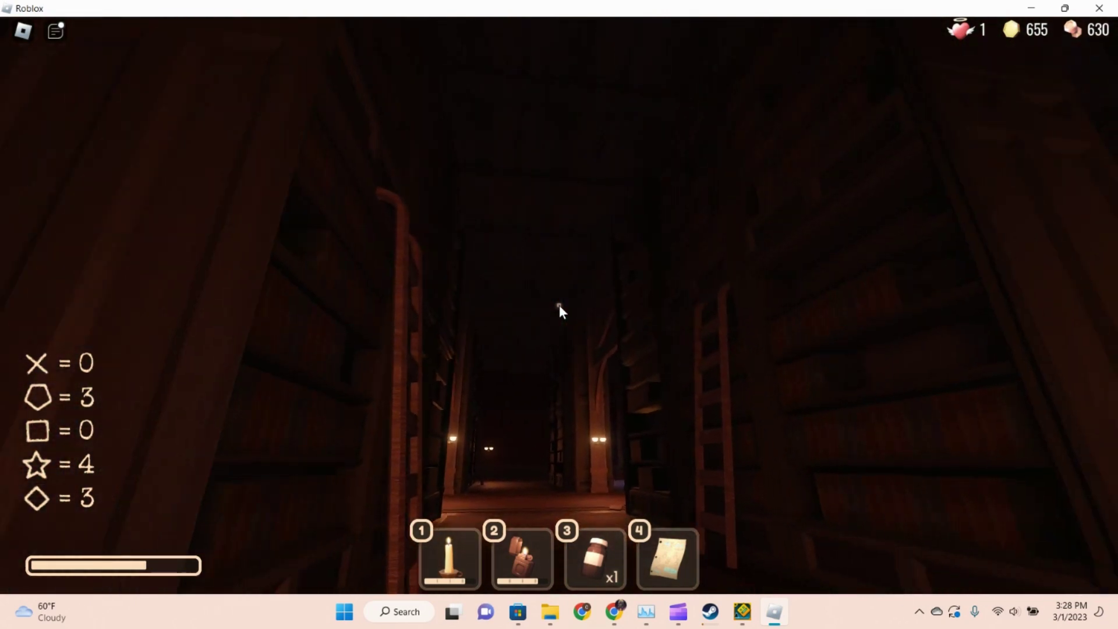
{"action": "key", "text": "w"}
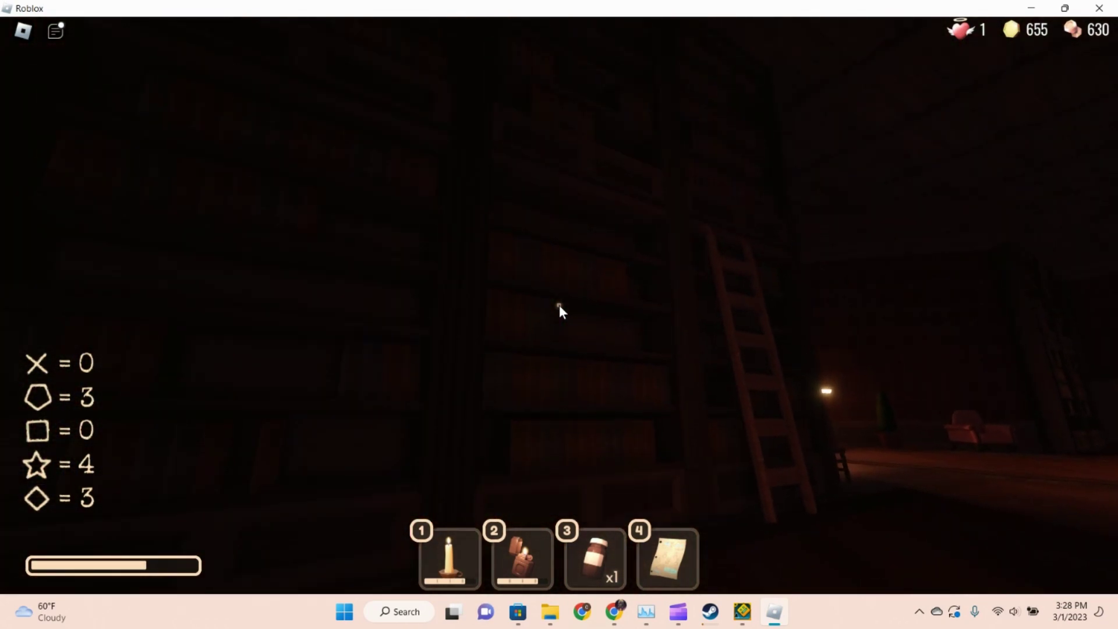
{"action": "key", "text": "w"}
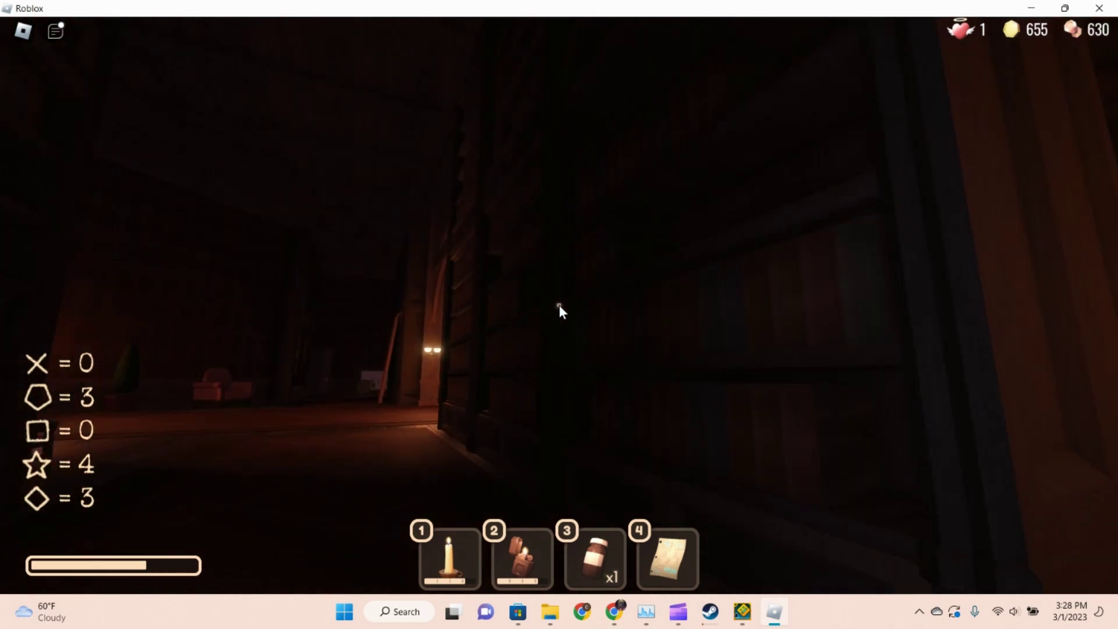
{"action": "key", "text": "w"}
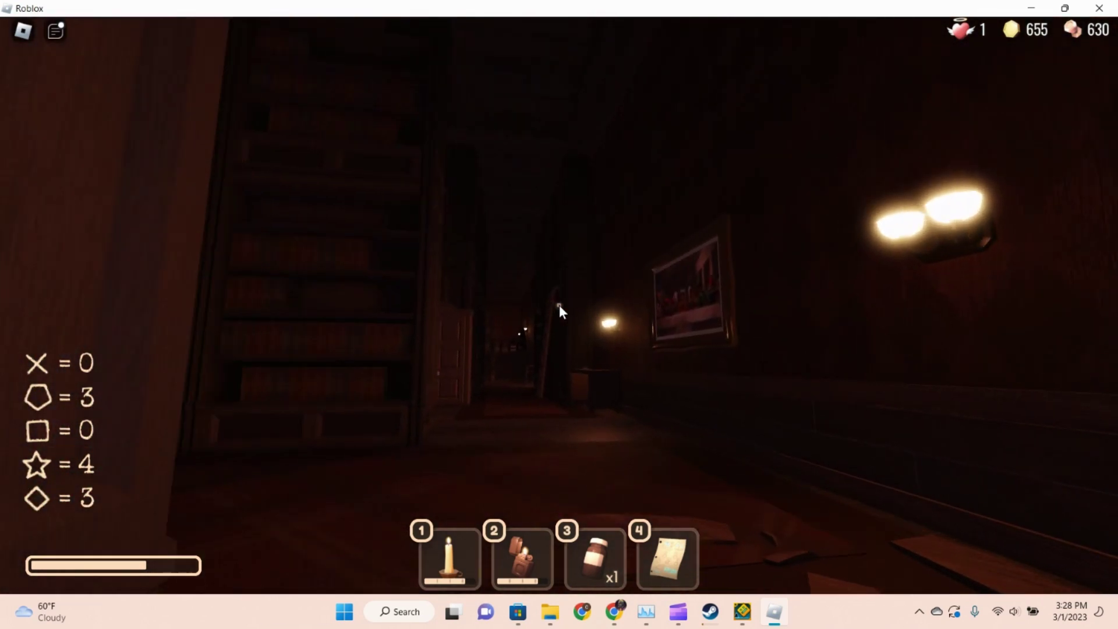
{"action": "key", "text": "Caps_Lock"}
{"action": "key", "text": "Caps_Lock"}
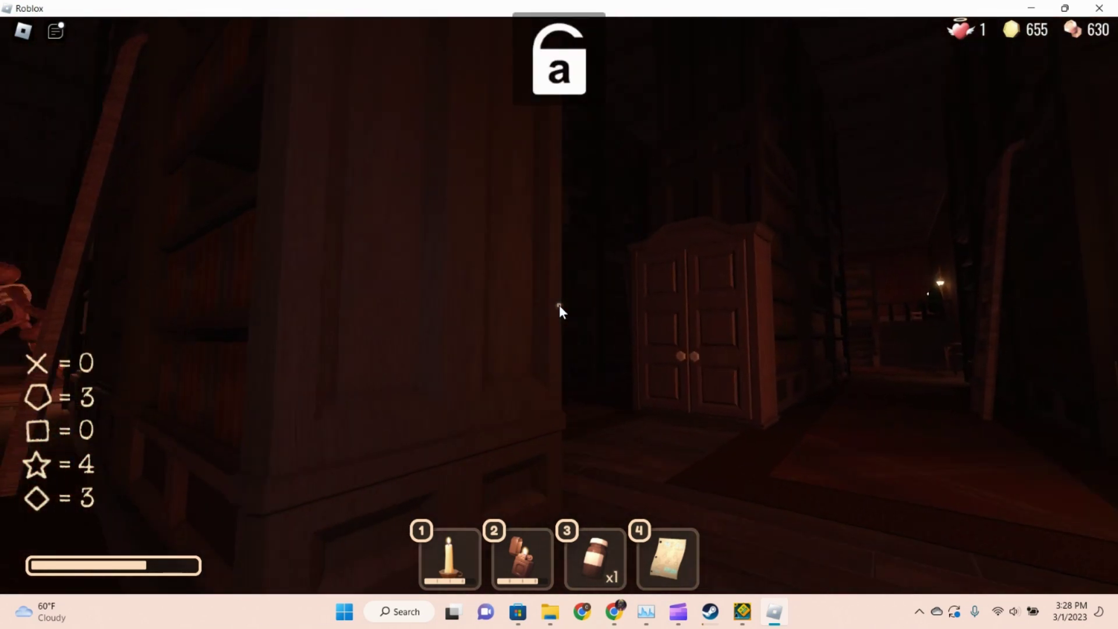
Step: Walk past the wardrobe and door into the shelf aisle, then put the bottle away
{"action": "key", "text": "w"}
{"action": "key", "text": "w"}
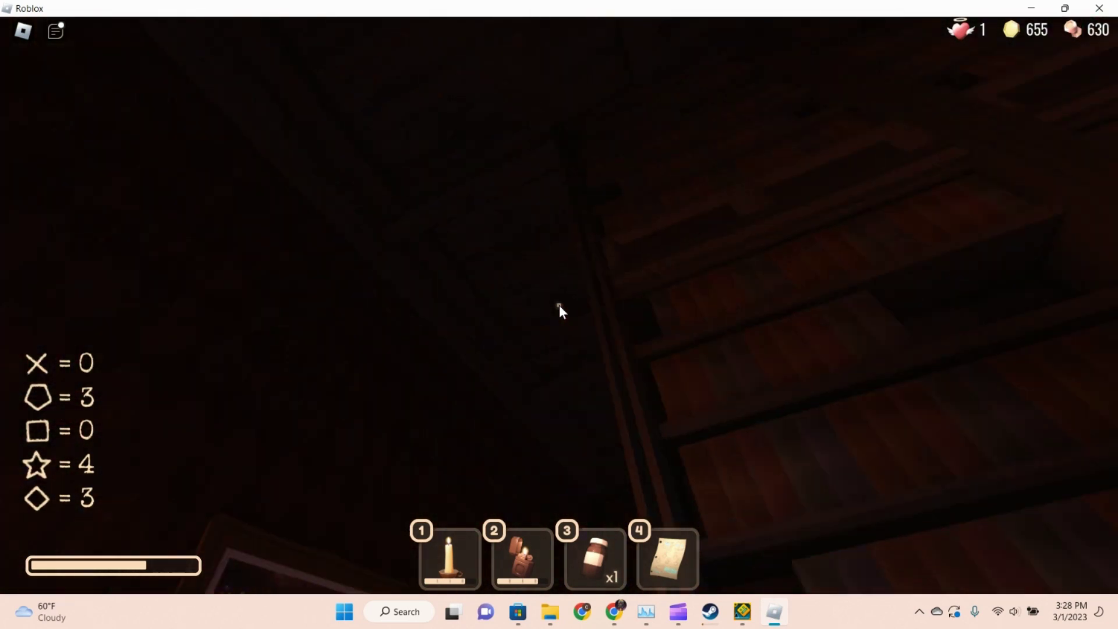
{"action": "key", "text": "s"}
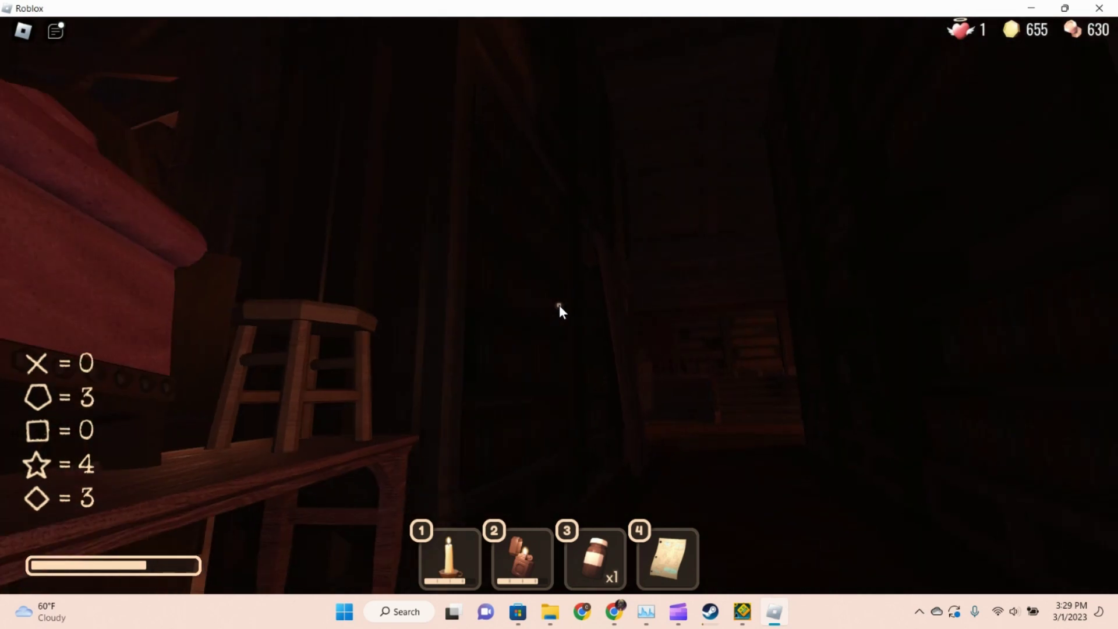
{"action": "key", "text": "w"}
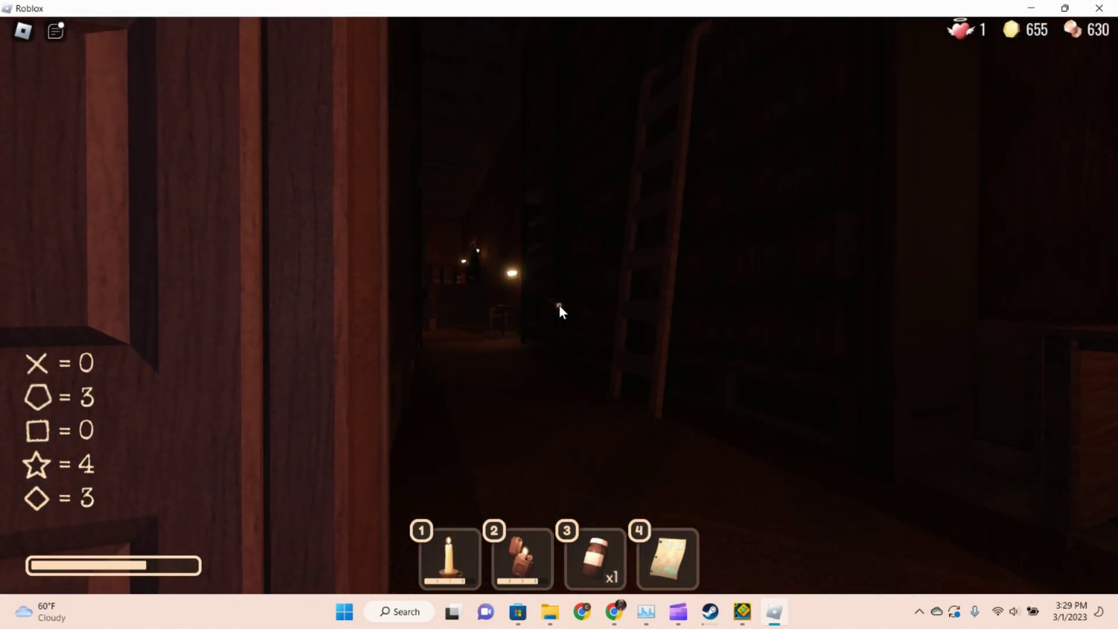
{"action": "key", "text": "w"}
{"action": "key", "text": "w"}
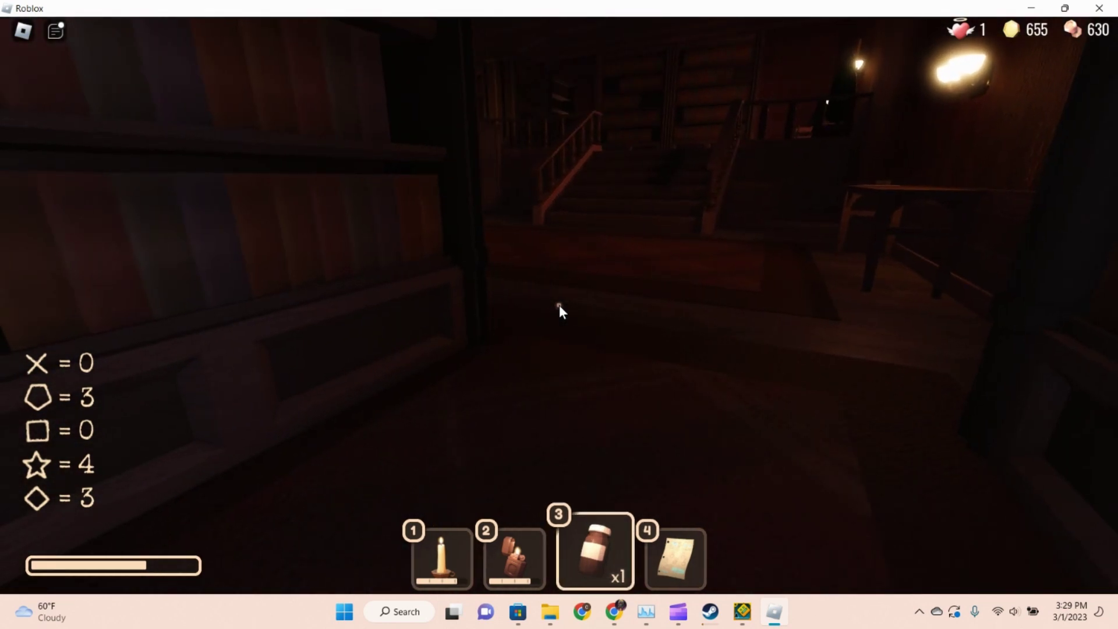
{"action": "key", "text": "3"}
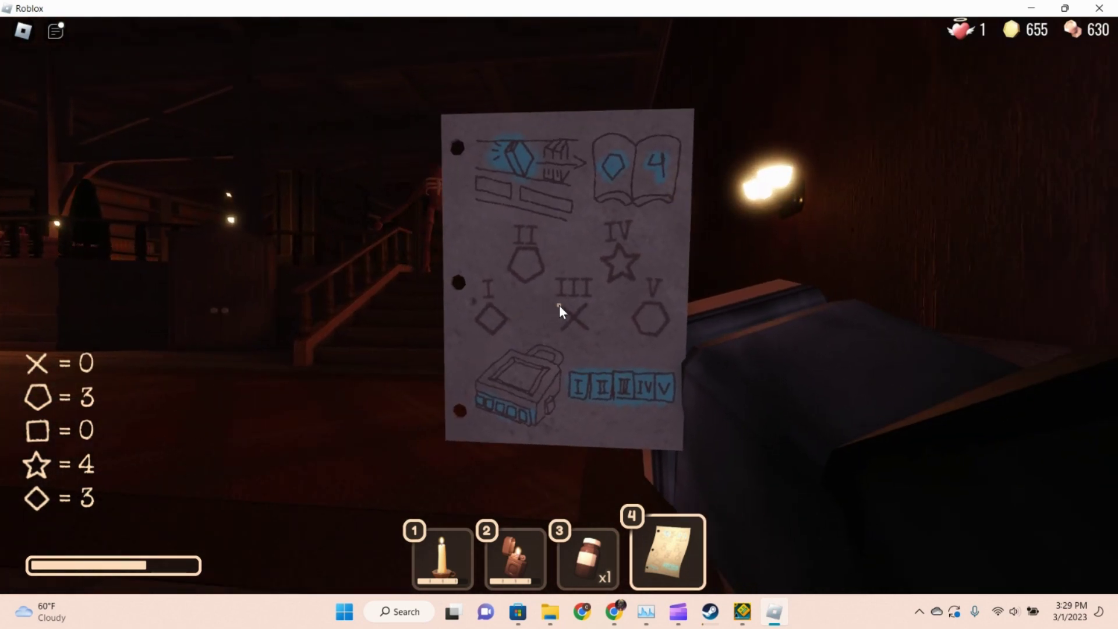
Step: Read the hint paper while walking past the shelves, armchair and bed, then stow it
{"action": "key", "text": "w"}
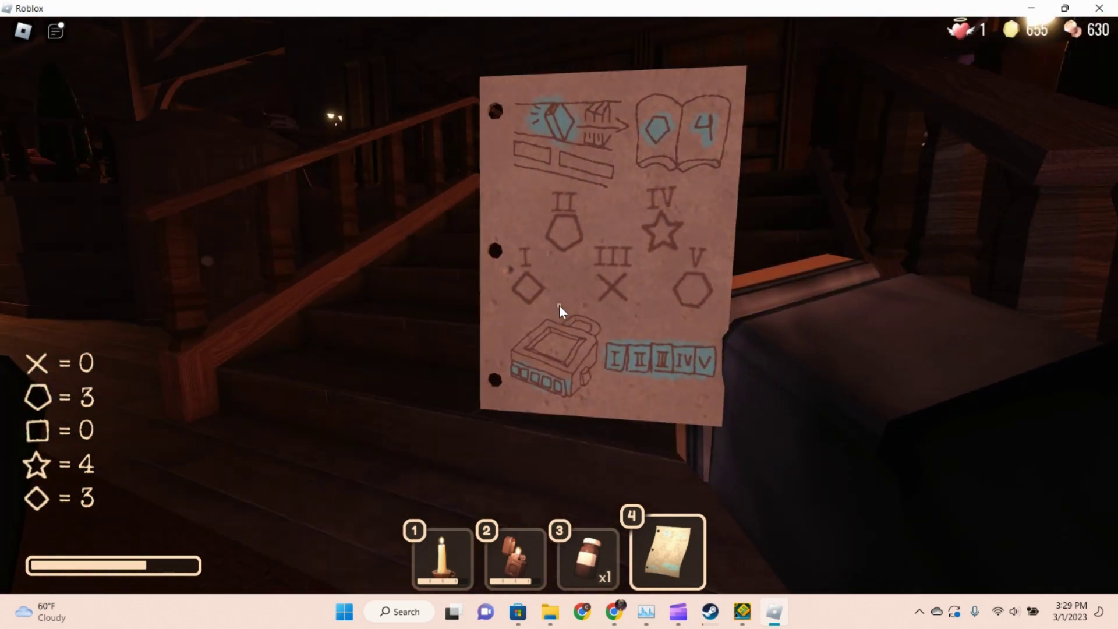
{"action": "key", "text": "w"}
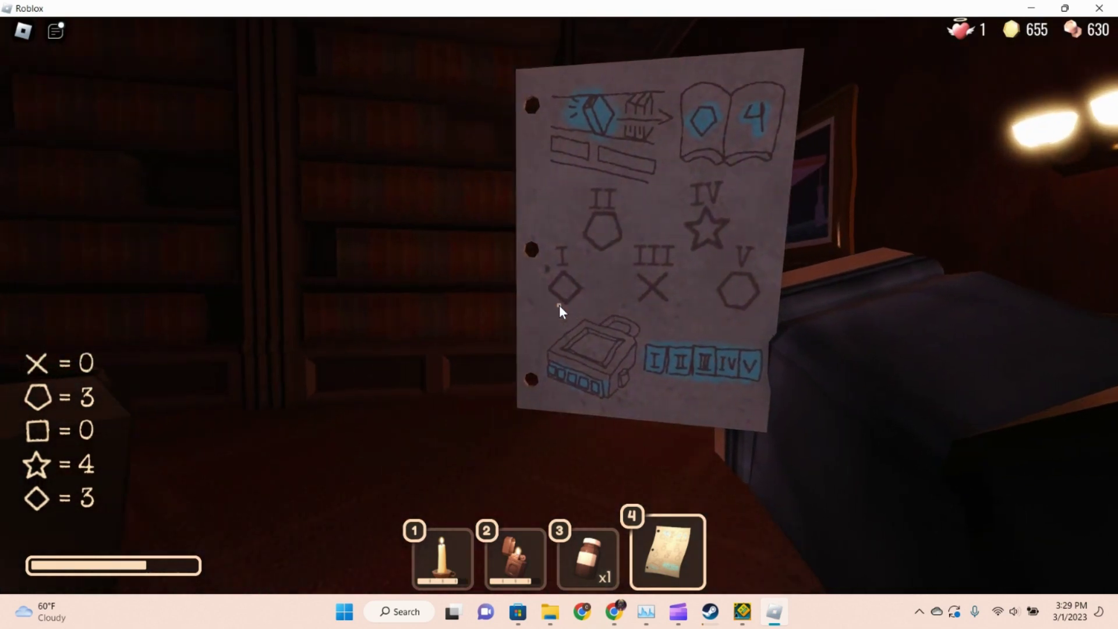
{"action": "key", "text": "d"}
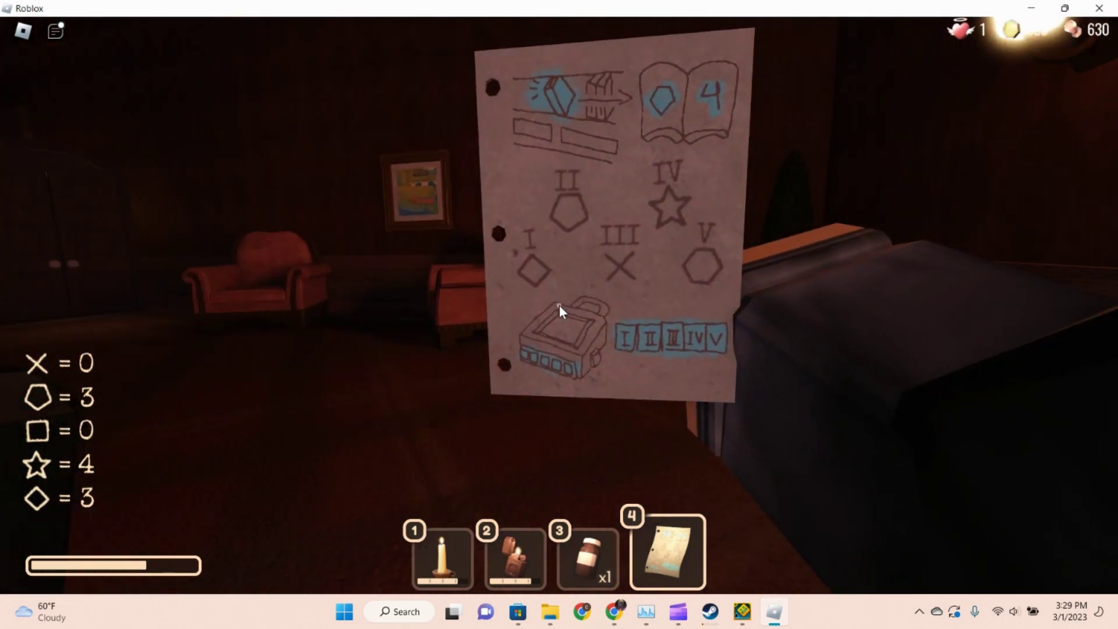
{"action": "key", "text": "w"}
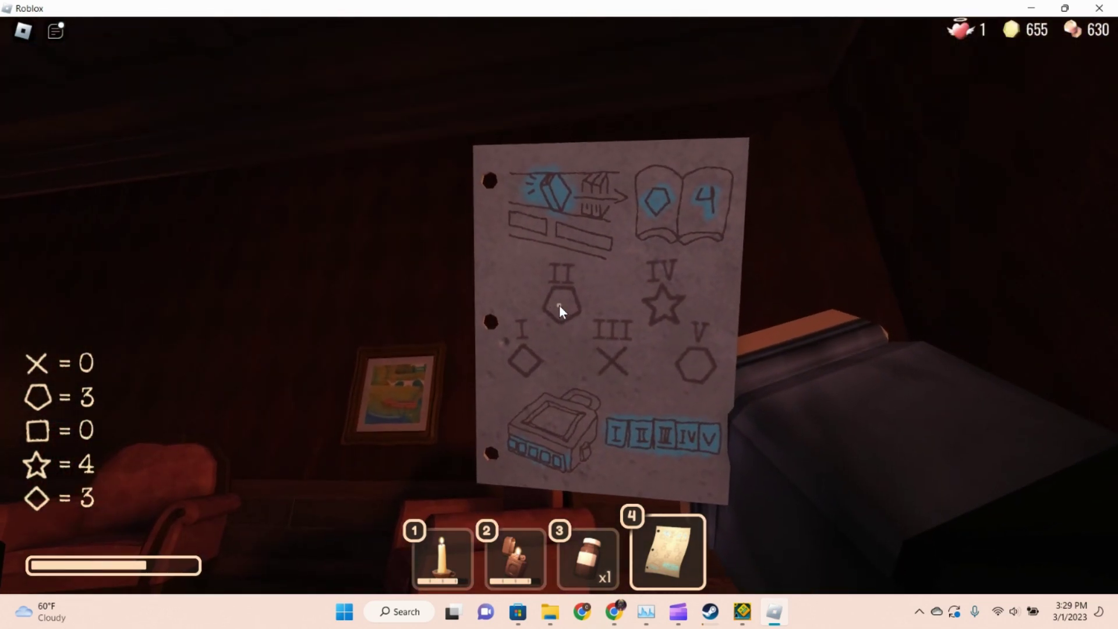
{"action": "key", "text": "w"}
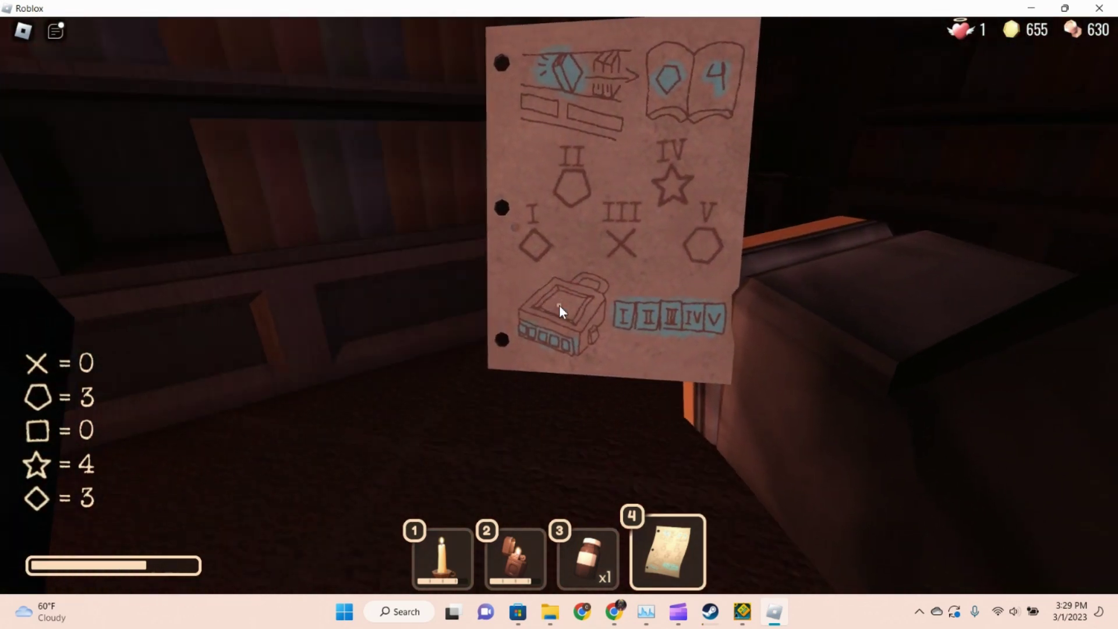
{"action": "key", "text": "4"}
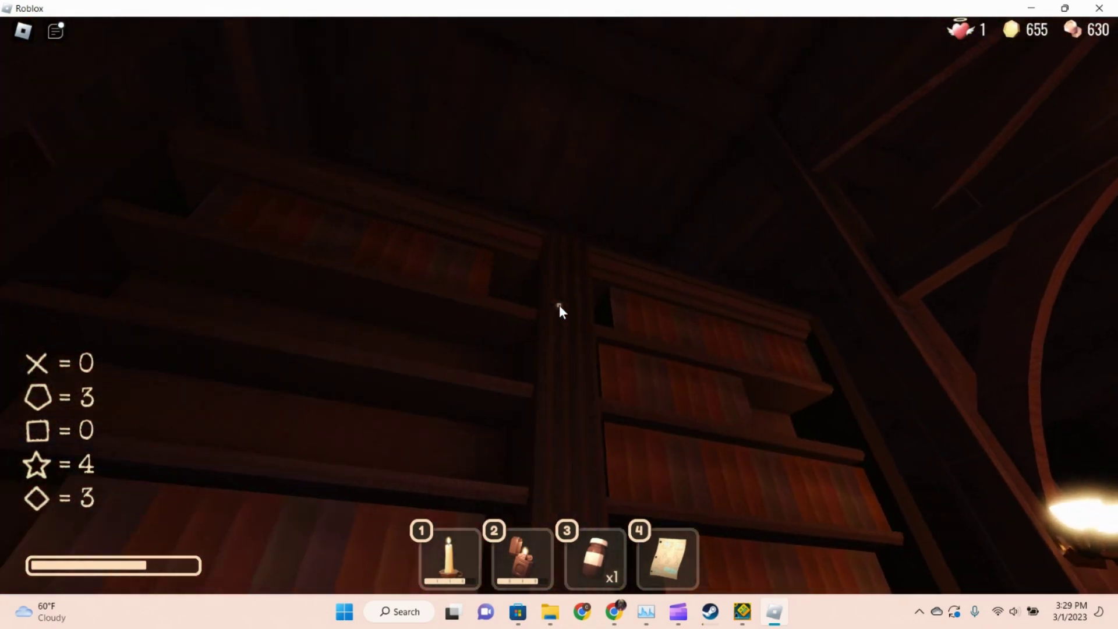
Step: Raise the clue paper at the padlocked double door before facing the lock
{"action": "key", "text": "4"}
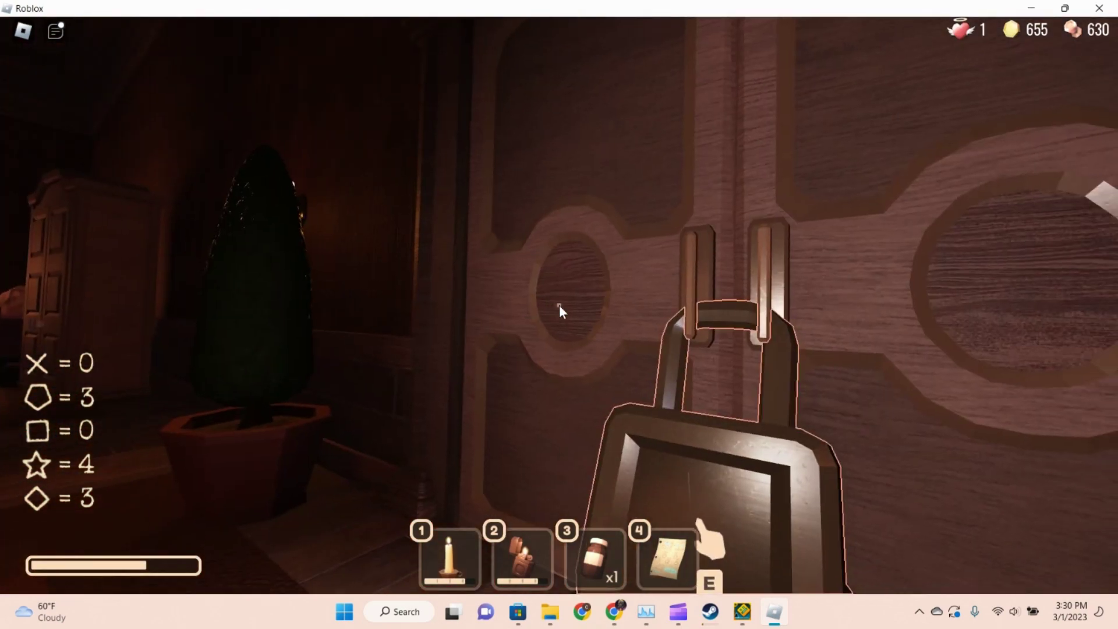
Step: Open the padlock and try the combination 33046
{"action": "key", "text": "e"}
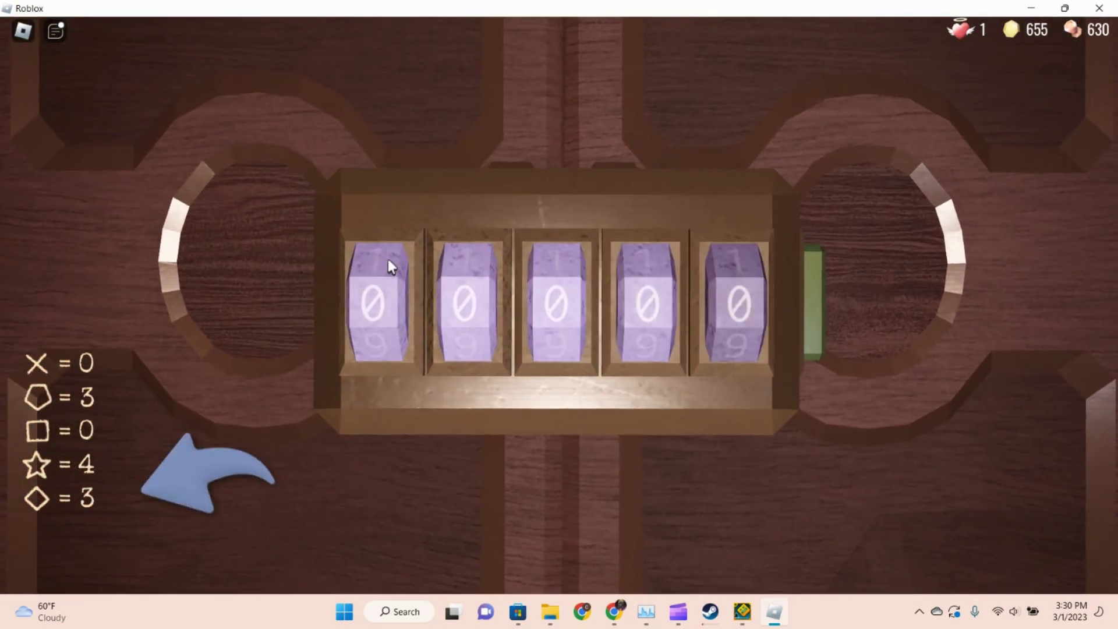
{"action": "left_click", "coordinate": [386, 262]}
{"action": "left_click", "coordinate": [387, 262]}
{"action": "left_click", "coordinate": [387, 262]}
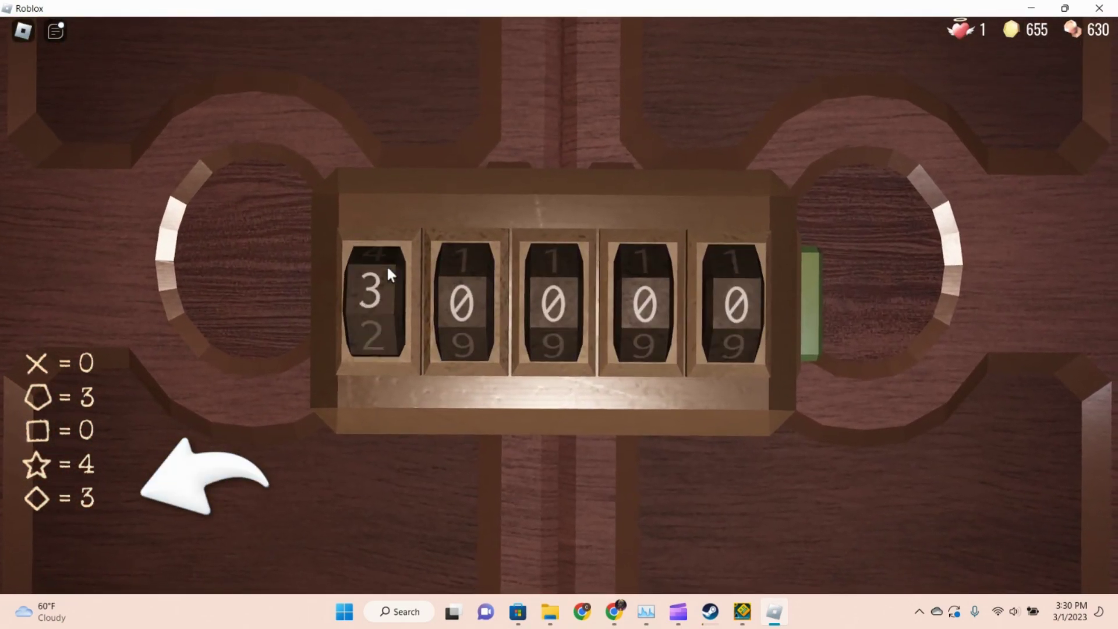
{"action": "left_click", "coordinate": [441, 286]}
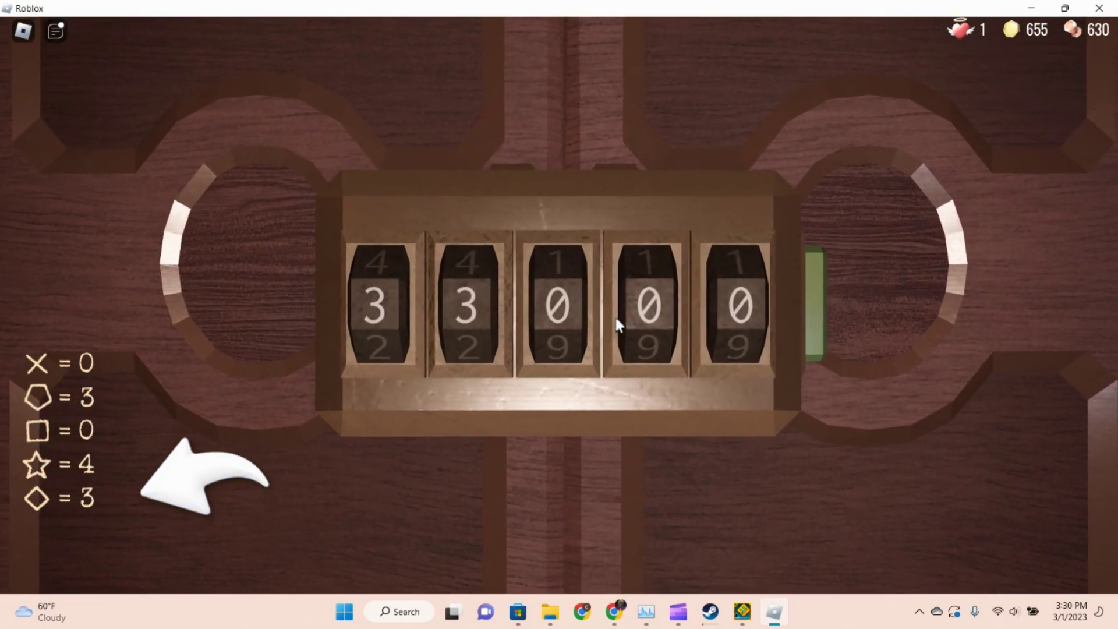
{"action": "left_click", "coordinate": [626, 314]}
{"action": "left_click", "coordinate": [626, 313]}
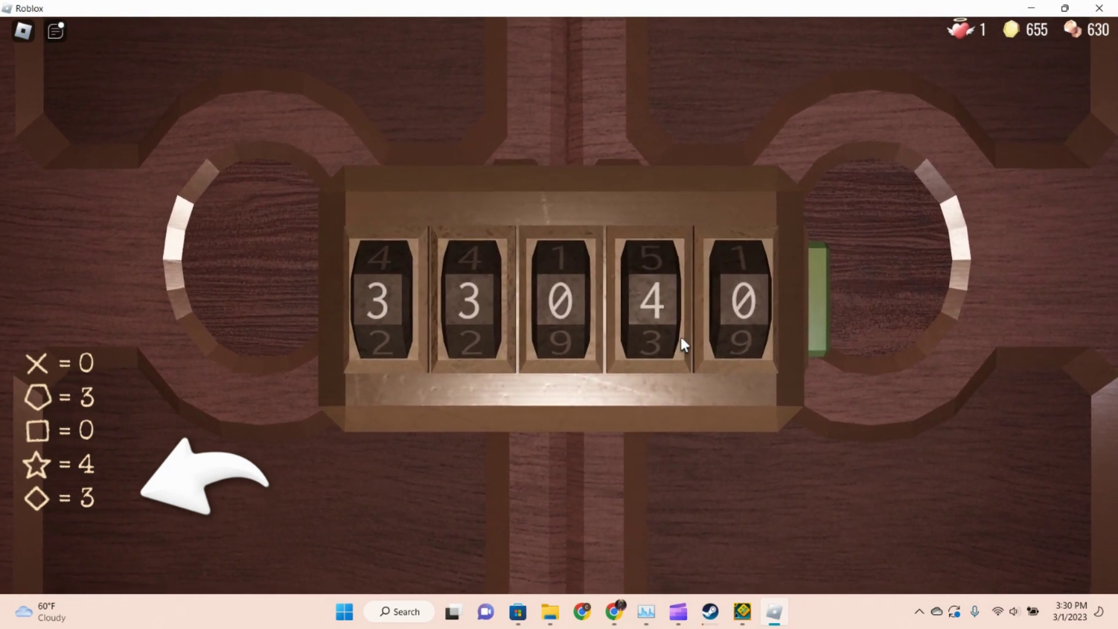
{"action": "left_click", "coordinate": [738, 316]}
{"action": "left_click", "coordinate": [732, 321]}
{"action": "left_click", "coordinate": [738, 314]}
{"action": "left_click", "coordinate": [738, 314]}
{"action": "left_click", "coordinate": [737, 313]}
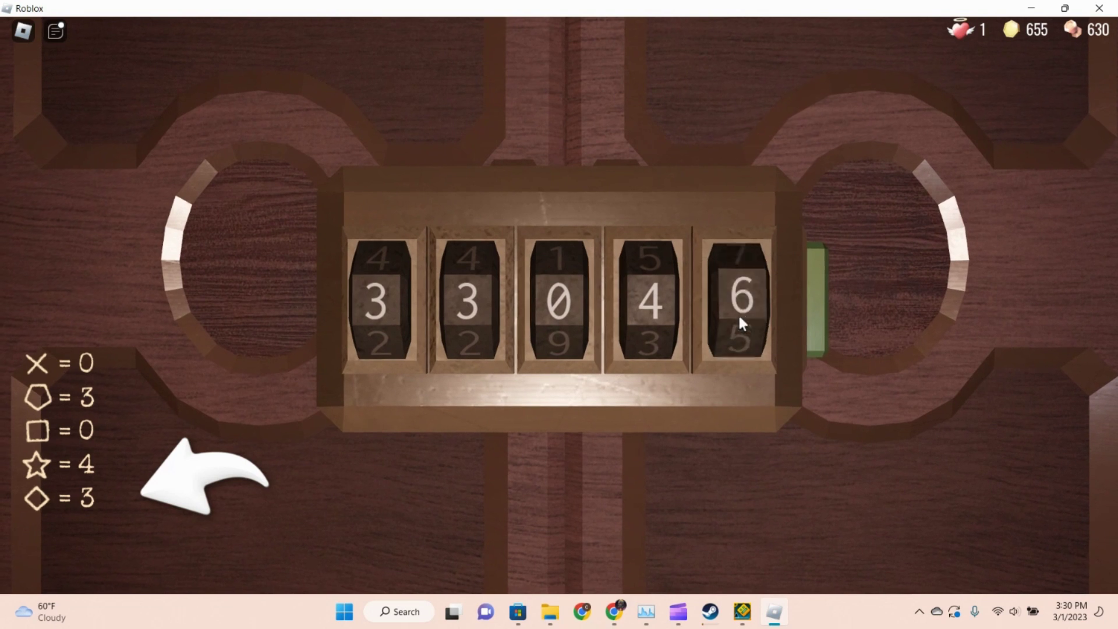
{"action": "left_click", "coordinate": [813, 295]}
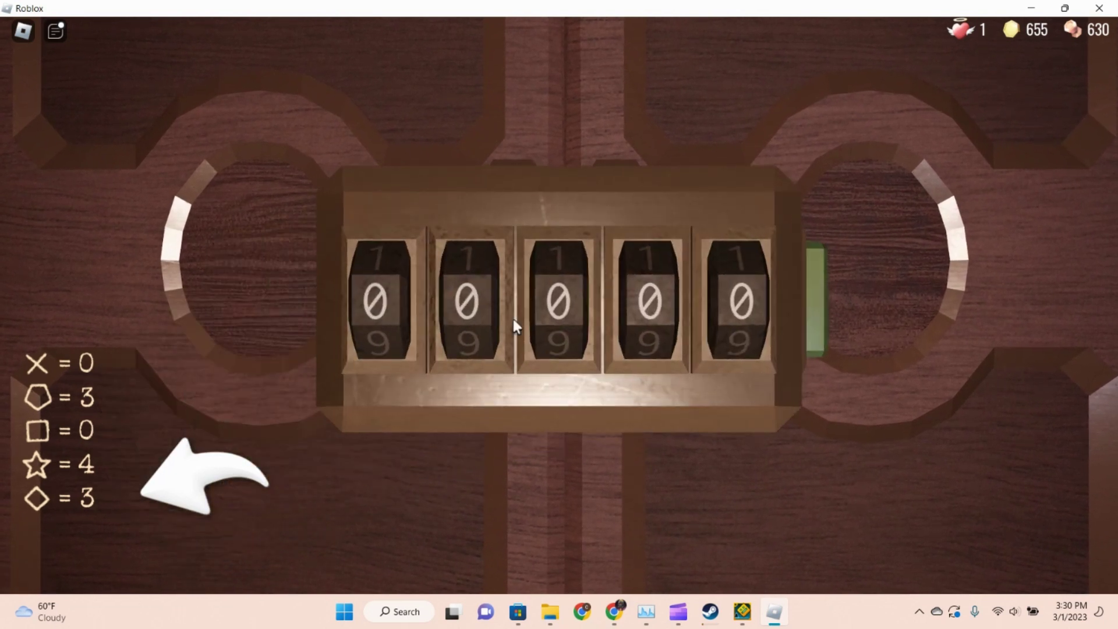
Step: Enter and submit the combination 33040 on the padlock dials
{"action": "left_click", "coordinate": [379, 310]}
{"action": "left_click", "coordinate": [380, 309]}
{"action": "left_click", "coordinate": [477, 309]}
{"action": "left_click", "coordinate": [477, 311]}
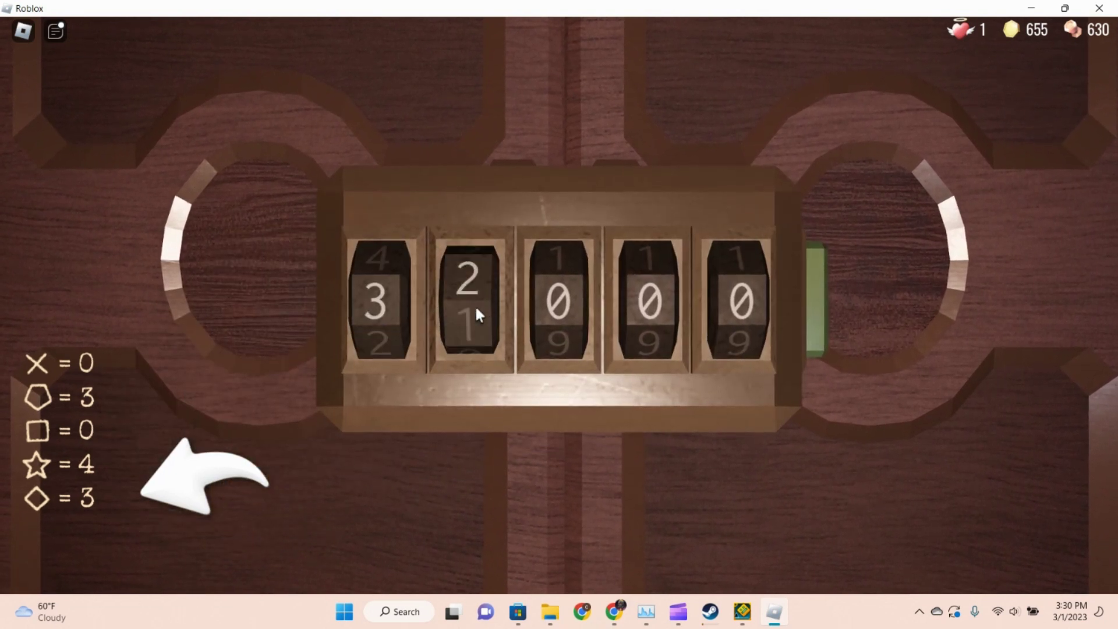
{"action": "left_click", "coordinate": [546, 307]}
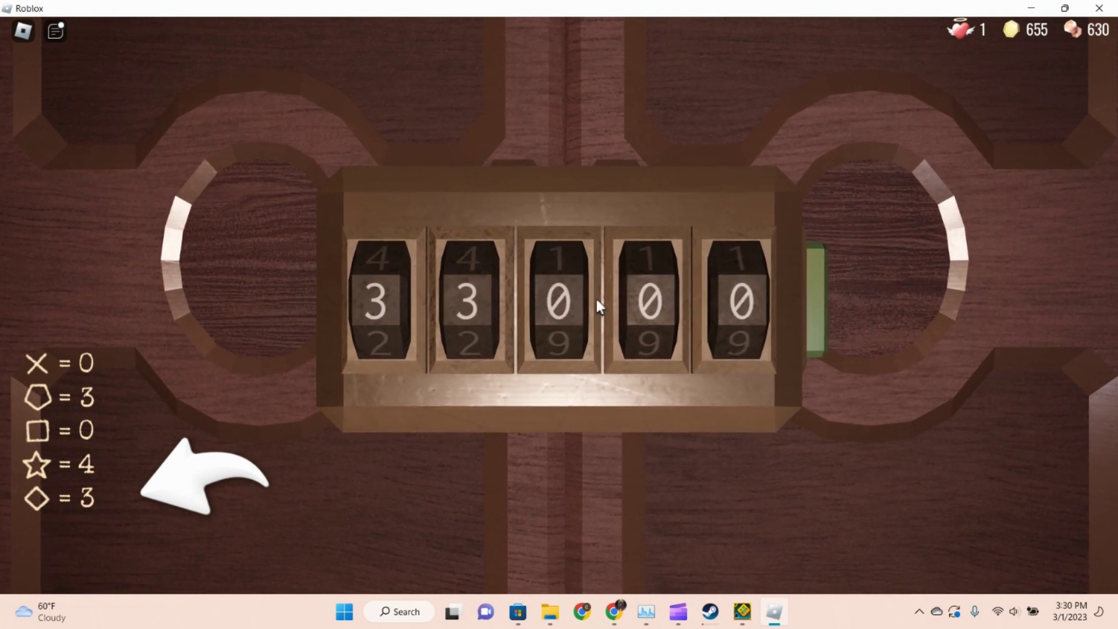
{"action": "left_click", "coordinate": [647, 301]}
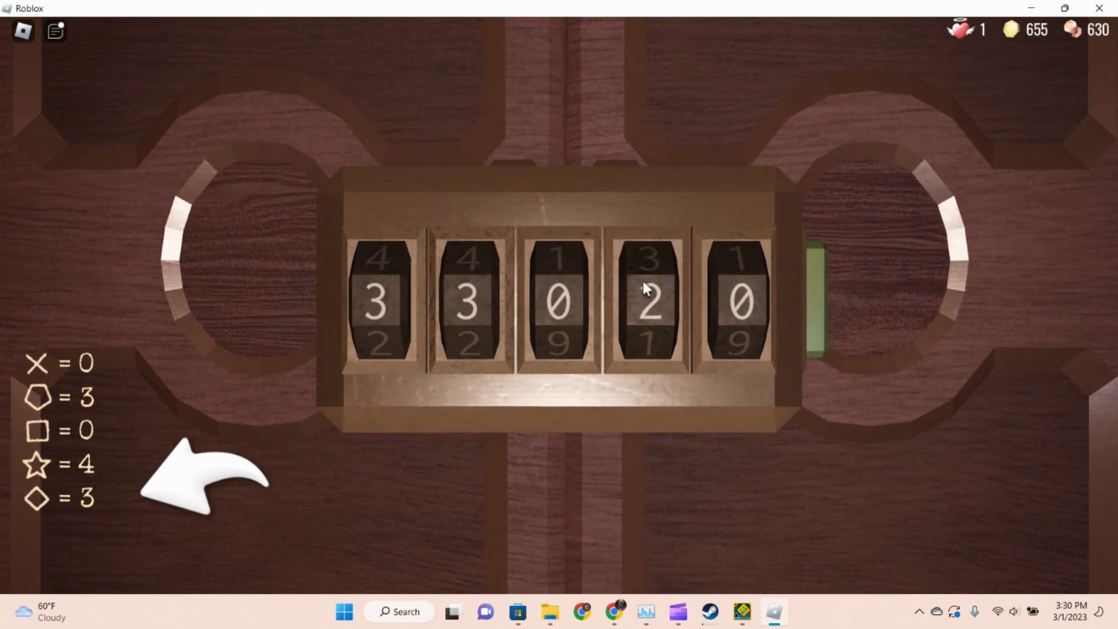
{"action": "left_click", "coordinate": [643, 280]}
{"action": "left_click", "coordinate": [643, 280]}
{"action": "left_click", "coordinate": [749, 292]}
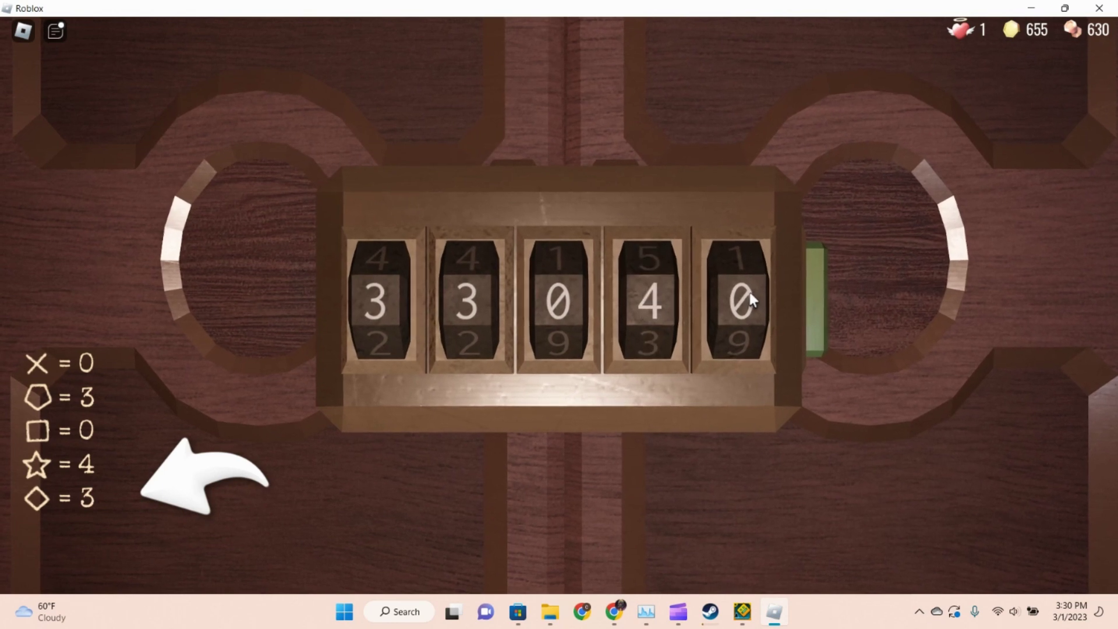
{"action": "left_click", "coordinate": [810, 302]}
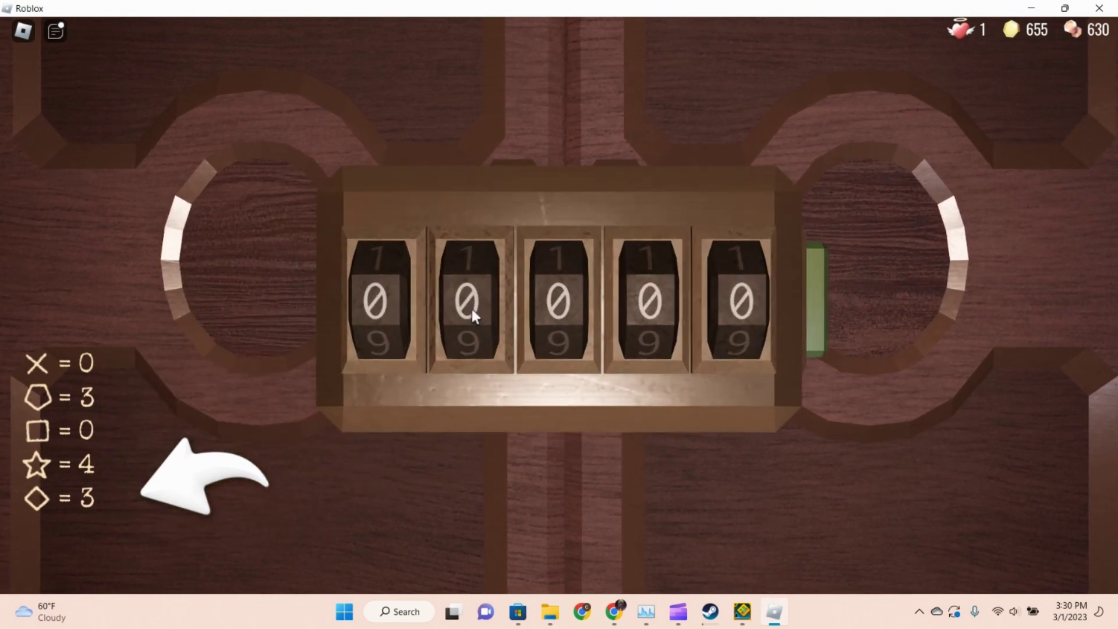
Step: Leave the padlock, recheck the hint paper, and reopen the padlock view
{"action": "left_click", "coordinate": [210, 475]}
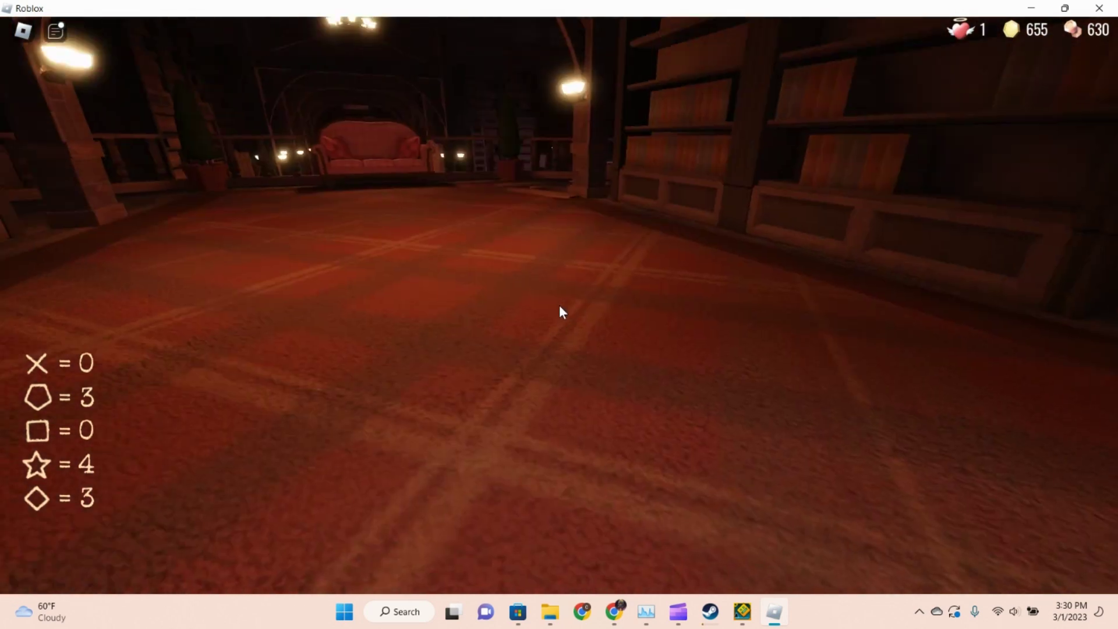
{"action": "key", "text": "4"}
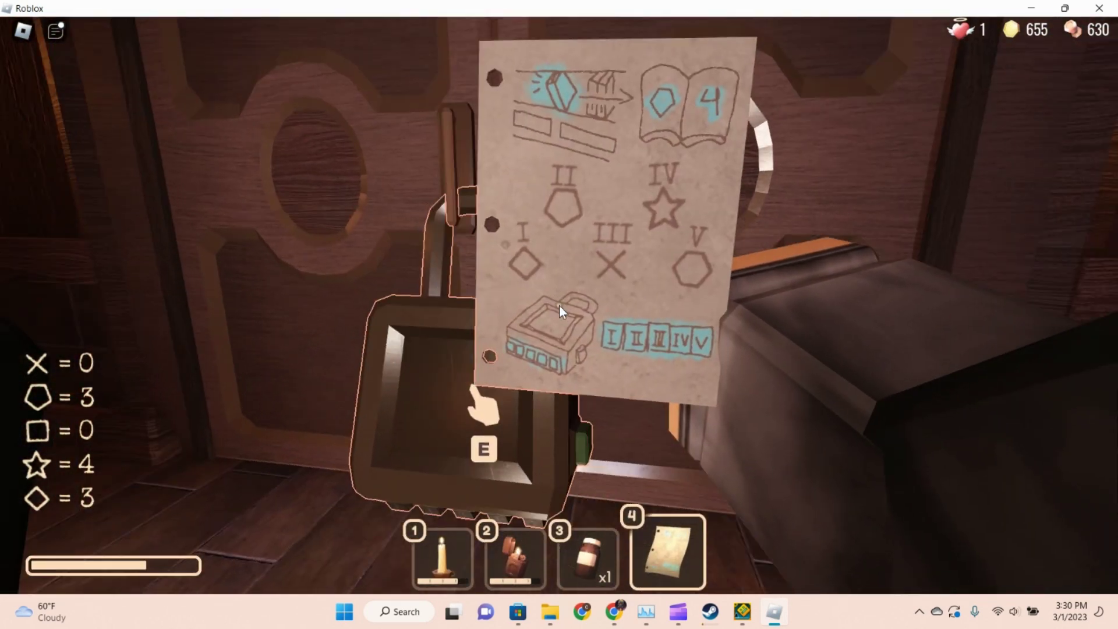
{"action": "key", "text": "4"}
{"action": "key", "text": "e"}
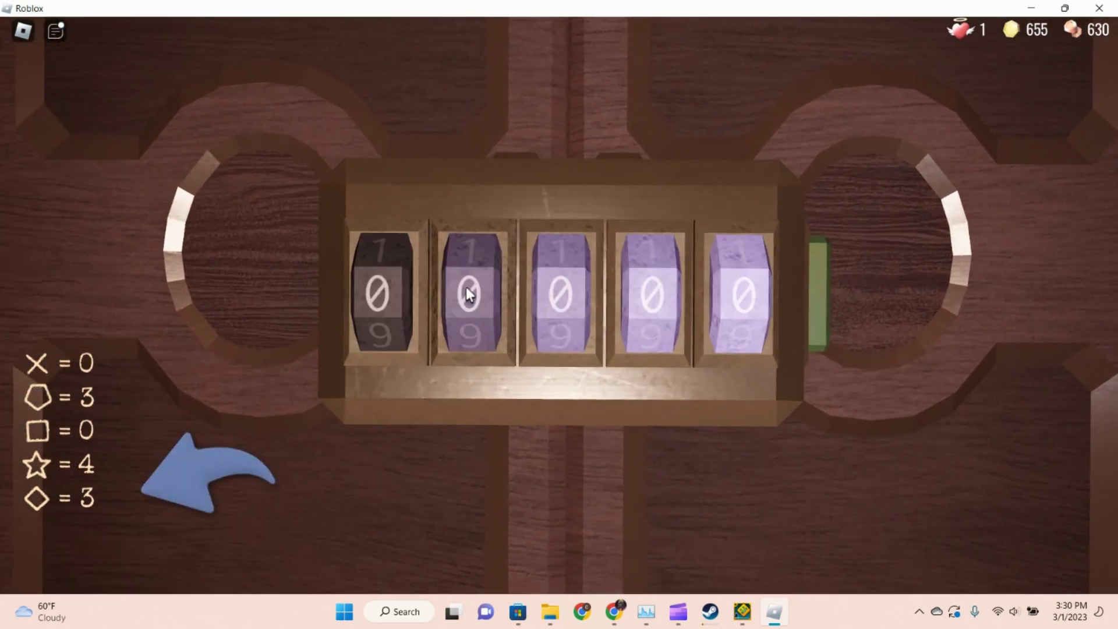
Step: Roll the padlock dials to 33040 and test the code
{"action": "left_click", "coordinate": [397, 284]}
{"action": "left_click", "coordinate": [384, 293]}
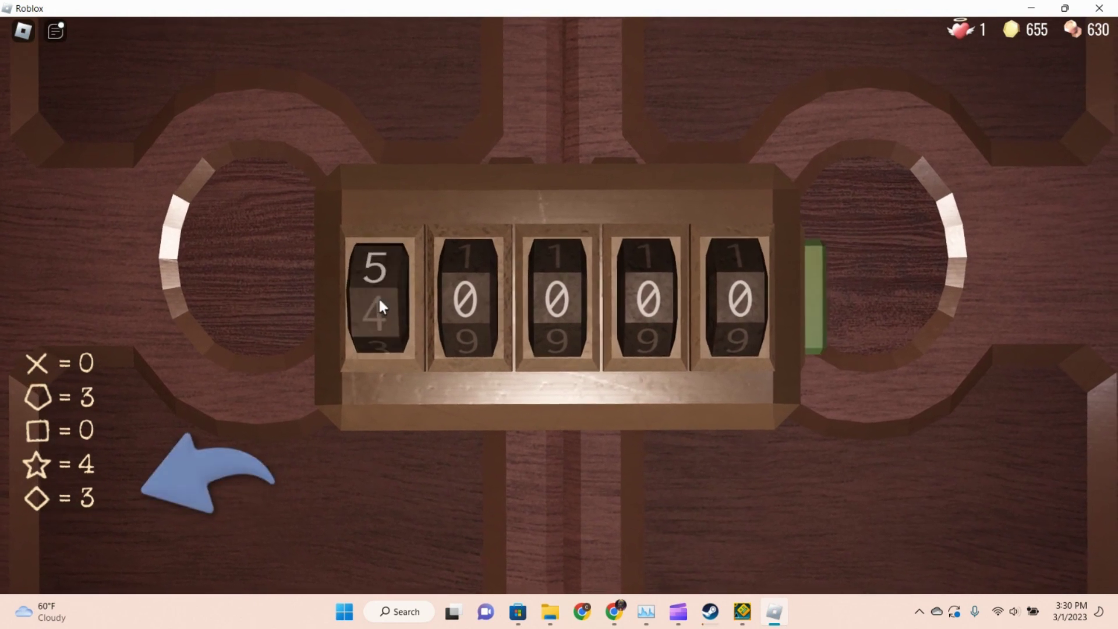
{"action": "left_click", "coordinate": [384, 299]}
{"action": "triple_click", "coordinate": [384, 298]}
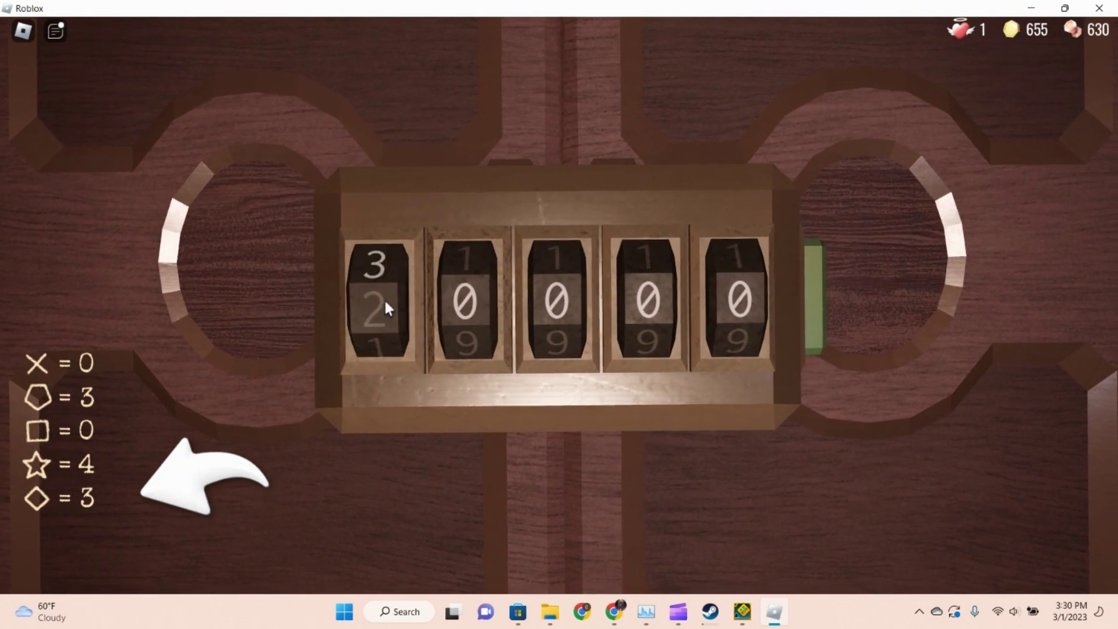
{"action": "double_click", "coordinate": [446, 290]}
{"action": "double_click", "coordinate": [449, 291]}
{"action": "triple_click", "coordinate": [451, 291]}
{"action": "double_click", "coordinate": [454, 292]}
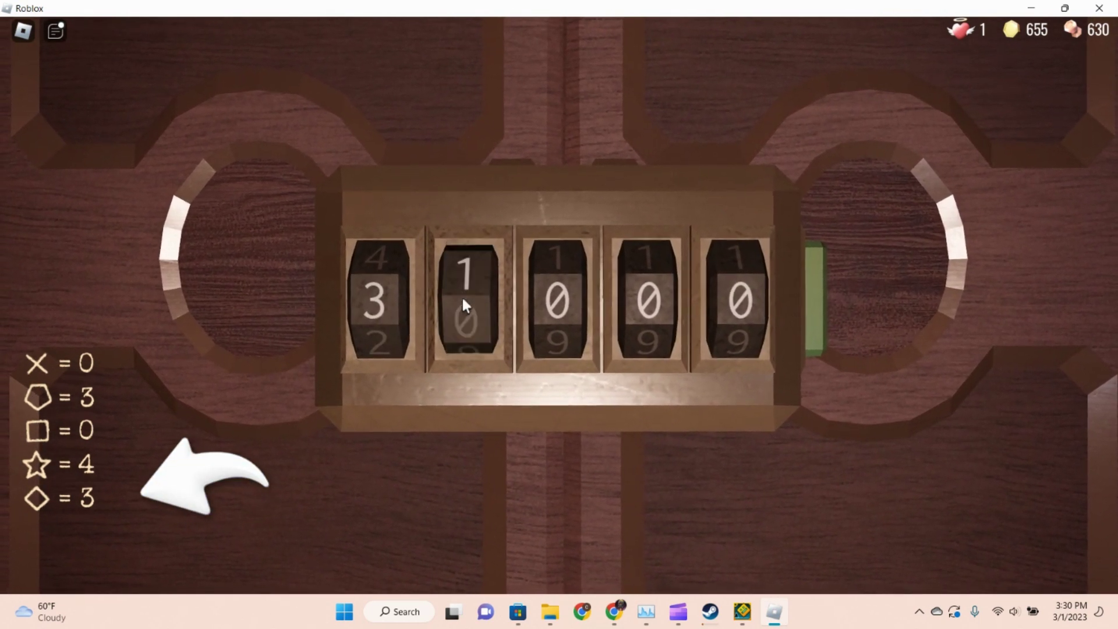
{"action": "left_click", "coordinate": [462, 297]}
{"action": "left_click", "coordinate": [536, 293]}
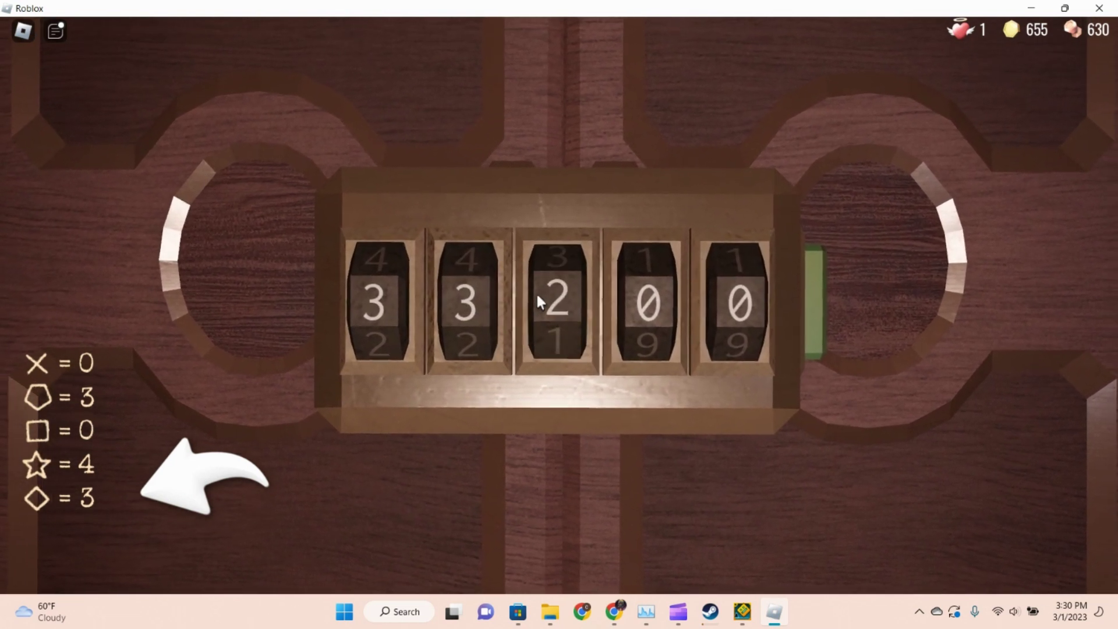
{"action": "triple_click", "coordinate": [535, 292]}
{"action": "double_click", "coordinate": [535, 292]}
{"action": "left_click", "coordinate": [536, 292]}
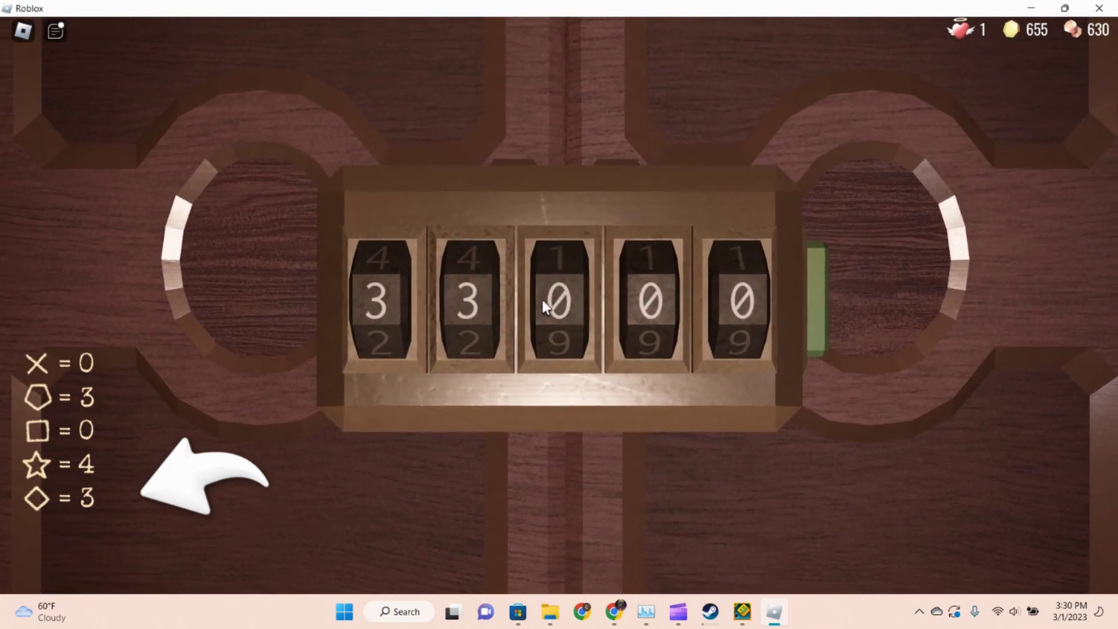
{"action": "left_click", "coordinate": [631, 294]}
{"action": "double_click", "coordinate": [632, 297]}
{"action": "left_click", "coordinate": [631, 297]}
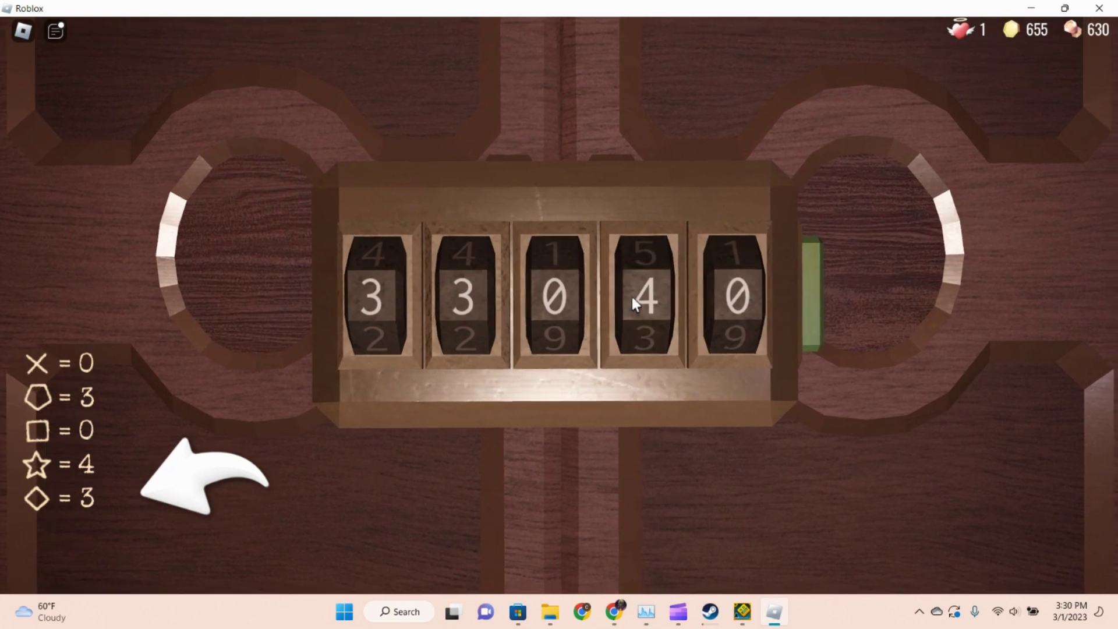
{"action": "left_click", "coordinate": [815, 302]}
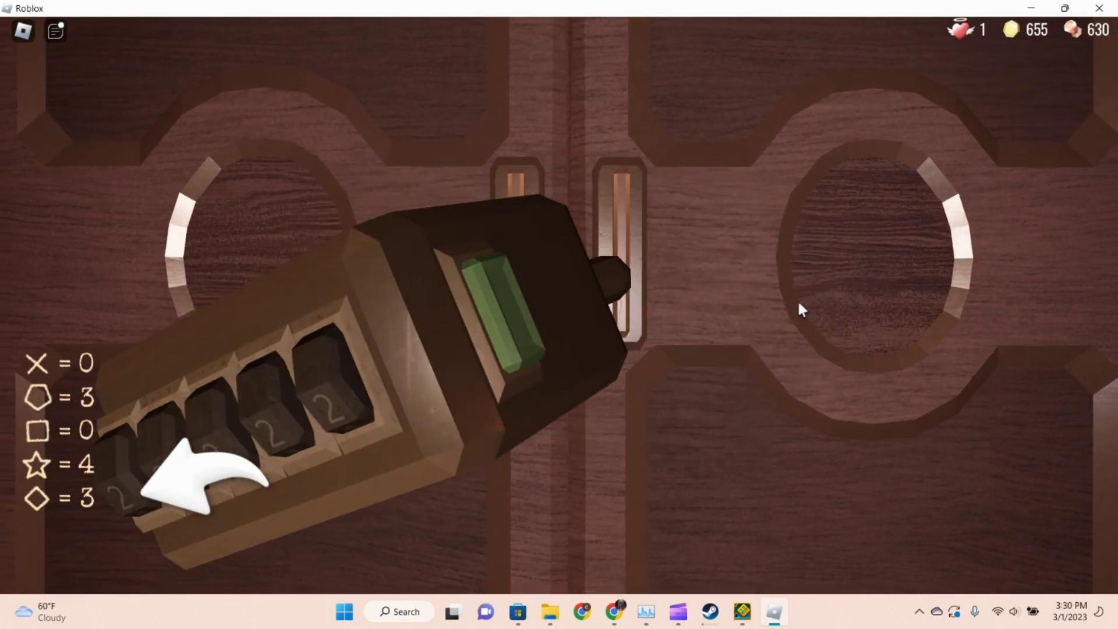
Step: Re-roll the dials to 33042 and test that code
{"action": "triple_click", "coordinate": [373, 278]}
{"action": "left_click", "coordinate": [387, 277]}
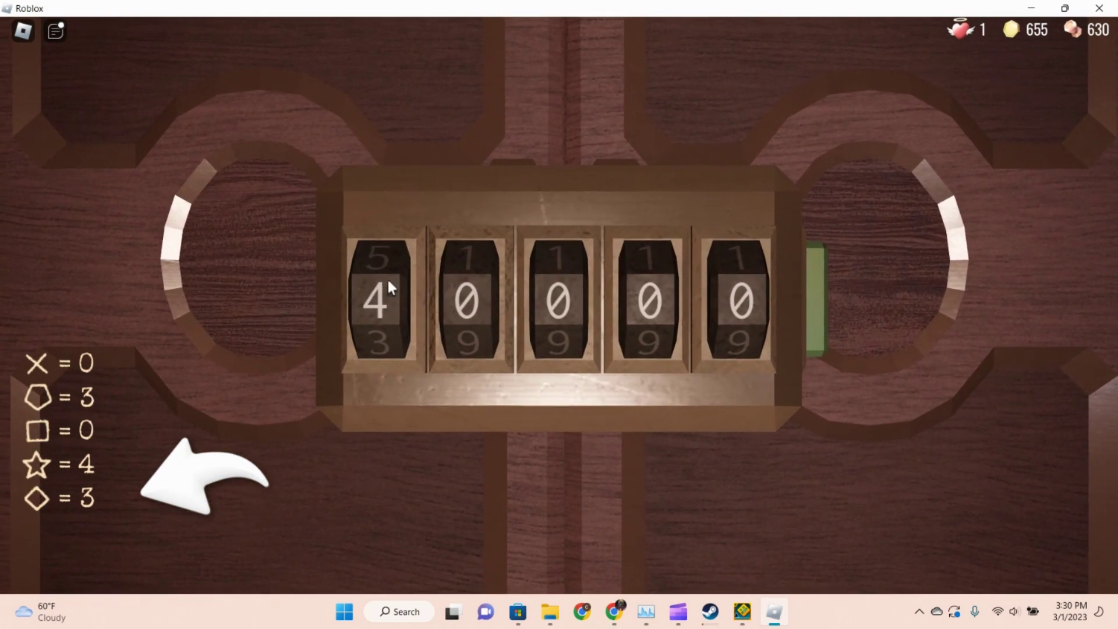
{"action": "triple_click", "coordinate": [397, 280]}
{"action": "left_click", "coordinate": [399, 280]}
{"action": "double_click", "coordinate": [401, 280]}
{"action": "left_click", "coordinate": [400, 278]}
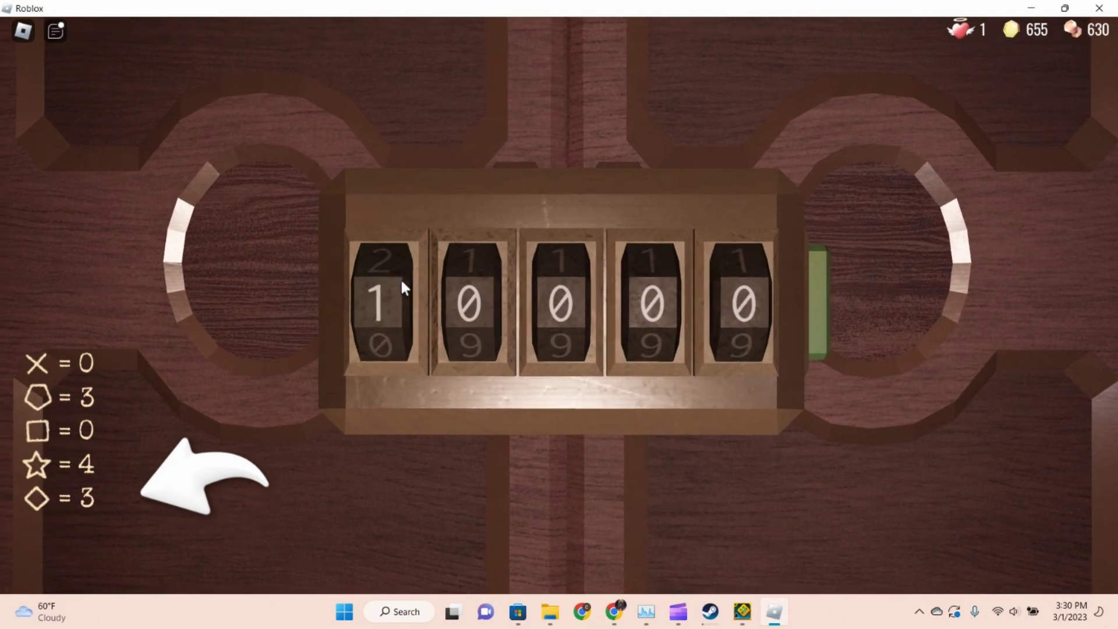
{"action": "triple_click", "coordinate": [448, 285]}
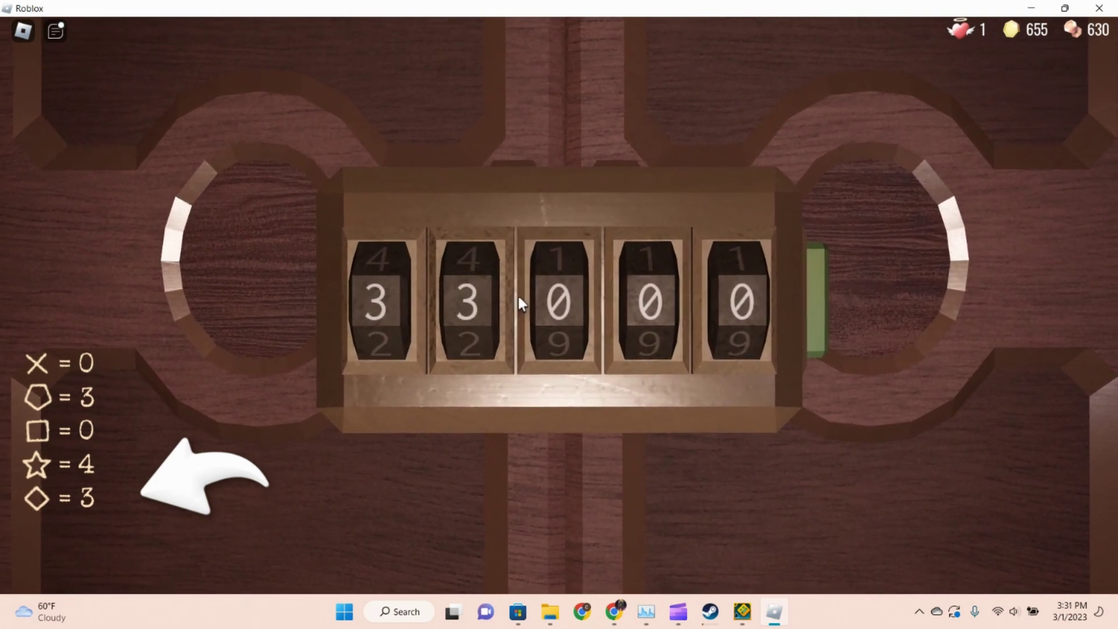
{"action": "left_click", "coordinate": [559, 296]}
{"action": "double_click", "coordinate": [566, 298]}
{"action": "left_click", "coordinate": [565, 298]}
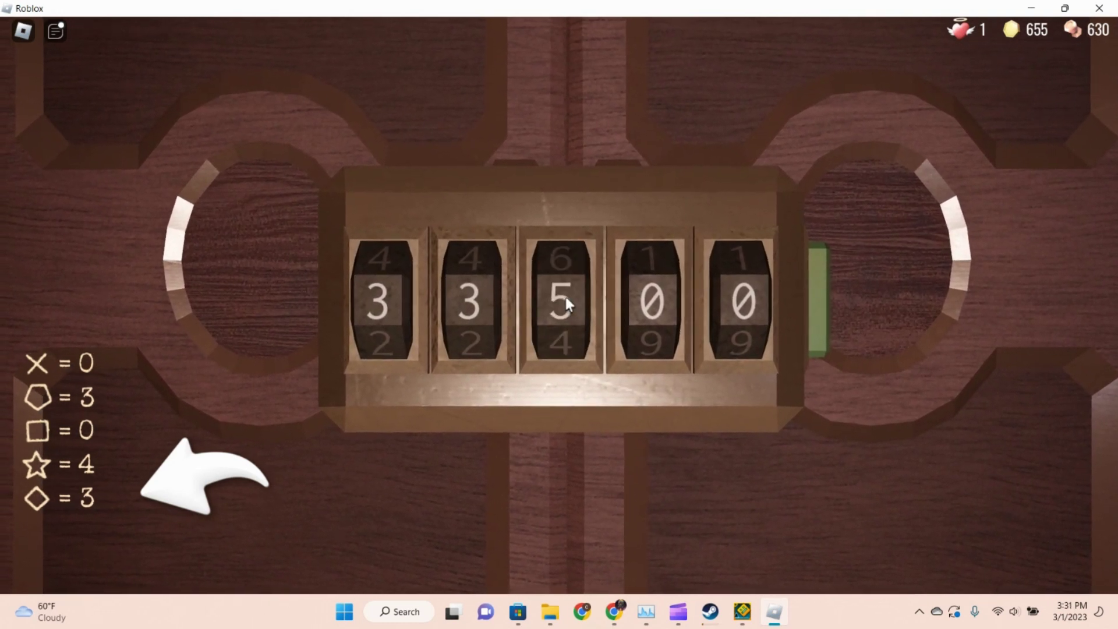
{"action": "triple_click", "coordinate": [565, 298]}
{"action": "double_click", "coordinate": [565, 302]}
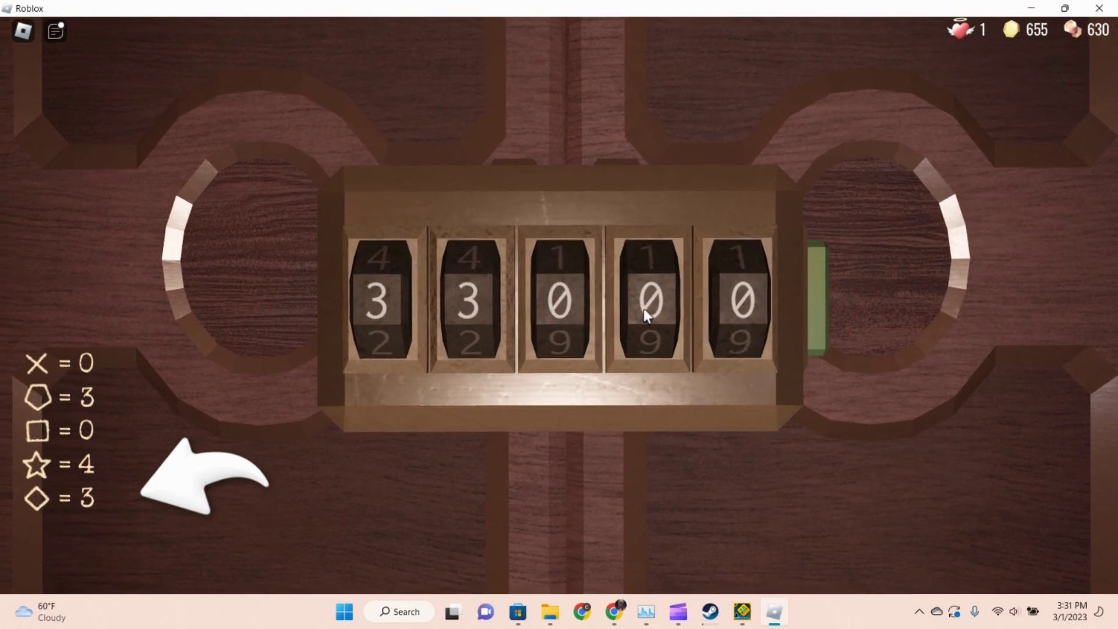
{"action": "double_click", "coordinate": [644, 308]}
{"action": "left_click", "coordinate": [736, 306]}
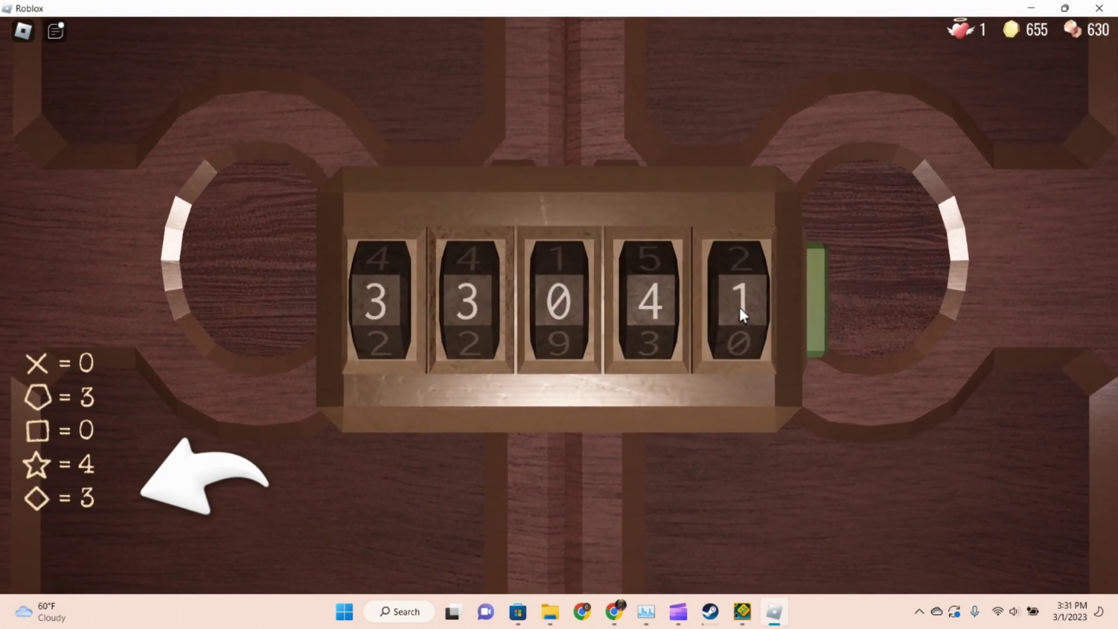
{"action": "left_click", "coordinate": [814, 305]}
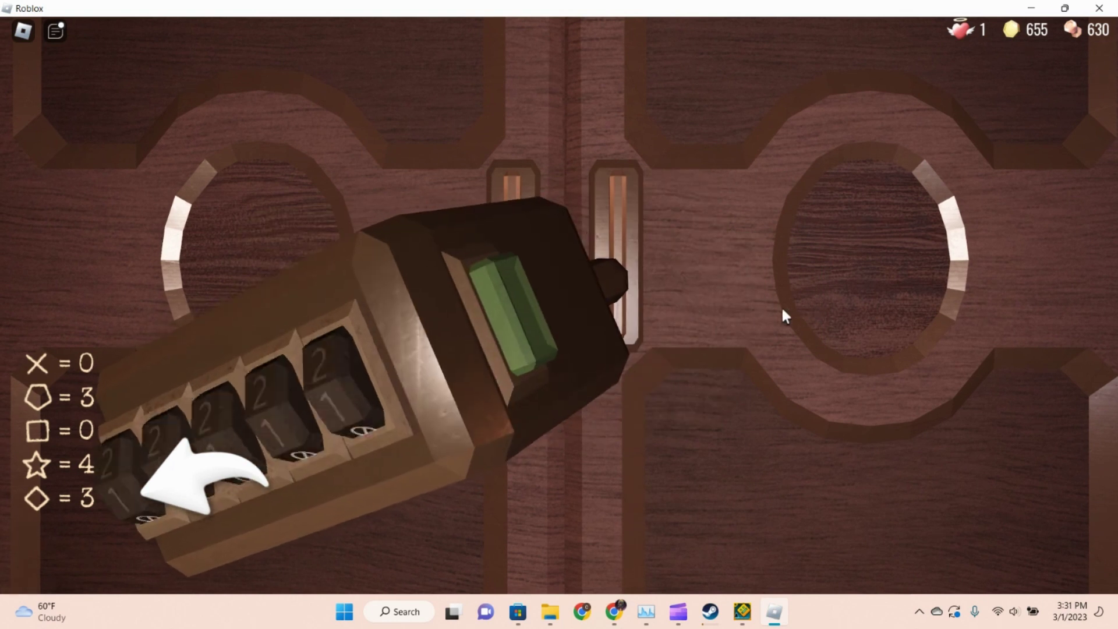
Step: Set the dials to 33044 to open the padlock
{"action": "double_click", "coordinate": [376, 320]}
{"action": "double_click", "coordinate": [377, 316]}
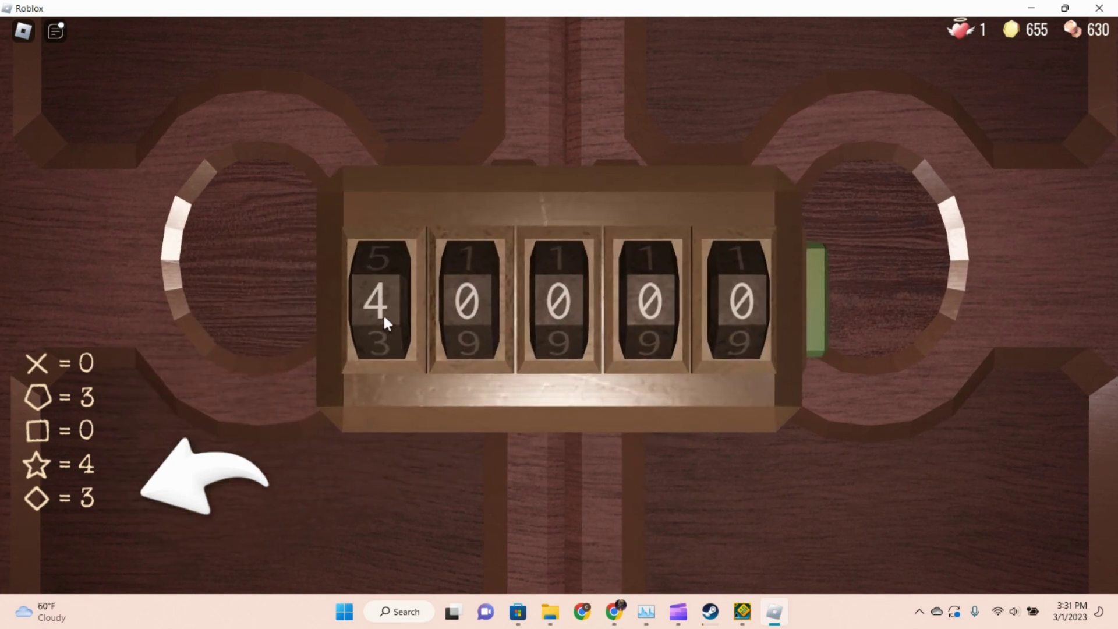
{"action": "double_click", "coordinate": [385, 313]}
{"action": "left_click", "coordinate": [385, 313]}
{"action": "double_click", "coordinate": [389, 311]}
{"action": "left_click", "coordinate": [388, 308]}
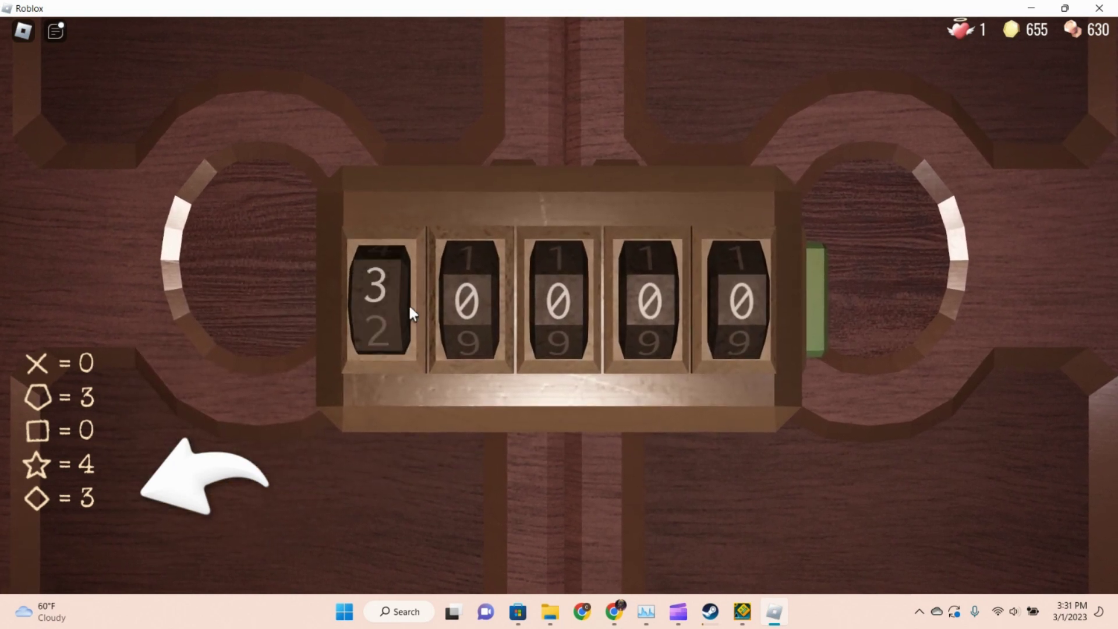
{"action": "left_click", "coordinate": [640, 319]}
{"action": "double_click", "coordinate": [638, 318]}
{"action": "left_click", "coordinate": [635, 317]}
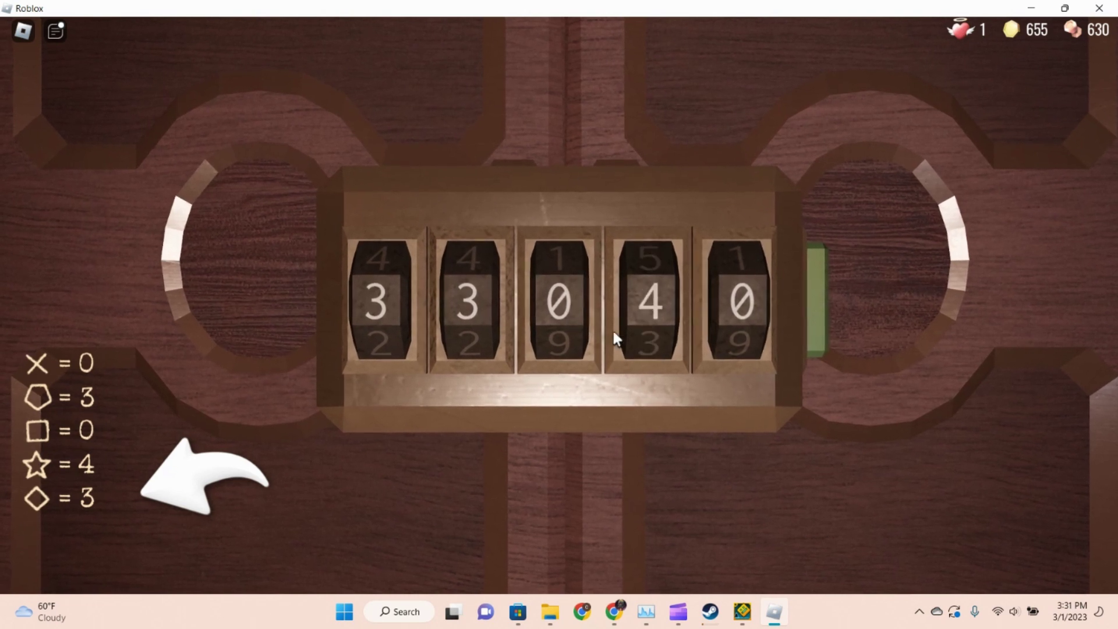
{"action": "left_click", "coordinate": [749, 315]}
{"action": "double_click", "coordinate": [749, 315]}
{"action": "left_click", "coordinate": [749, 316]}
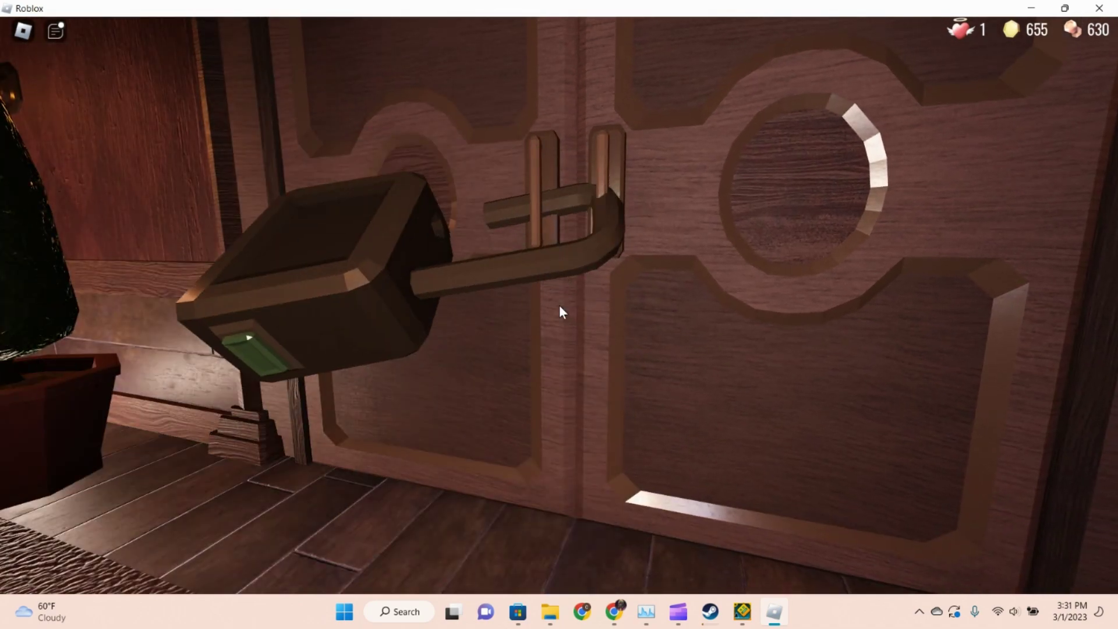
Step: Walk through the unlocked doors, pause to check Clipchamp, then resume toward door 0057
{"action": "key", "text": "w"}
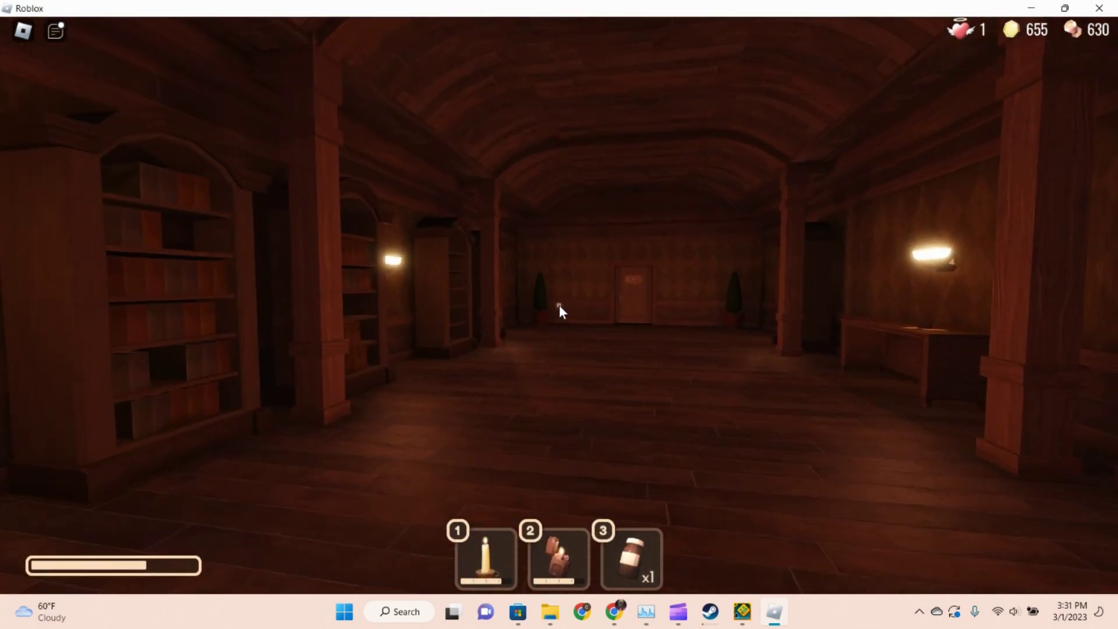
{"action": "key", "text": "Escape"}
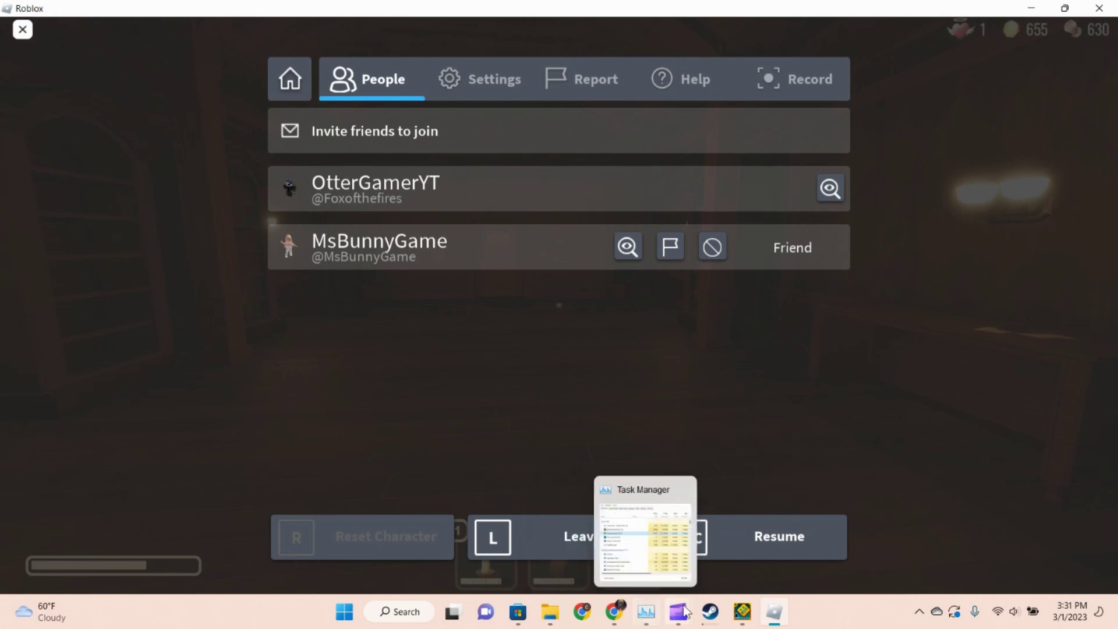
{"action": "mouse_move", "coordinate": [677, 611]}
{"action": "left_click", "coordinate": [582, 524]}
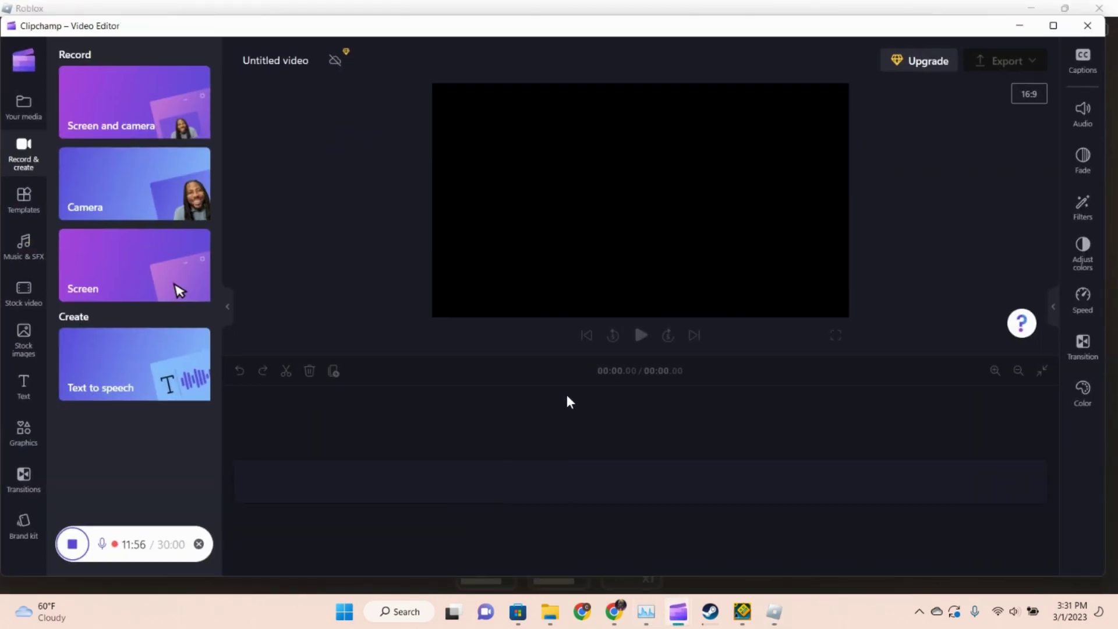
{"action": "left_click", "coordinate": [1004, 30]}
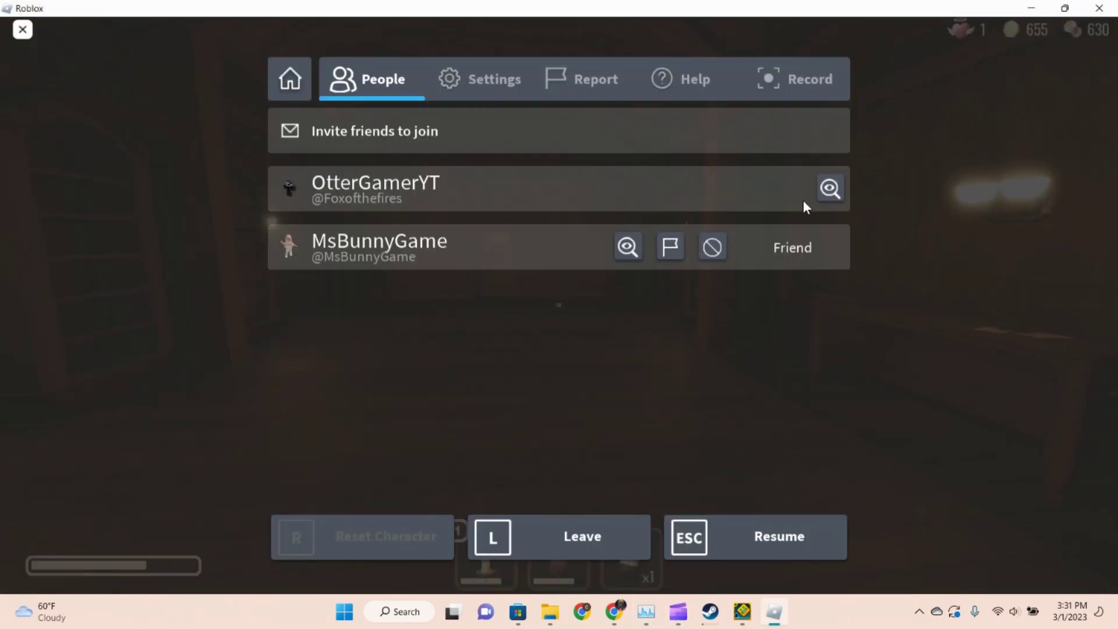
{"action": "key", "text": "Escape"}
{"action": "key", "text": "w"}
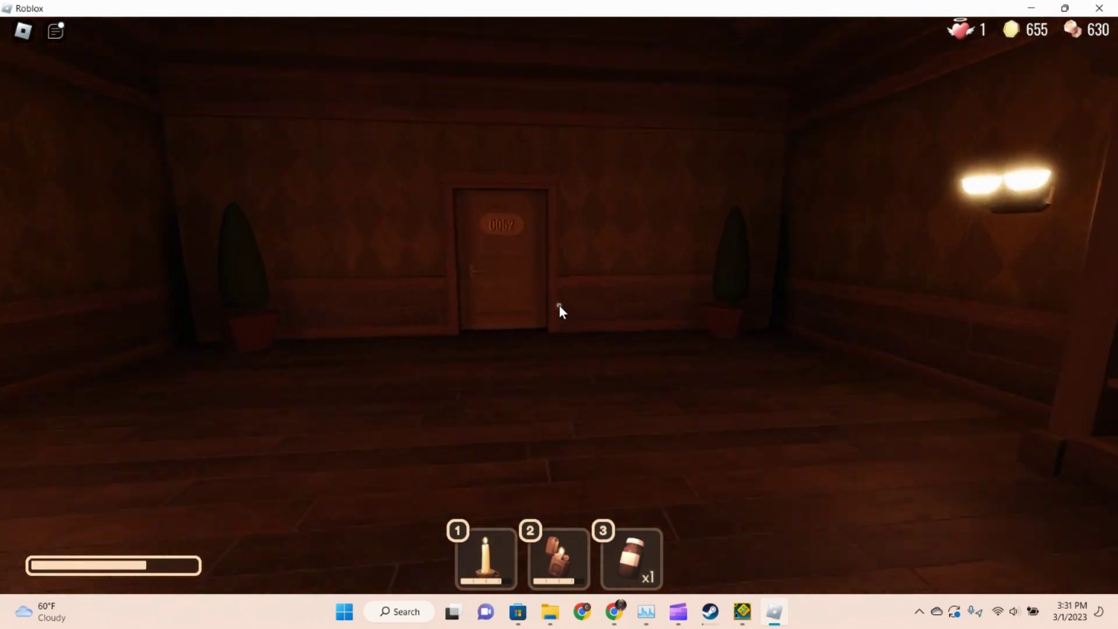
Step: Enter the shop room past the red goblin shopkeeper and the seated skeleton
{"action": "key", "text": "w"}
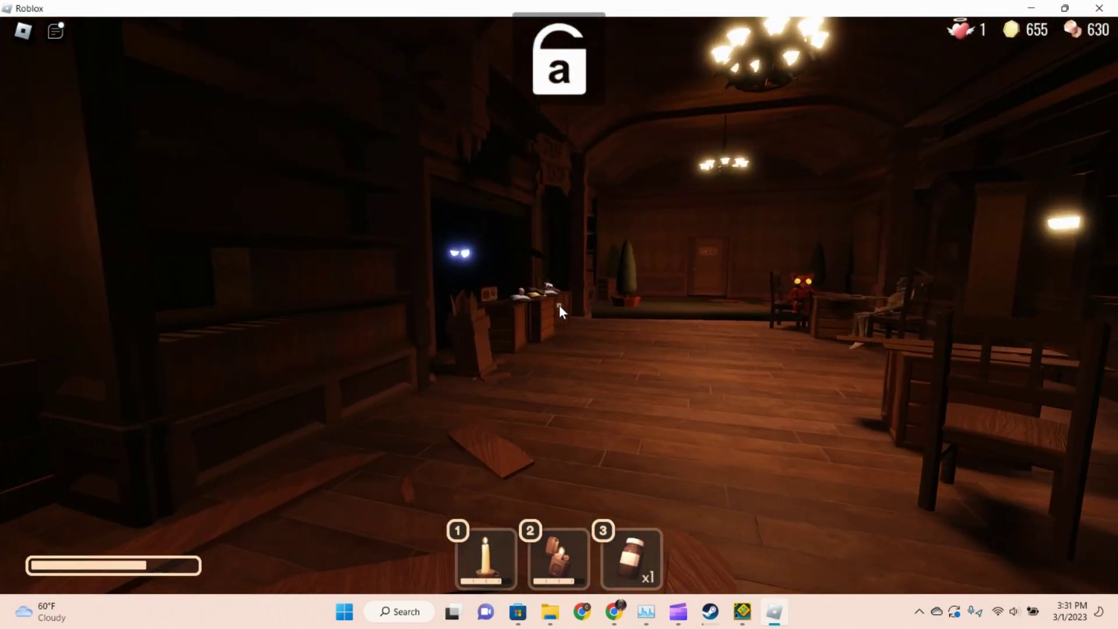
{"action": "key", "text": "w"}
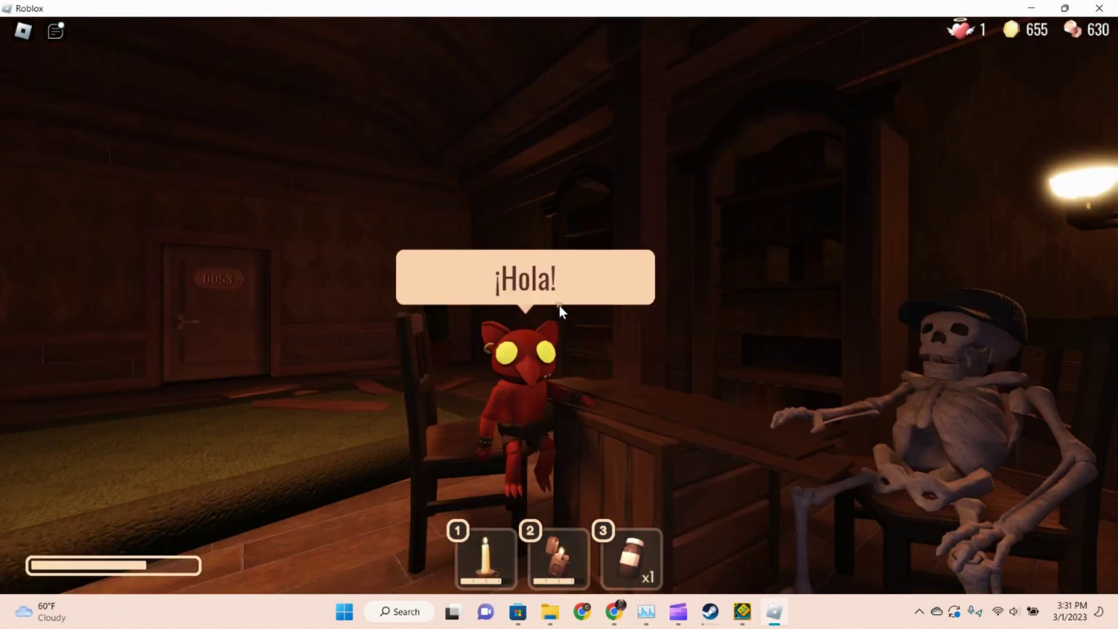
{"action": "key", "text": "w"}
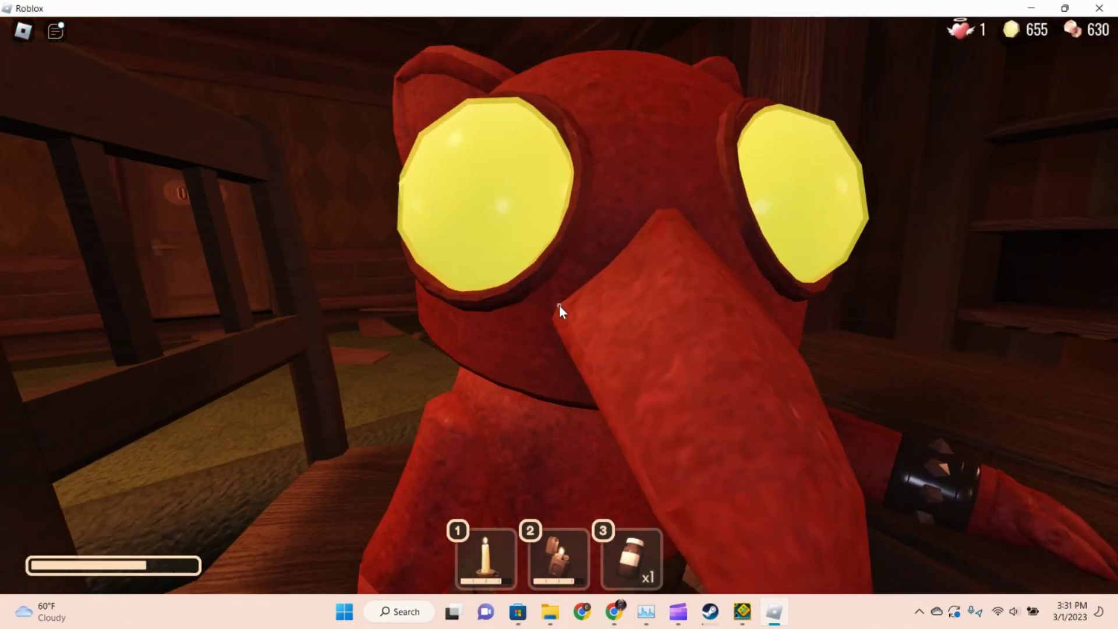
{"action": "key", "text": "w"}
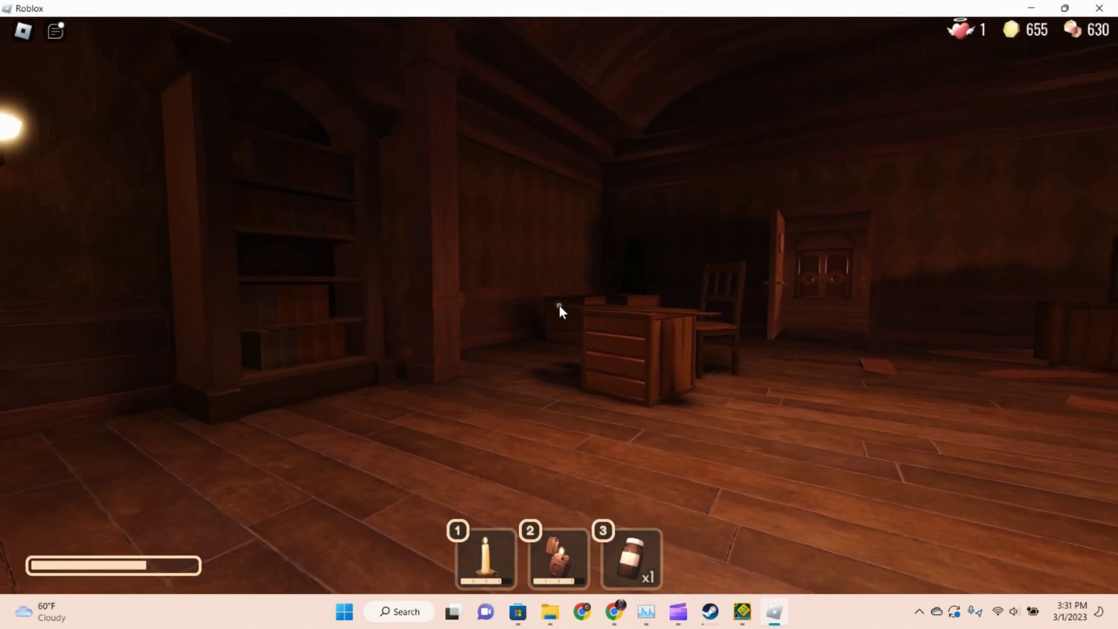
{"action": "key", "text": "w"}
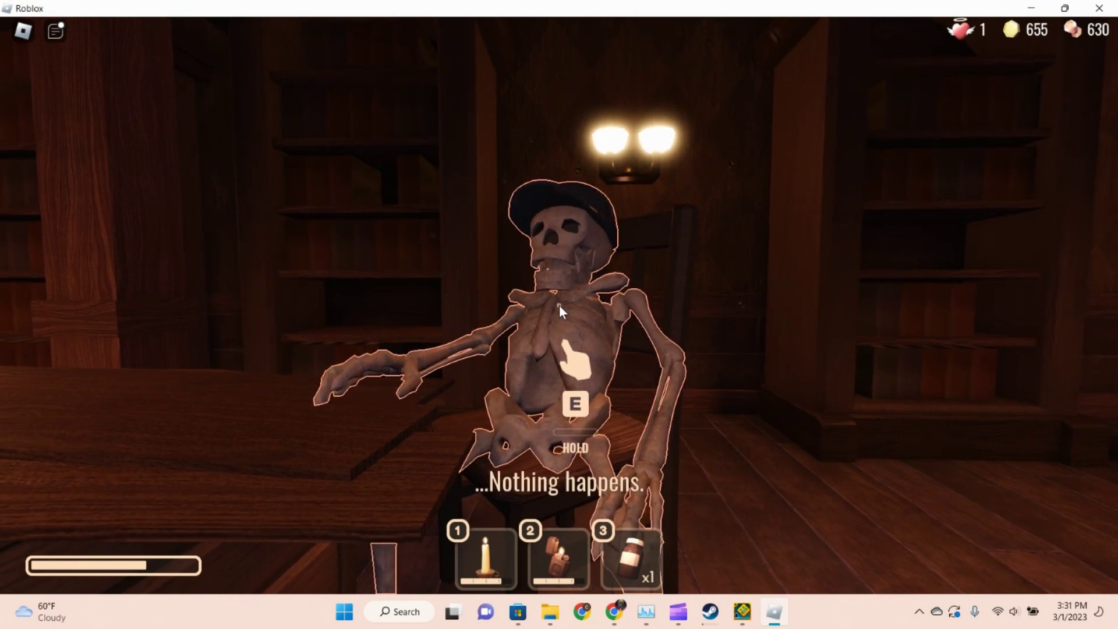
Step: Buy the crucifix, lockpick and skeleton key from the sale table
{"action": "key", "text": "w"}
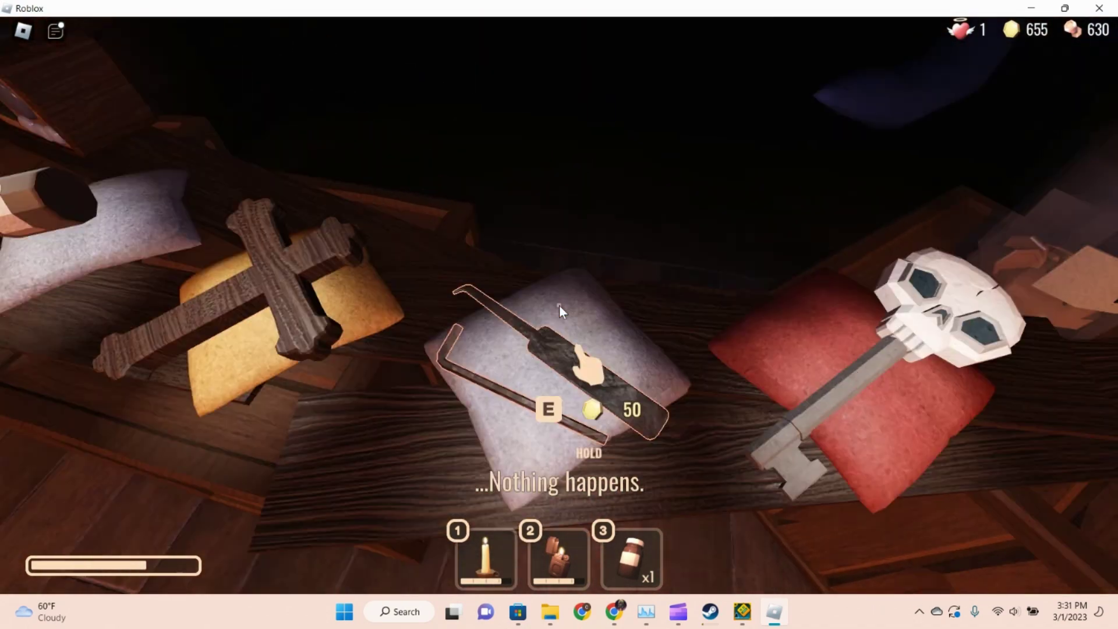
{"action": "key", "text": "e"}
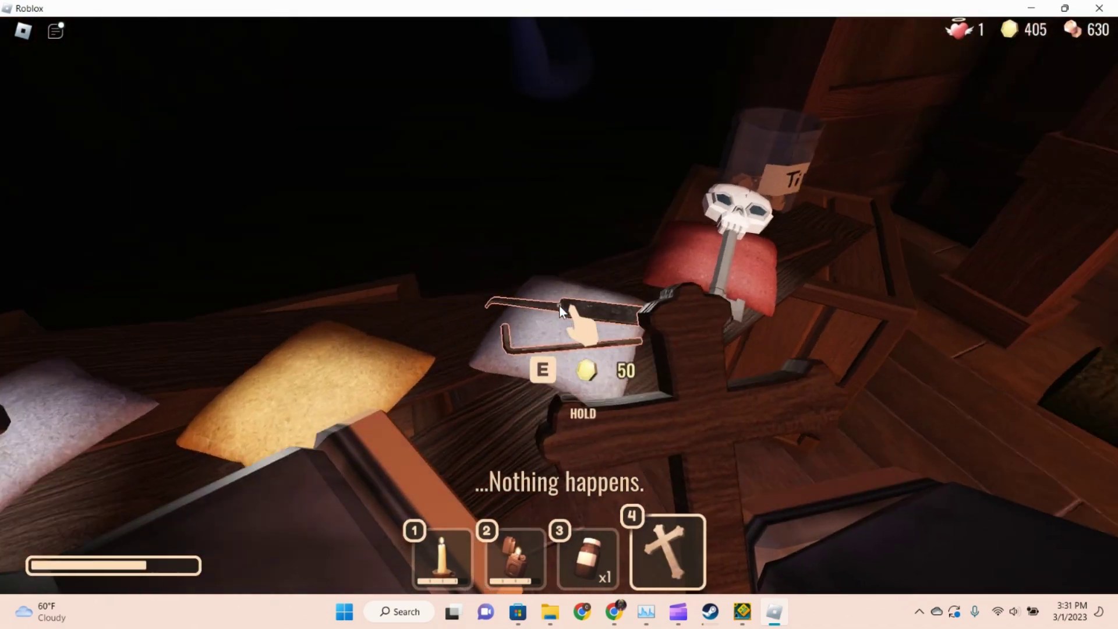
{"action": "key", "text": "e"}
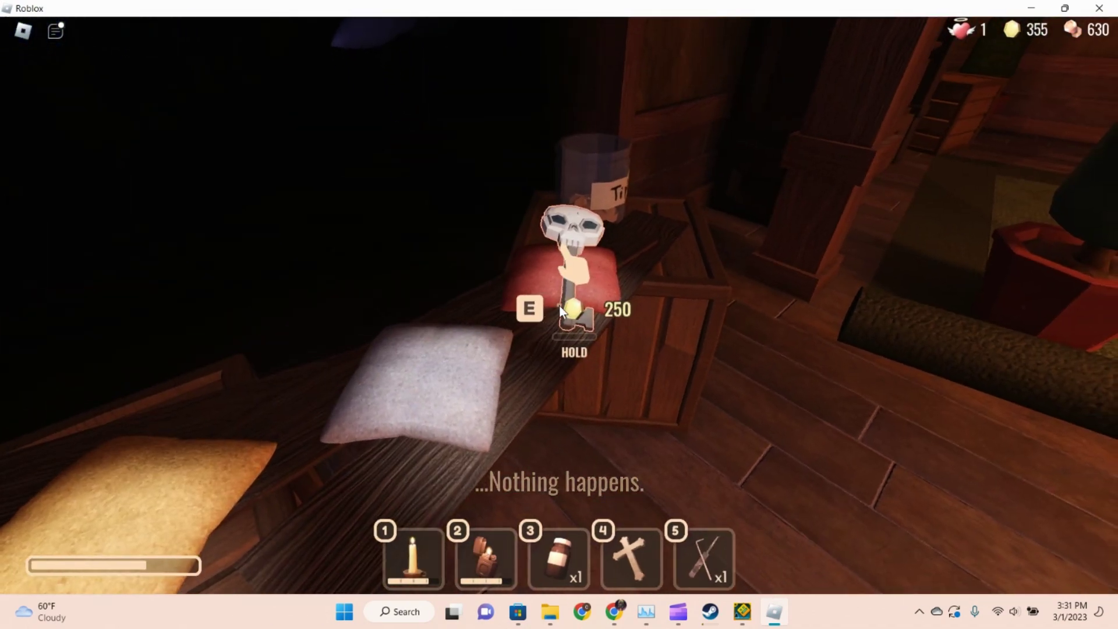
{"action": "key", "text": "e"}
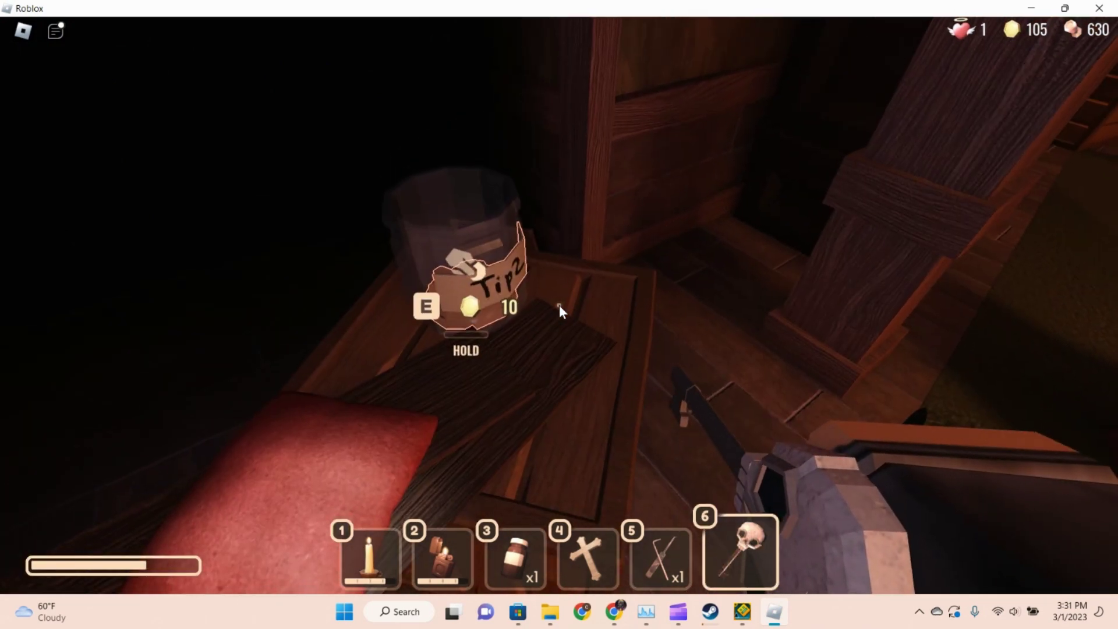
Step: Tip leftover coins into the Tips jar four times, leaving 16 gold
{"action": "key", "text": "e"}
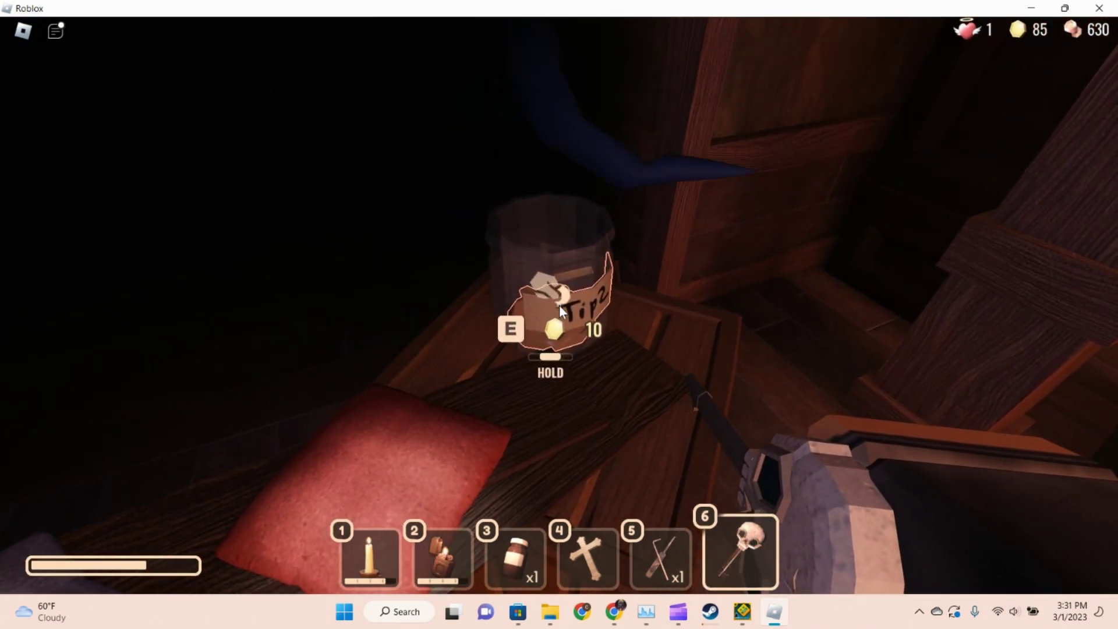
{"action": "key", "text": "e"}
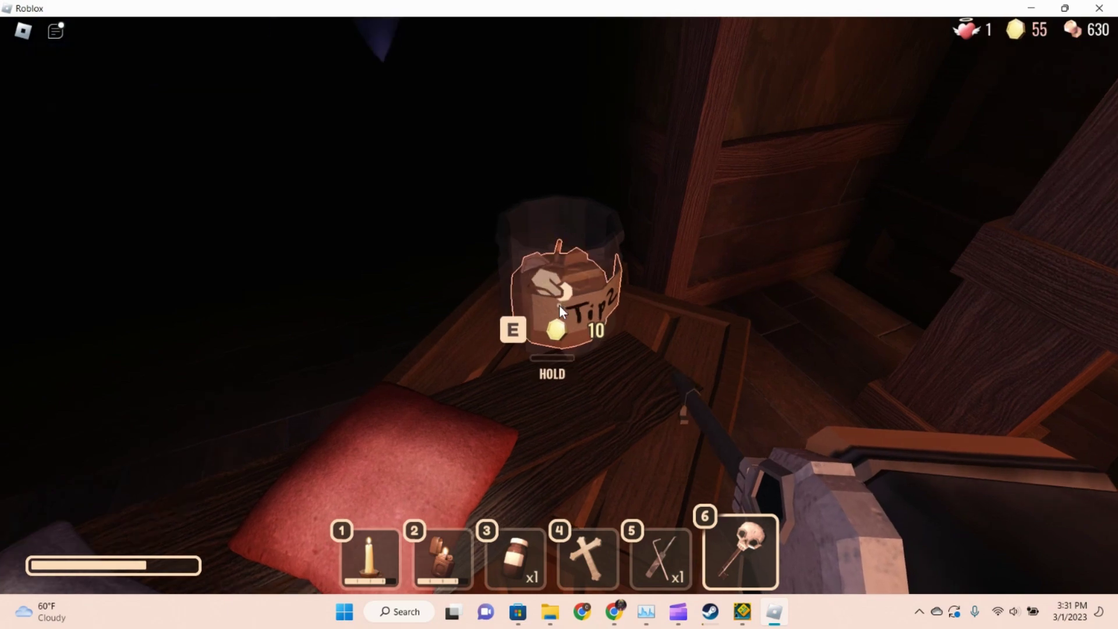
{"action": "key", "text": "e"}
{"action": "key", "text": "e"}
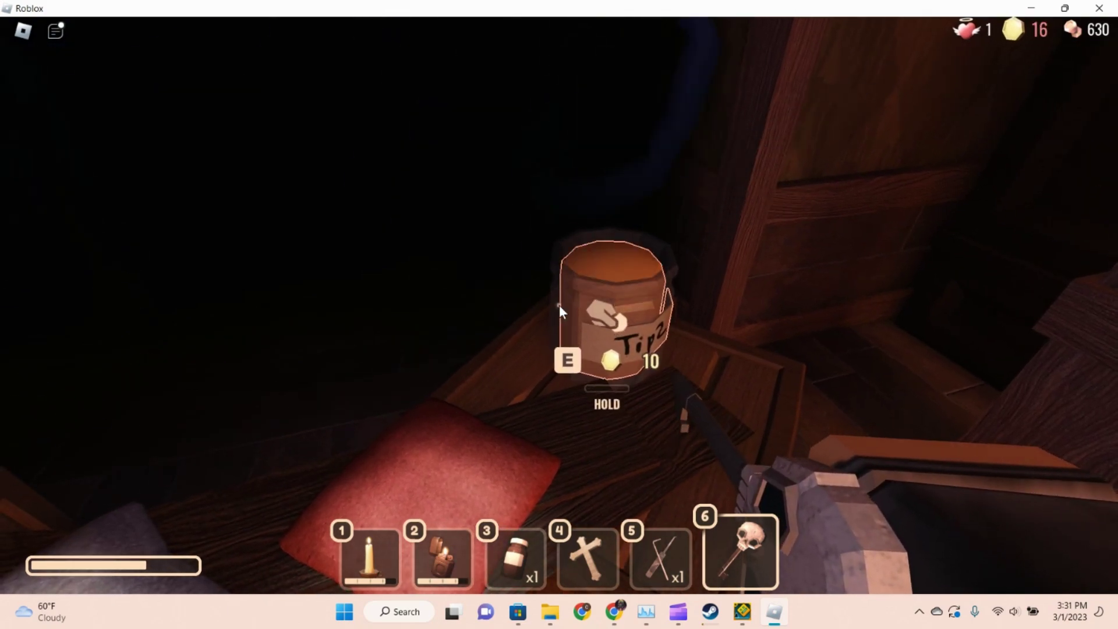
{"action": "key", "text": "e"}
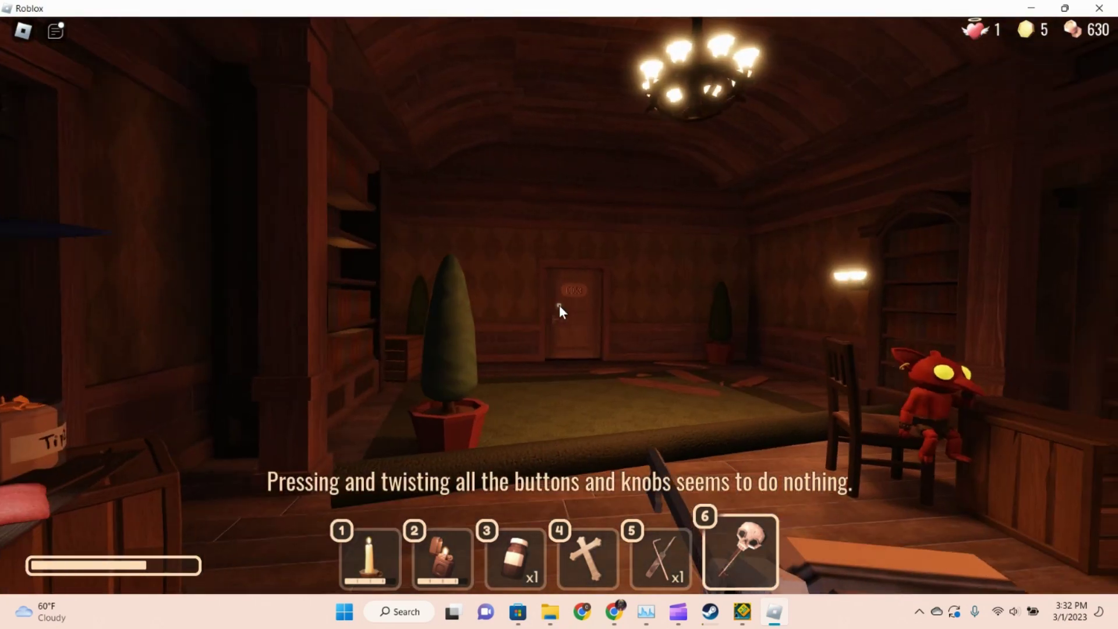
Step: Pass through door 0053, briefly equip the cross, and walk the dark corridor to the wardrobe
{"action": "key", "text": "w"}
{"action": "key", "text": "6"}
{"action": "key", "text": "w"}
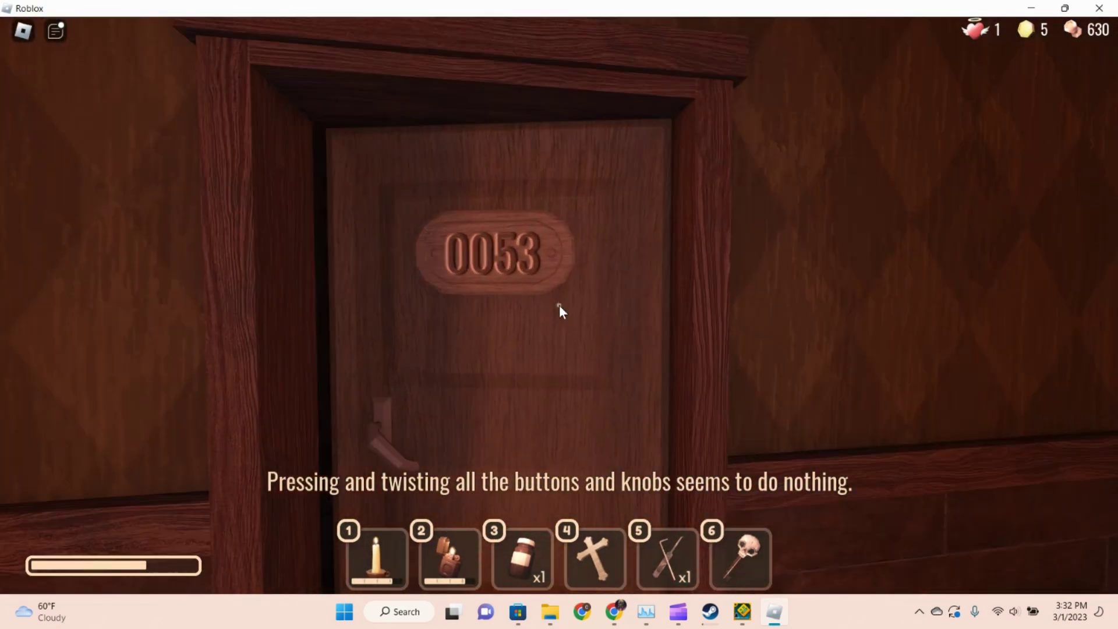
{"action": "key", "text": "5"}
{"action": "key", "text": "5"}
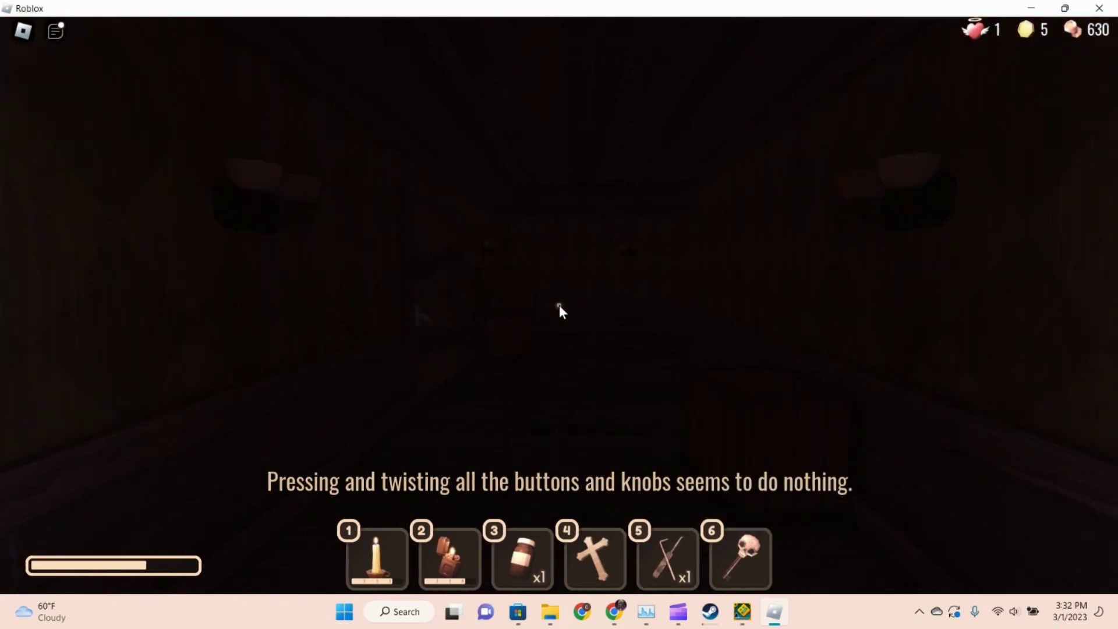
{"action": "key", "text": "w"}
{"action": "key", "text": "4"}
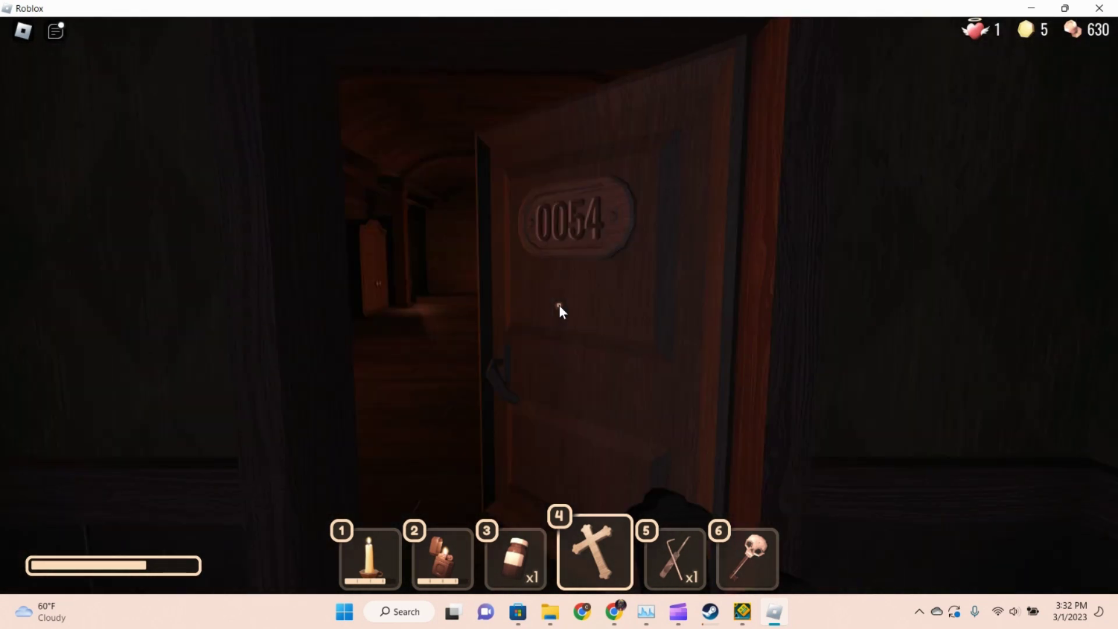
{"action": "key", "text": "4"}
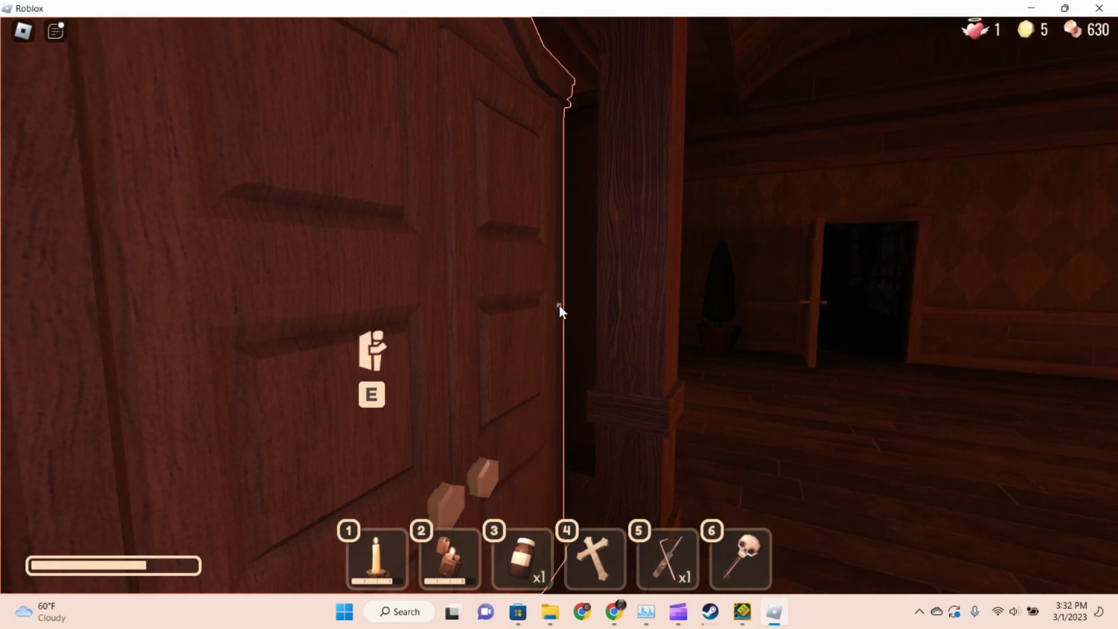
Step: Hide briefly in the wardrobe, then grab the gold from the fireplace room's table, bringing gold to 30
{"action": "key", "text": "e"}
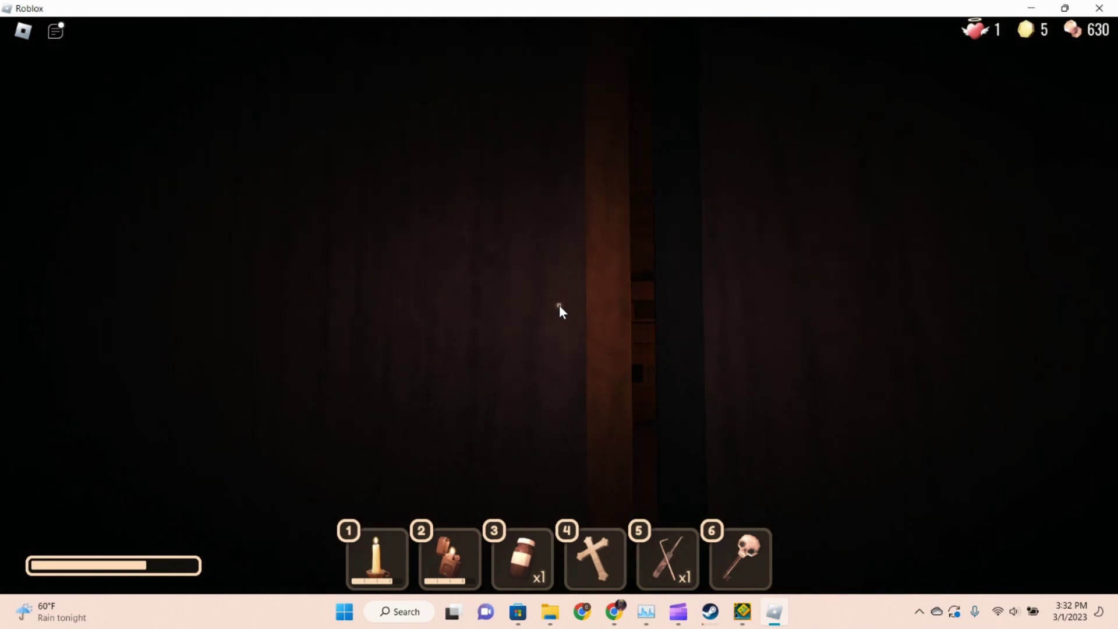
{"action": "key", "text": "e"}
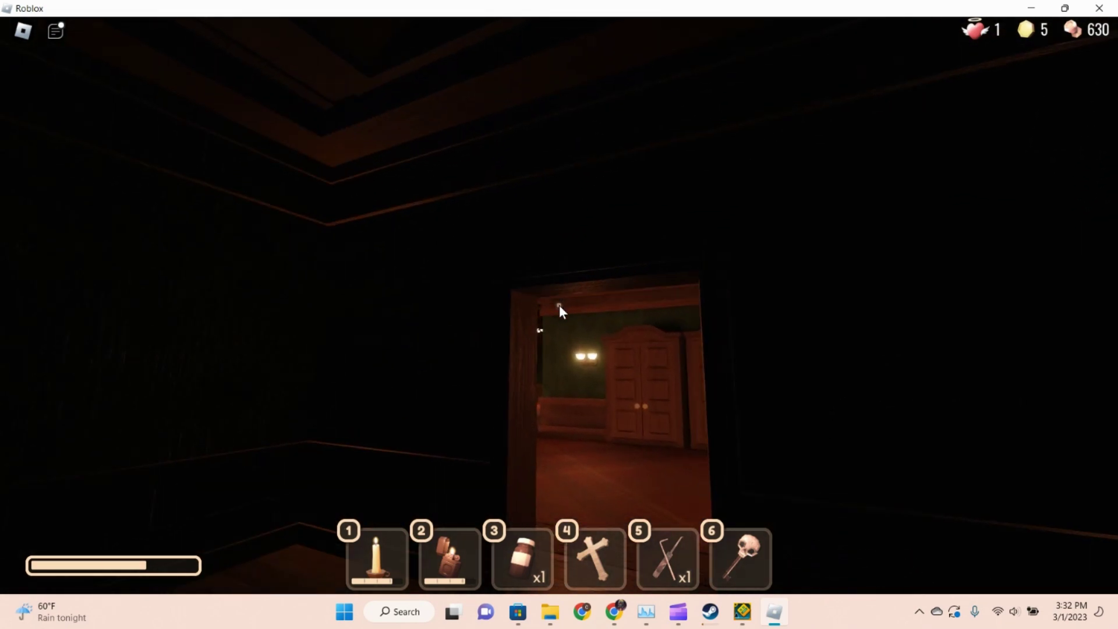
{"action": "key", "text": "w"}
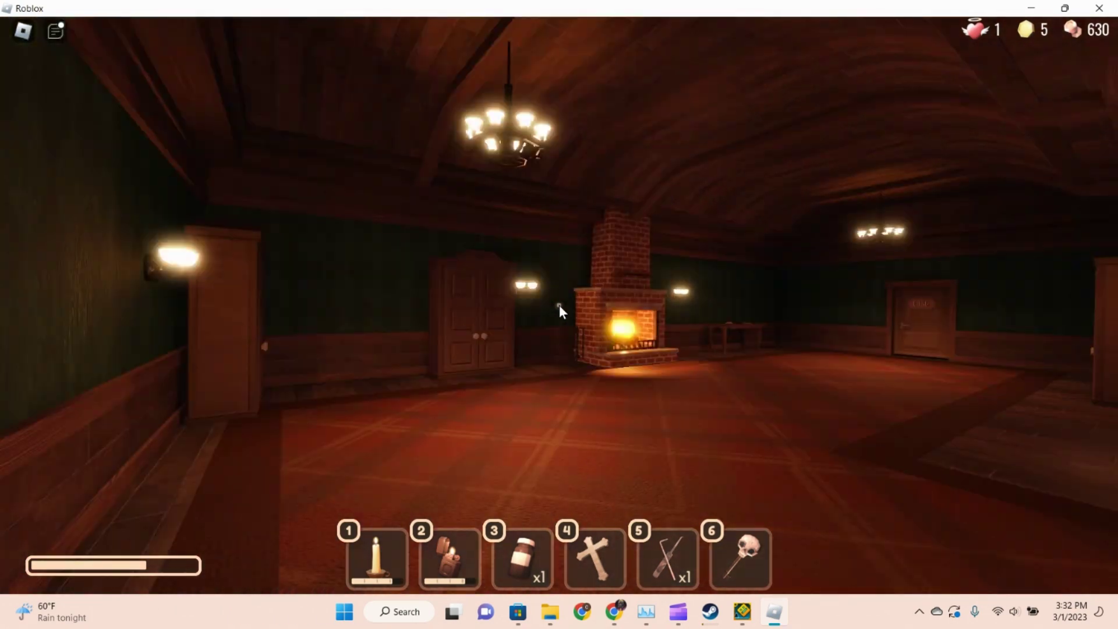
{"action": "key", "text": "w"}
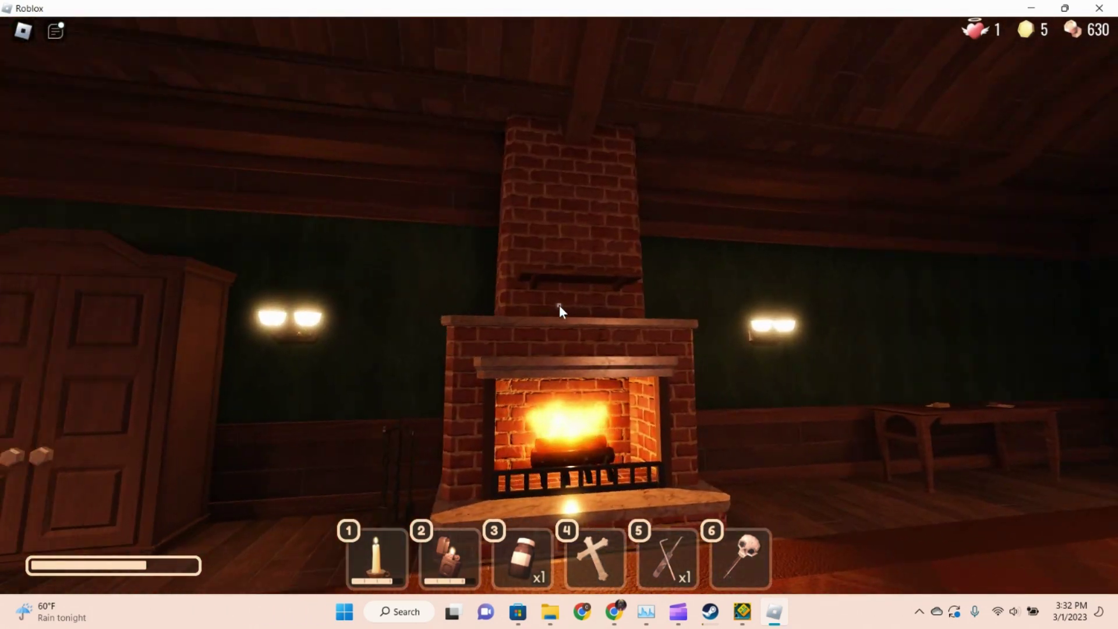
{"action": "key", "text": "w"}
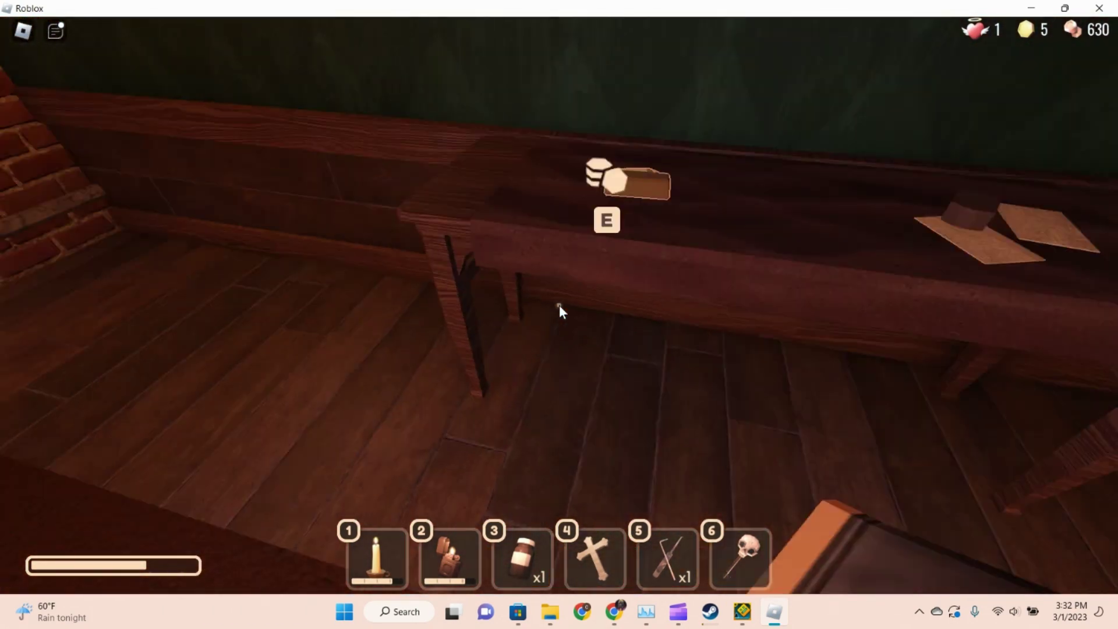
{"action": "key", "text": "e"}
Step: Go through doors 56 and 57 into the dark room with the lighter out
{"action": "key", "text": "w"}
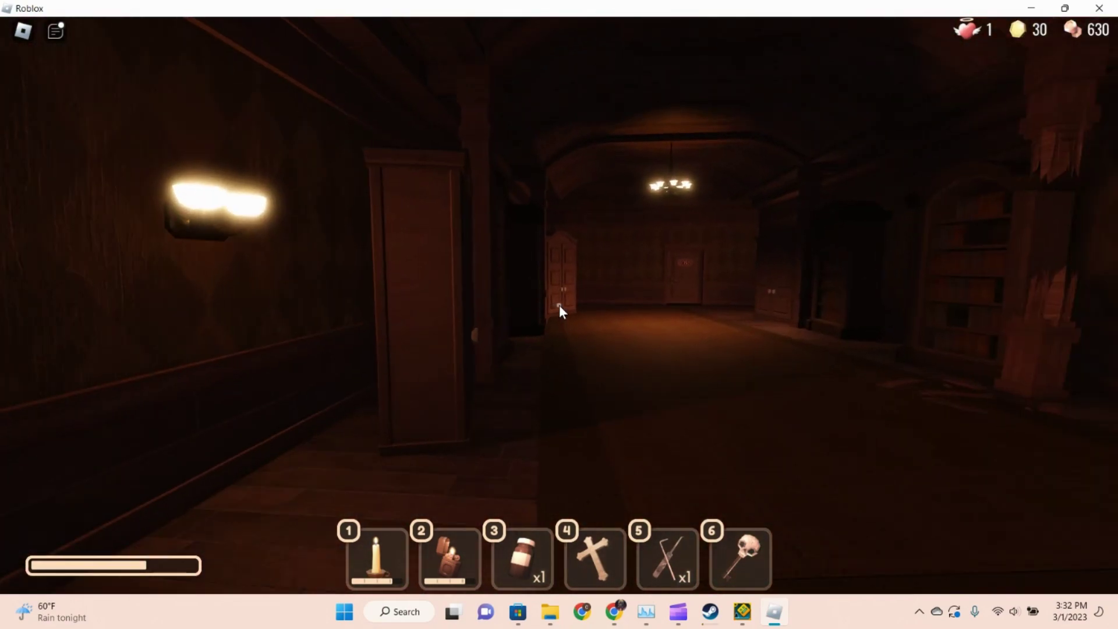
{"action": "key", "text": "w"}
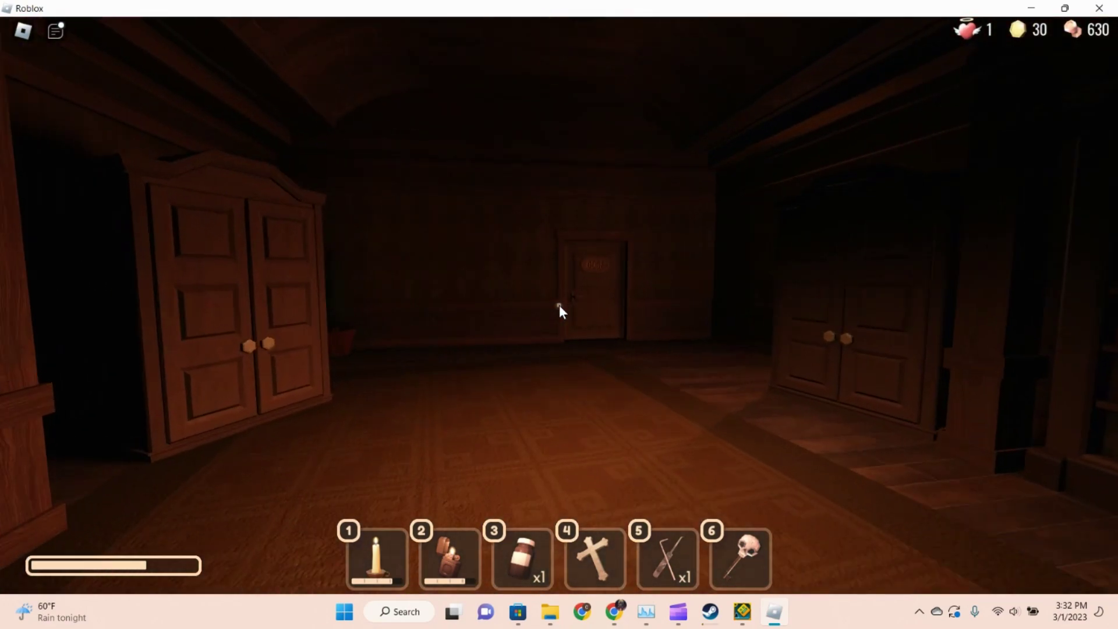
{"action": "key", "text": "w"}
{"action": "key", "text": "w"}
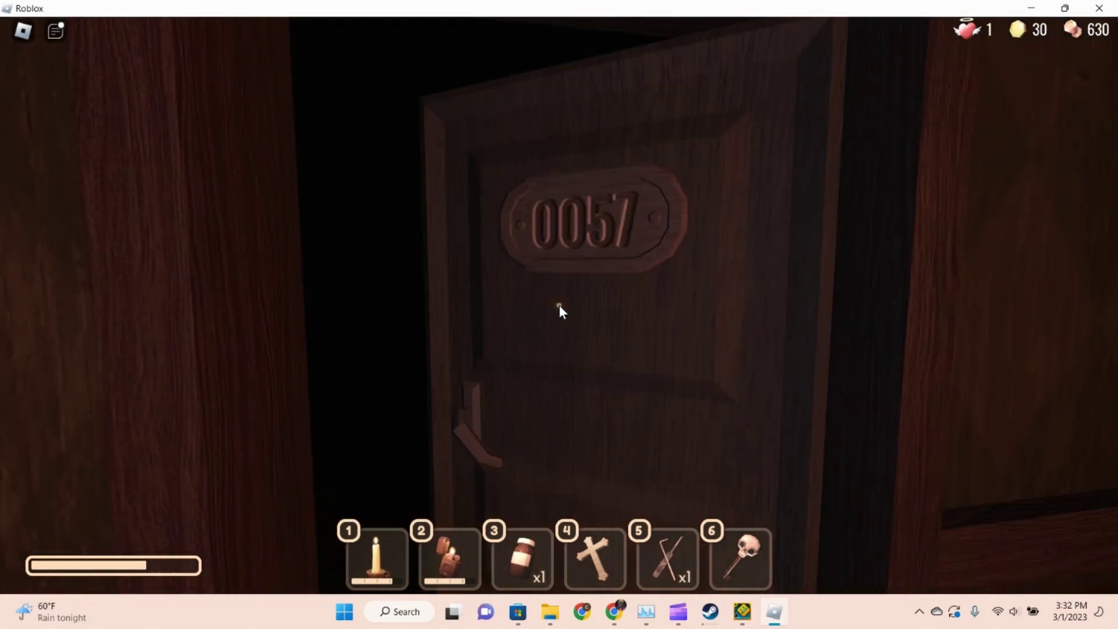
{"action": "key", "text": "2"}
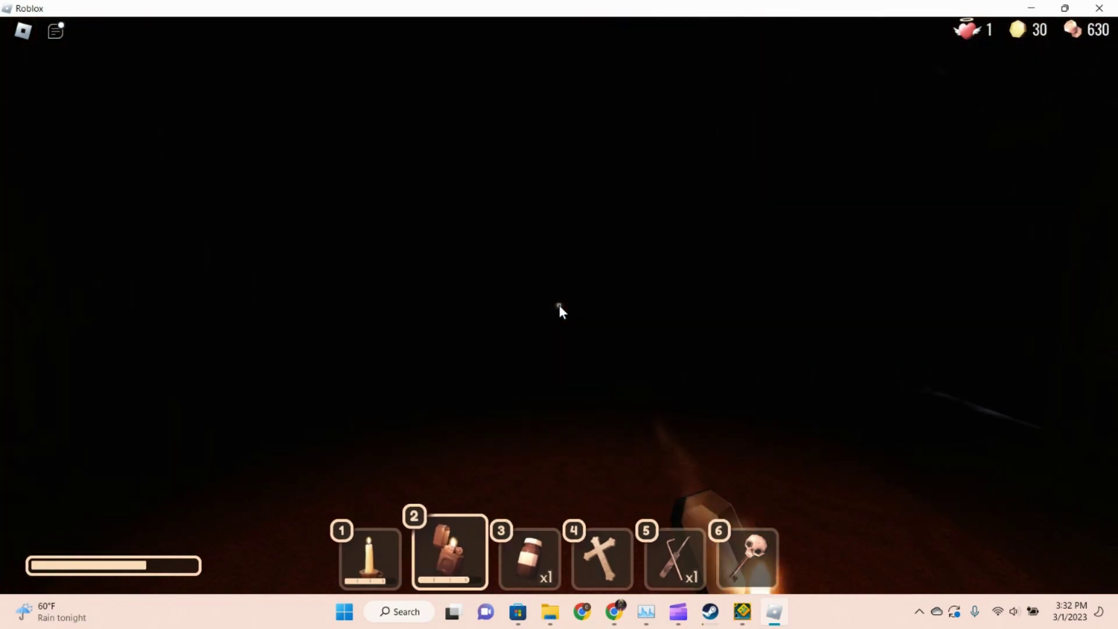
Step: Enter the gothic-windowed room and open the dresser drawer by the bed
{"action": "key", "text": "w"}
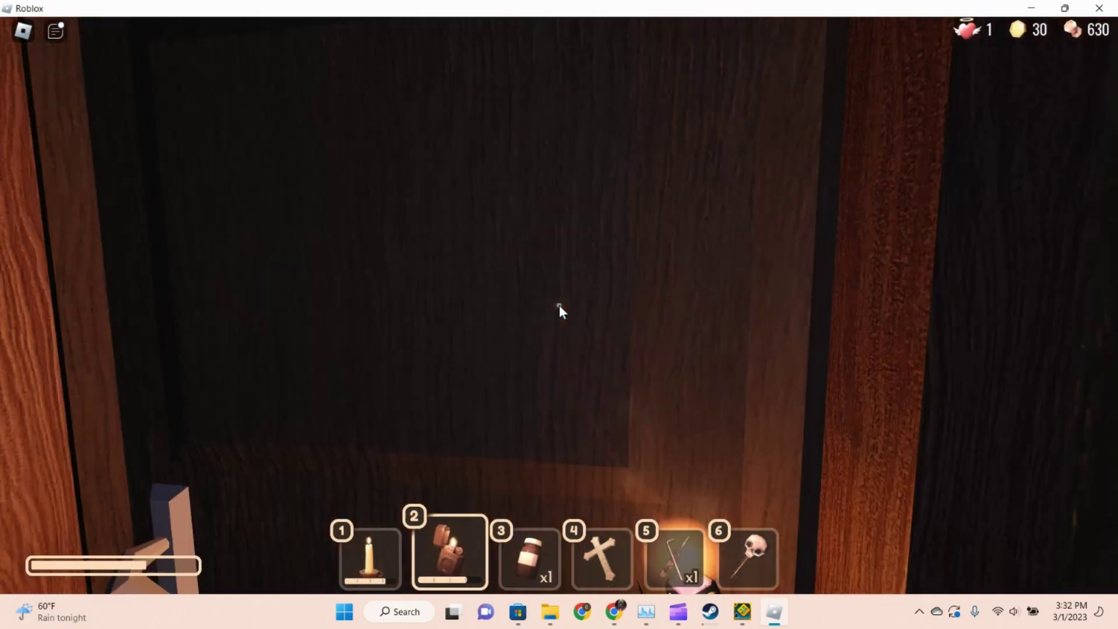
{"action": "key", "text": "2"}
{"action": "key", "text": "w"}
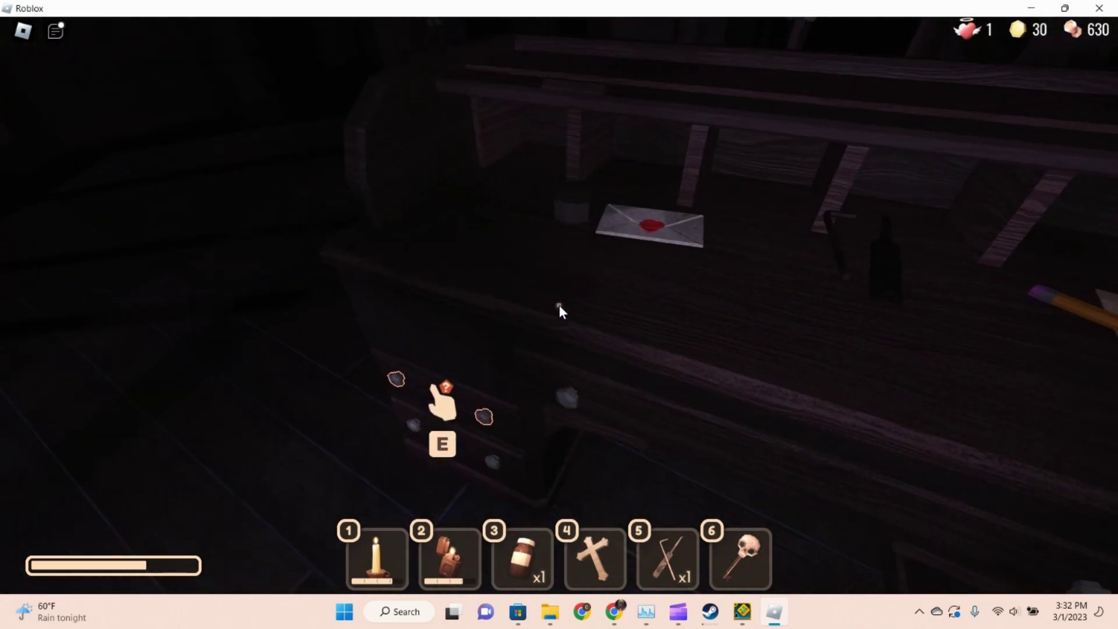
{"action": "key", "text": "e"}
Step: Take the coins from the desk, raising gold to 40, and collect the second lockpick
{"action": "key", "text": "w"}
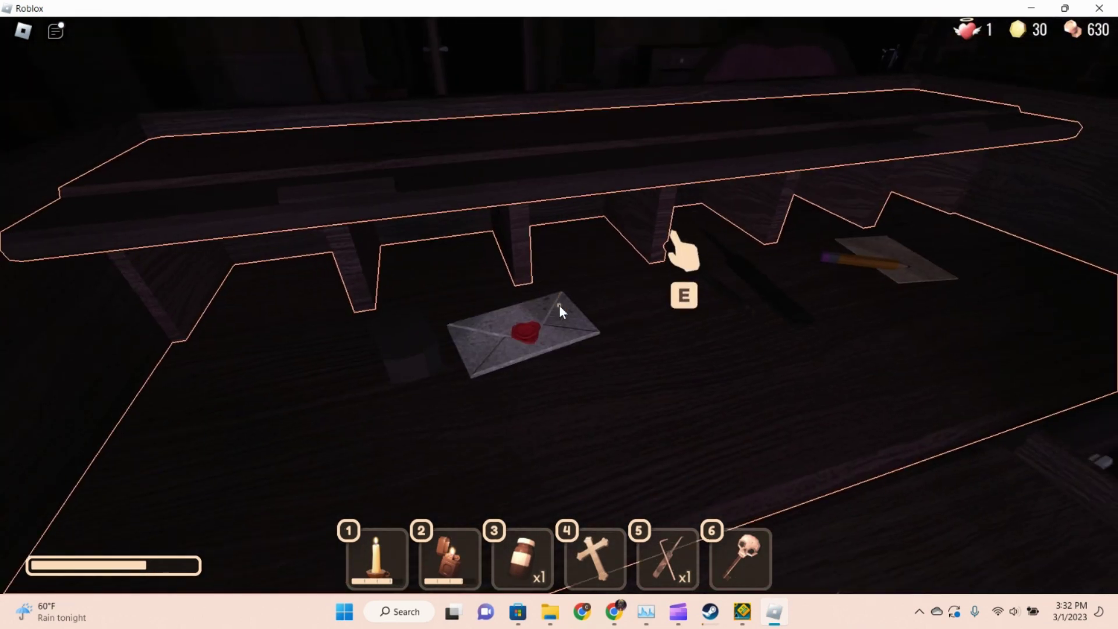
{"action": "key", "text": "e"}
{"action": "key", "text": "e"}
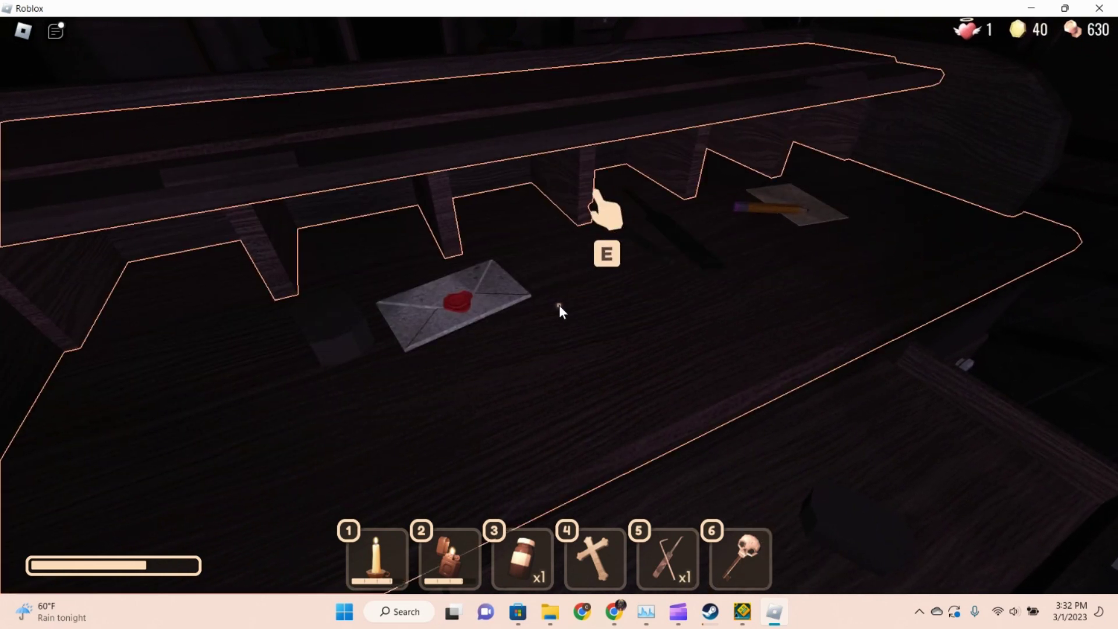
{"action": "key", "text": "e"}
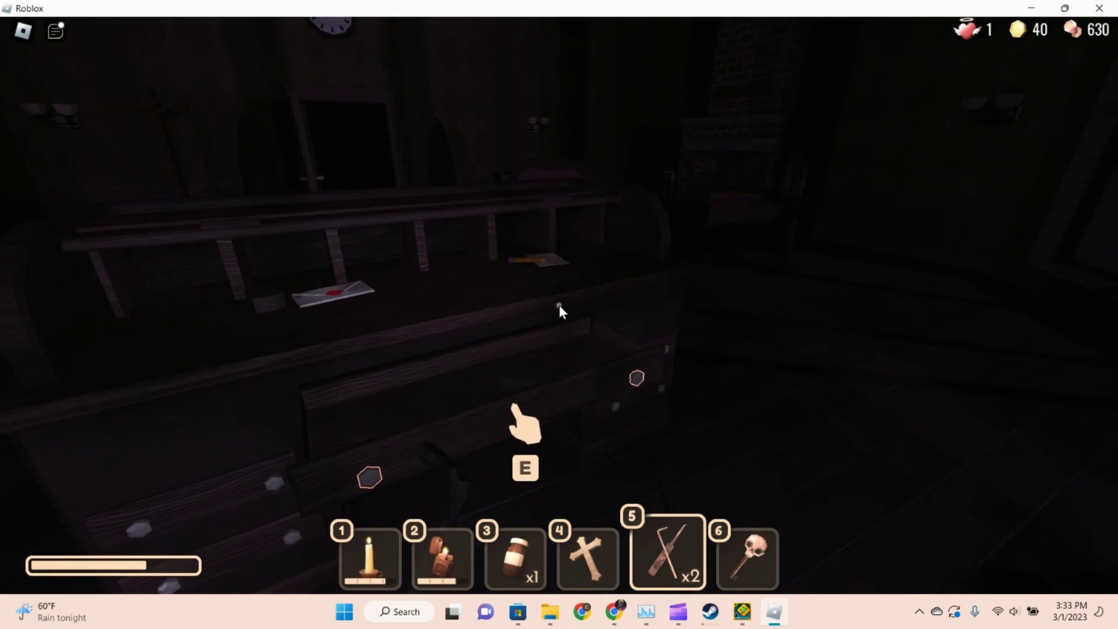
{"action": "key", "text": "5"}
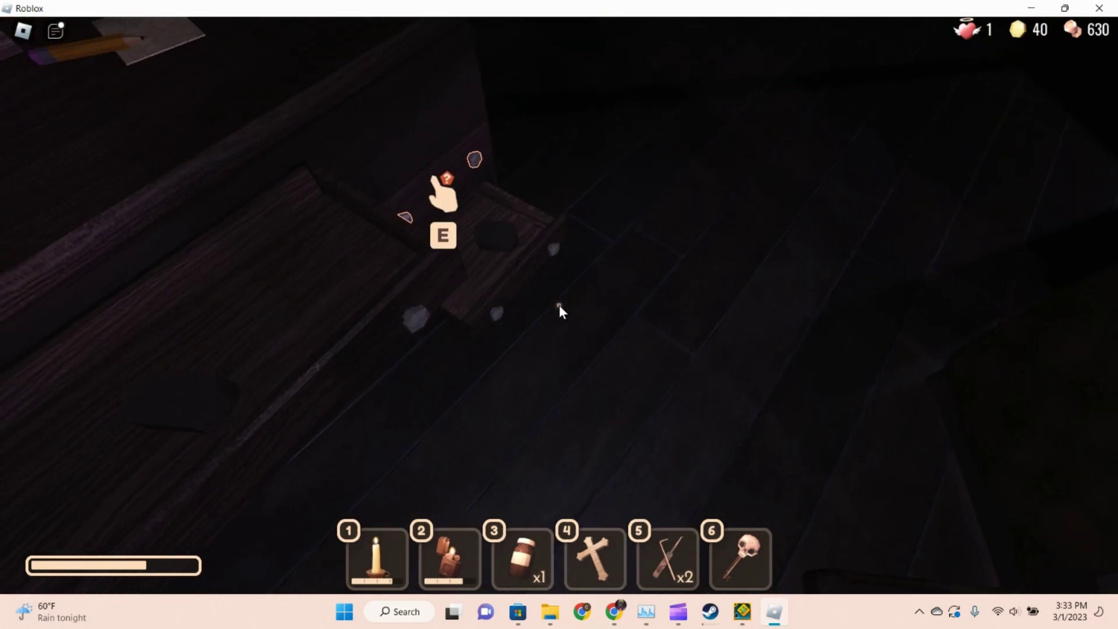